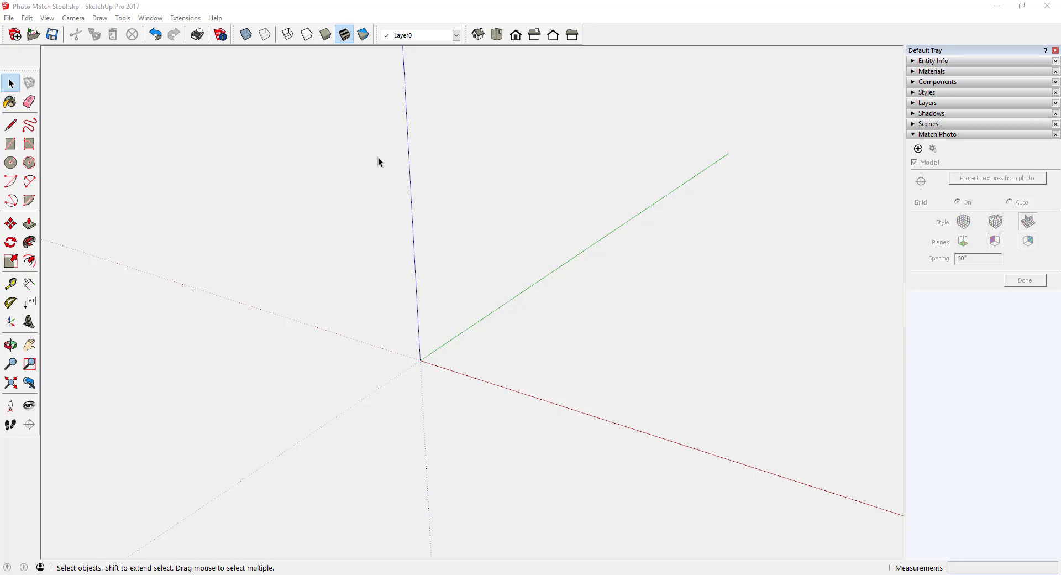
- Import IMG_6139.JPG from the File menu as a New Matched Photo
left_click(8, 18)
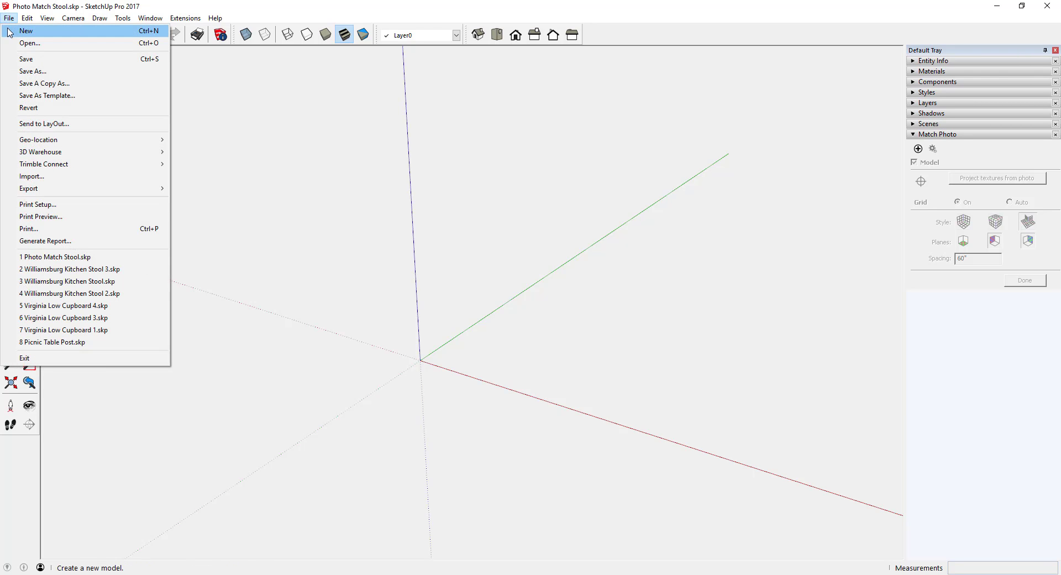
left_click(35, 178)
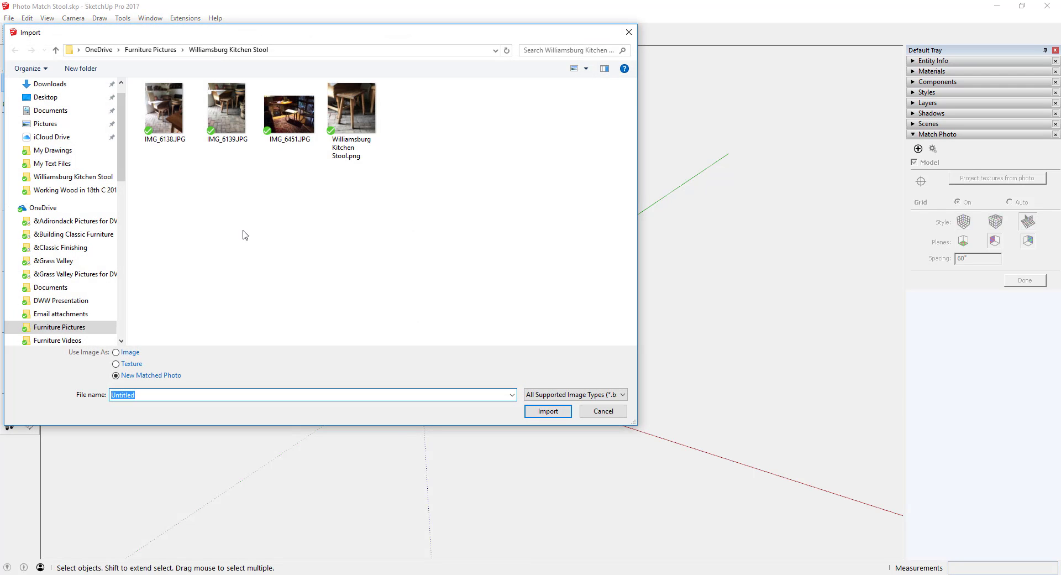
double_click(221, 108)
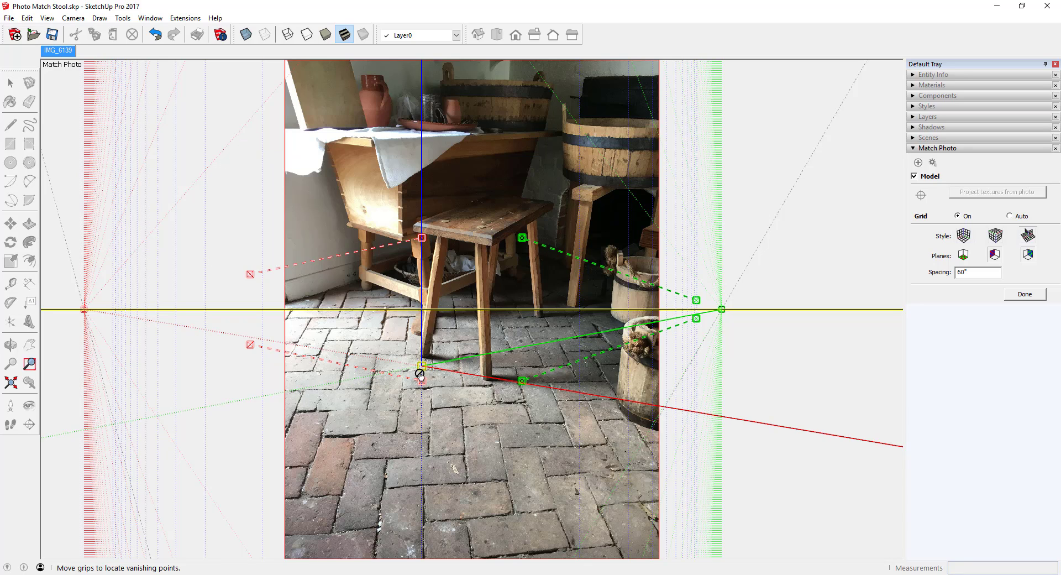
- Place the yellow model origin grip at the front stool leg's foot
left_click_drag(421, 367, 422, 366)
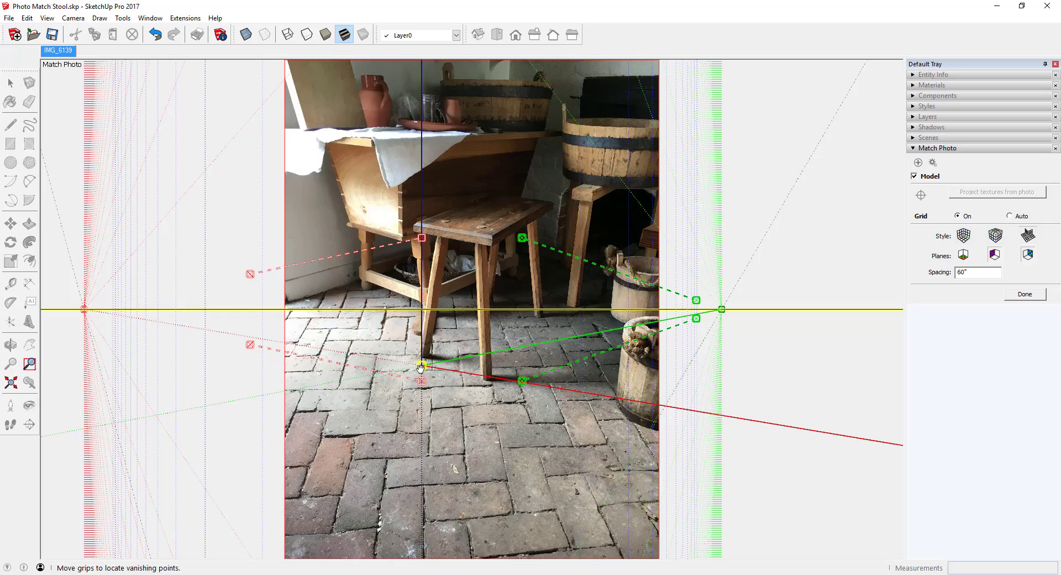
scroll(422, 367, "up", 5)
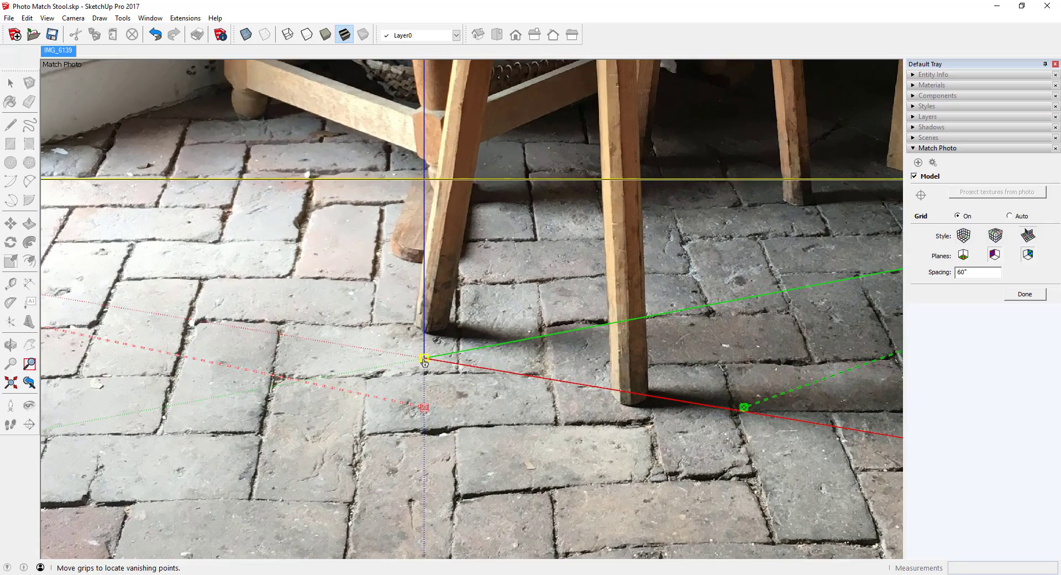
left_click_drag(424, 363, 418, 335)
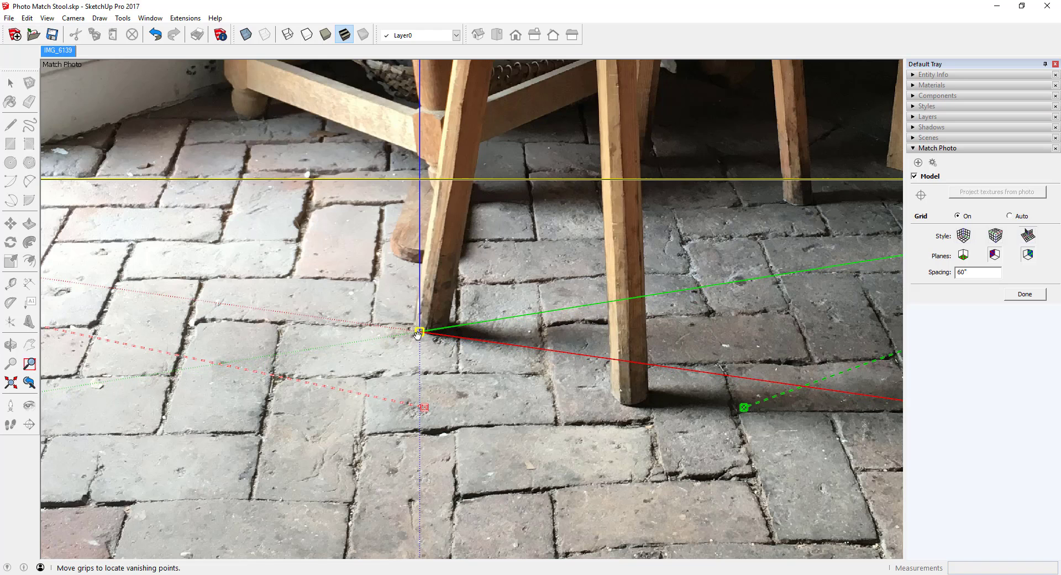
scroll(422, 333, "down", 1)
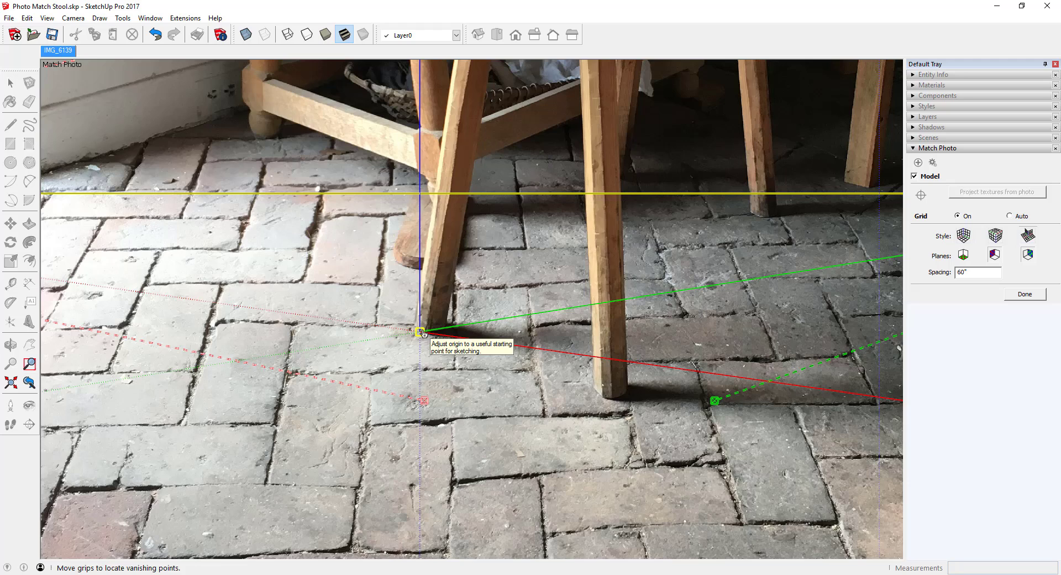
scroll(422, 333, "down", 1)
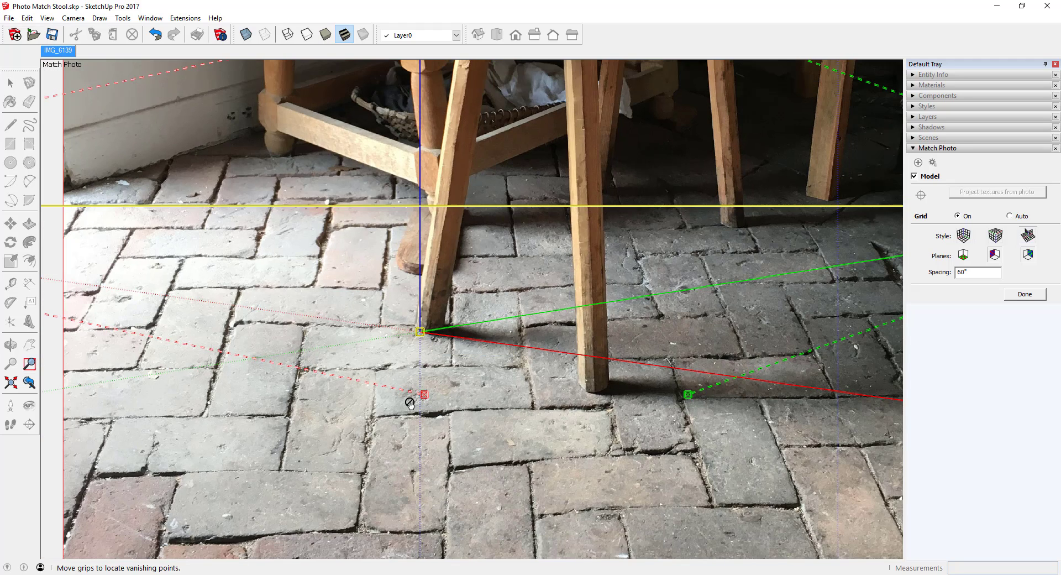
- Run the lower red and green perspective lines through the other legs' feet
left_click_drag(424, 395, 584, 393)
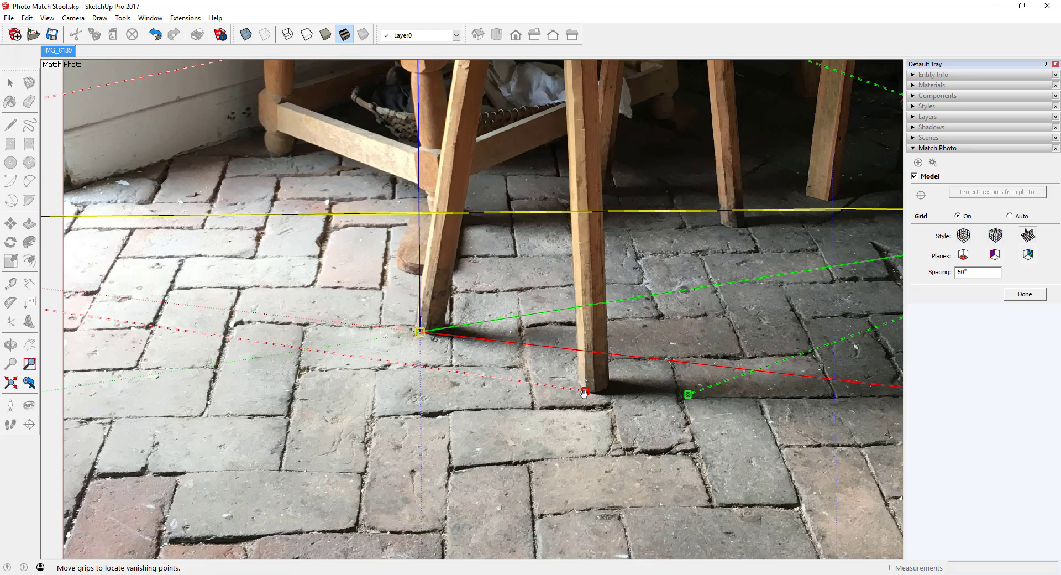
scroll(585, 392, "down", 3)
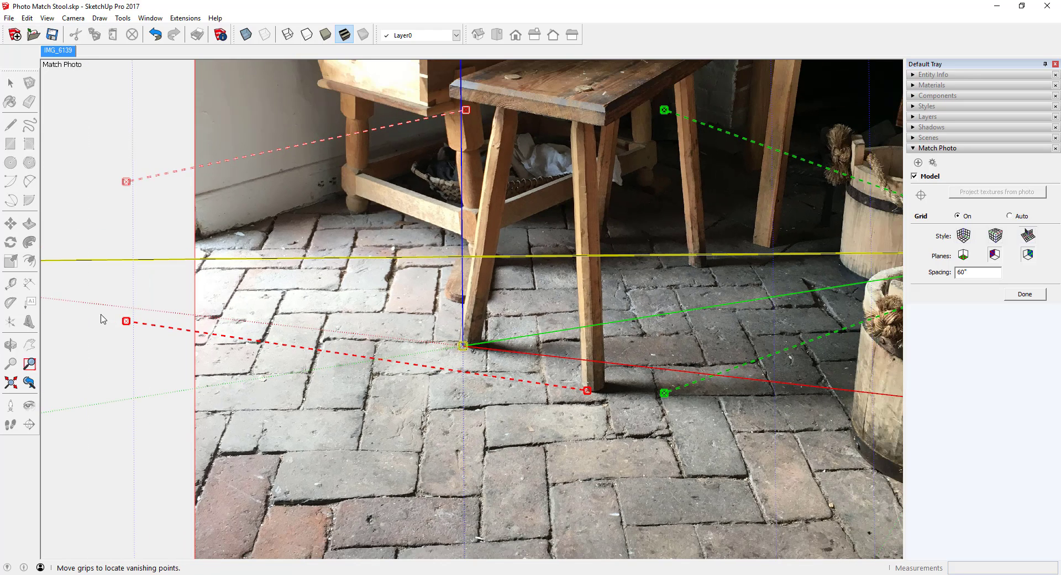
left_click_drag(126, 321, 458, 346)
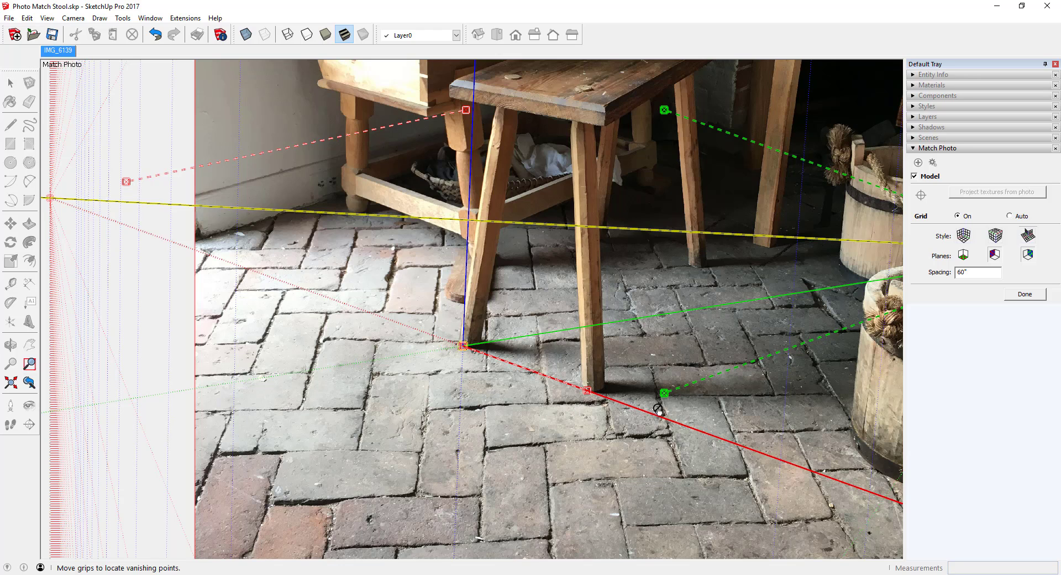
left_click_drag(665, 395, 585, 392)
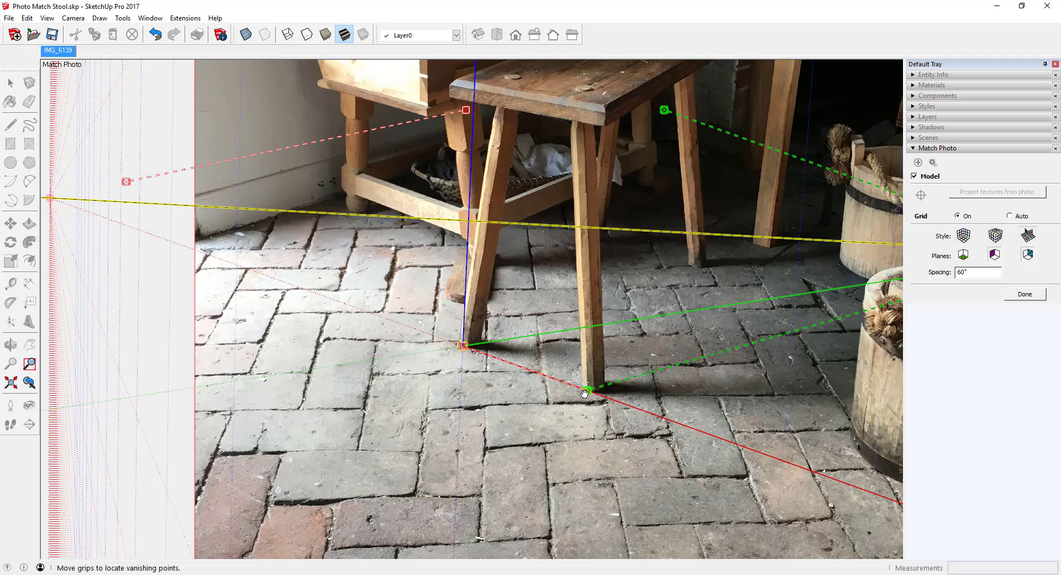
scroll(521, 418, "down", 3)
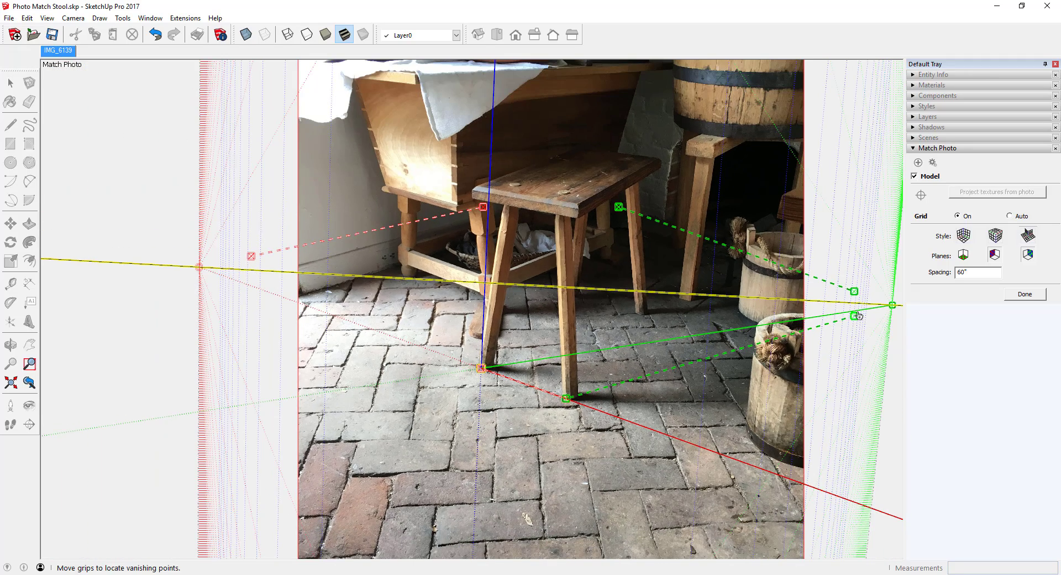
- Move the lower green line's end to the back leg's foot
left_click_drag(856, 319, 638, 314)
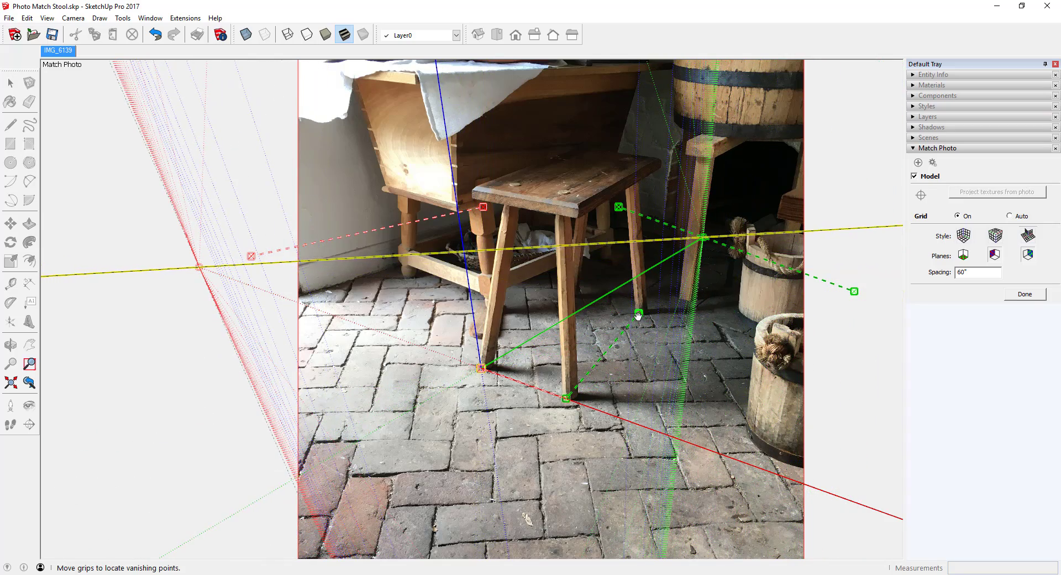
scroll(639, 315, "up", 2)
scroll(639, 315, "up", 3)
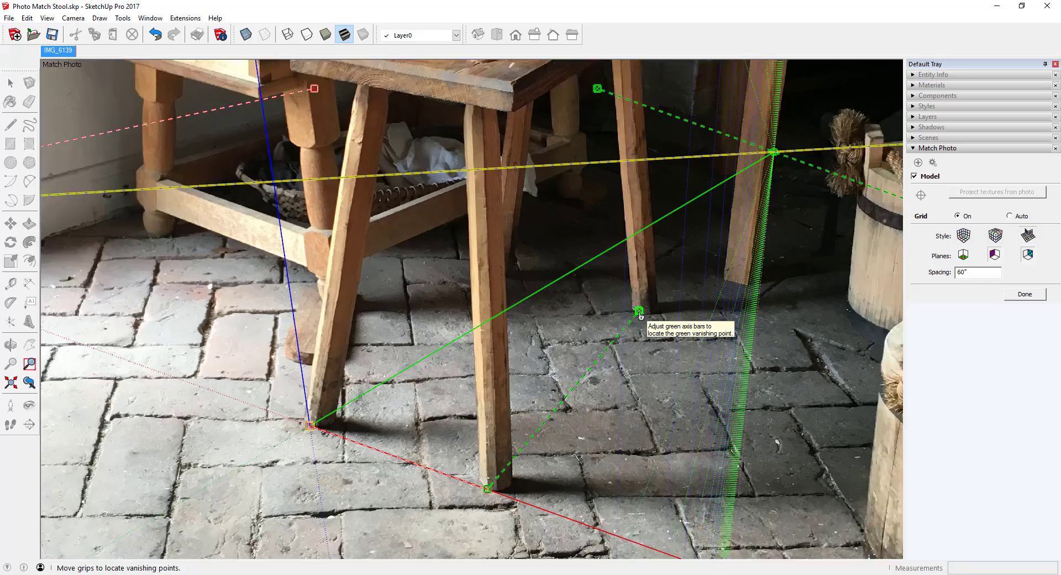
scroll(639, 314, "up", 2)
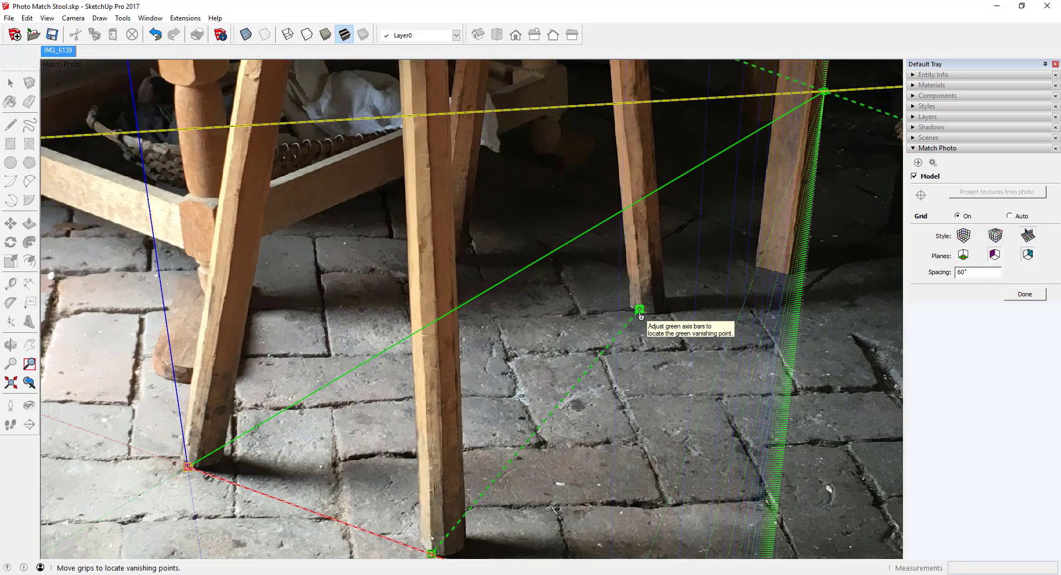
scroll(640, 314, "down", 3)
scroll(641, 313, "down", 3)
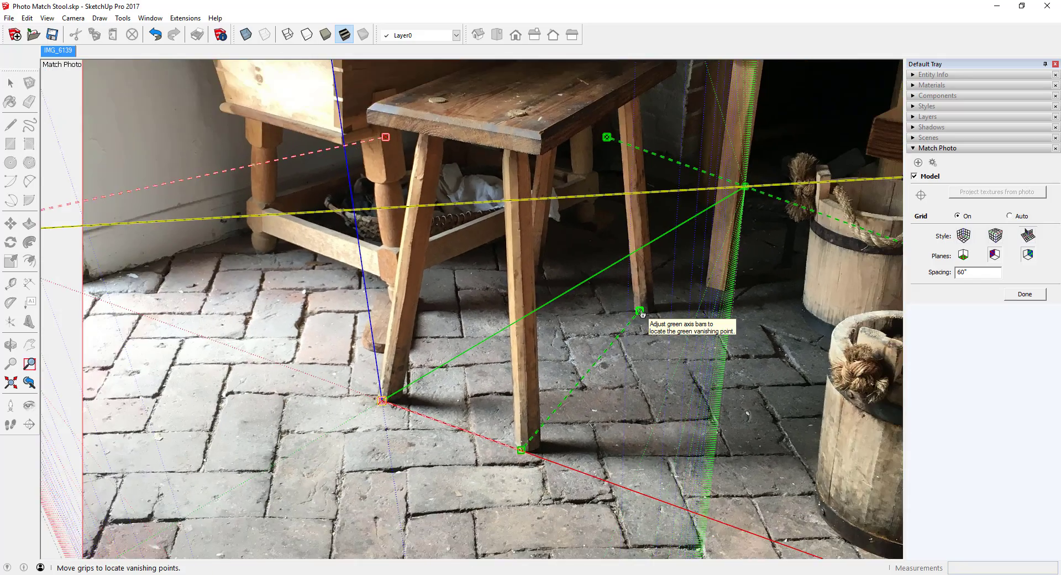
scroll(641, 314, "down", 1)
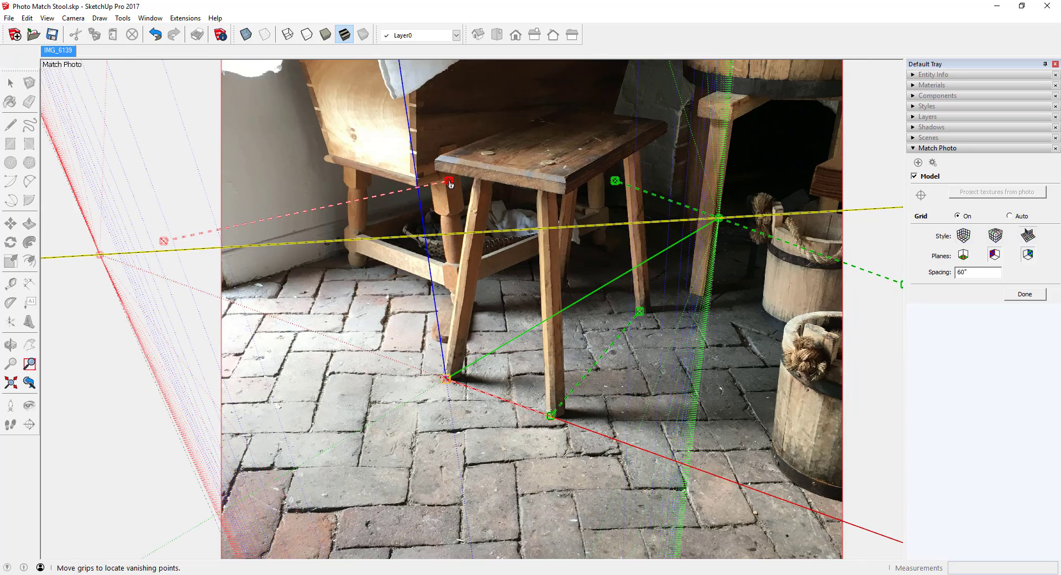
- Align the upper red perspective line with the seat's underside edge
left_click_drag(449, 181, 564, 194)
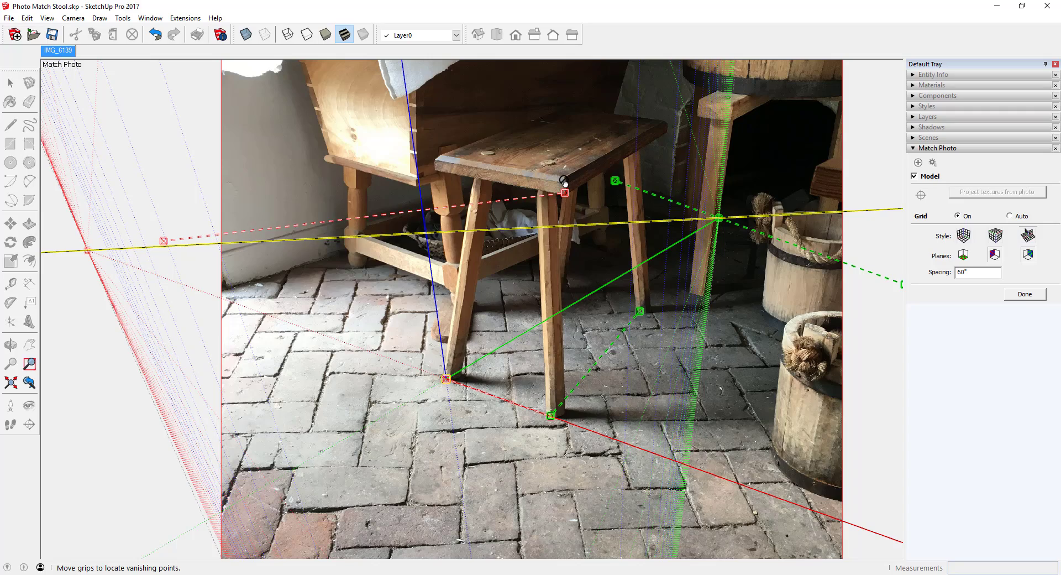
scroll(563, 194, "up", 3)
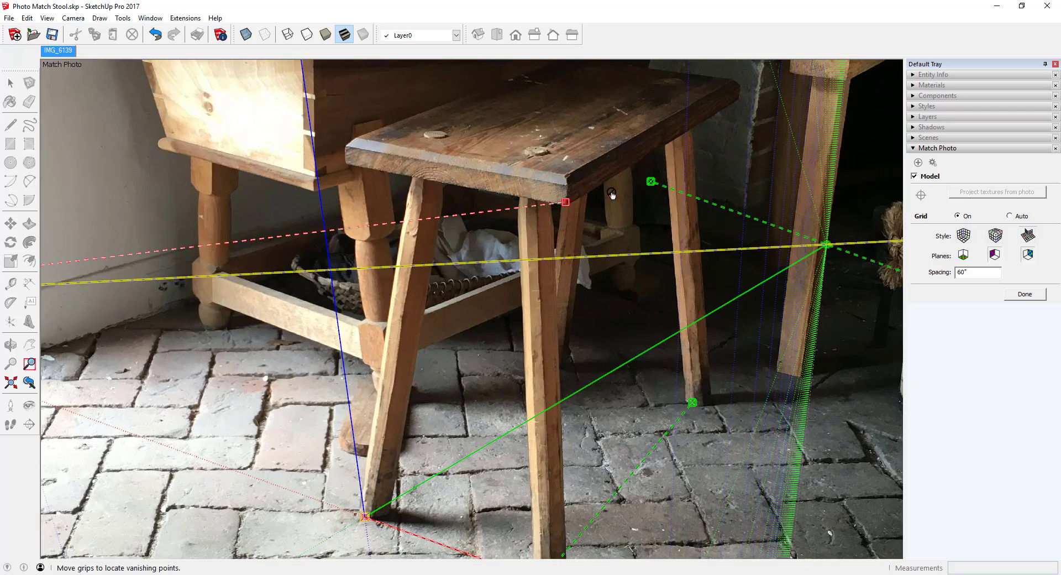
scroll(605, 177, "down", 3)
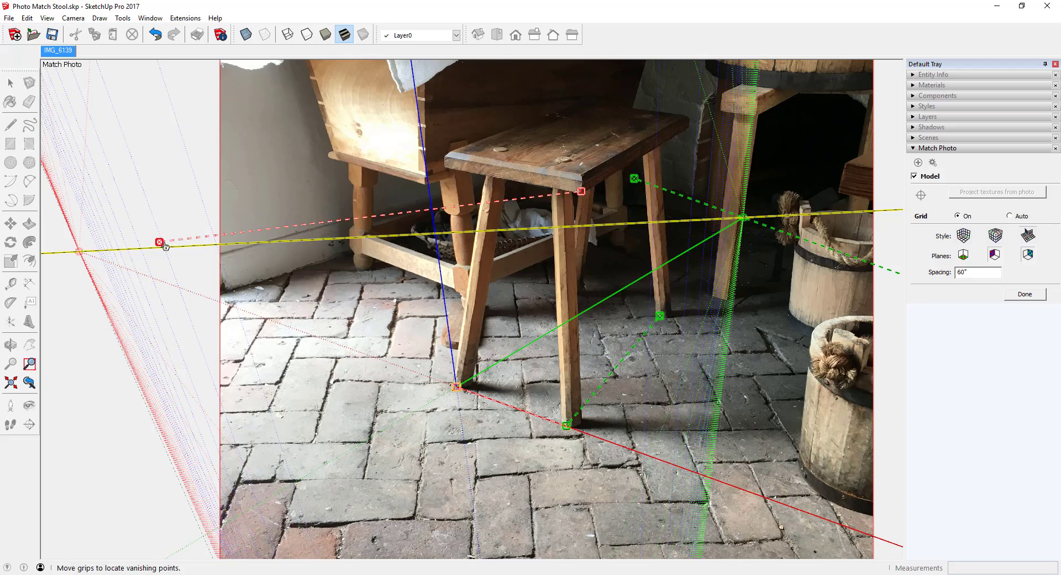
- Fine-tune both ends of the upper red line along the seat's front edge
left_click_drag(161, 244, 446, 171)
scroll(447, 170, "up", 5)
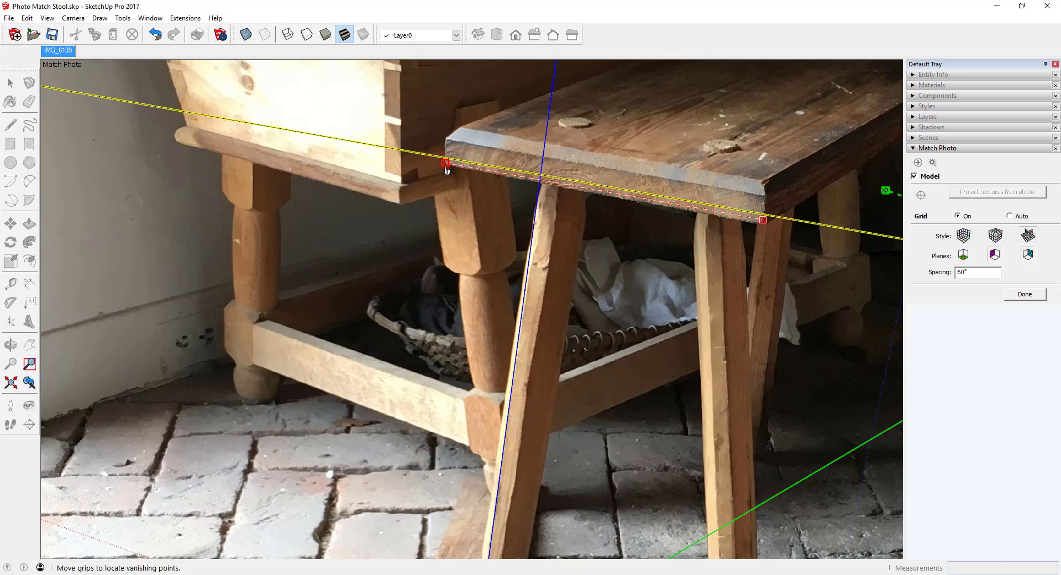
scroll(448, 171, "up", 2)
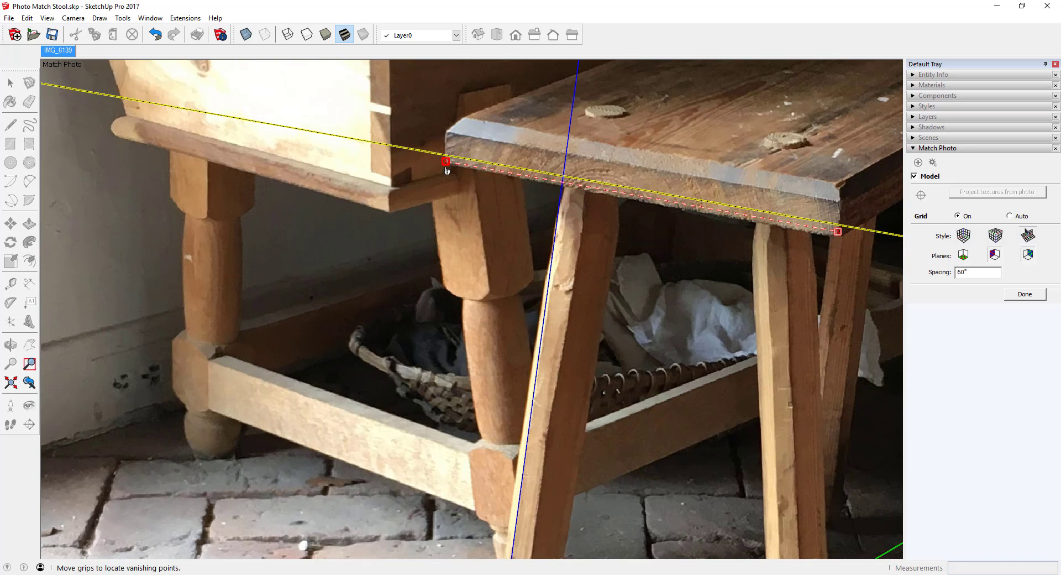
scroll(448, 170, "up", 1)
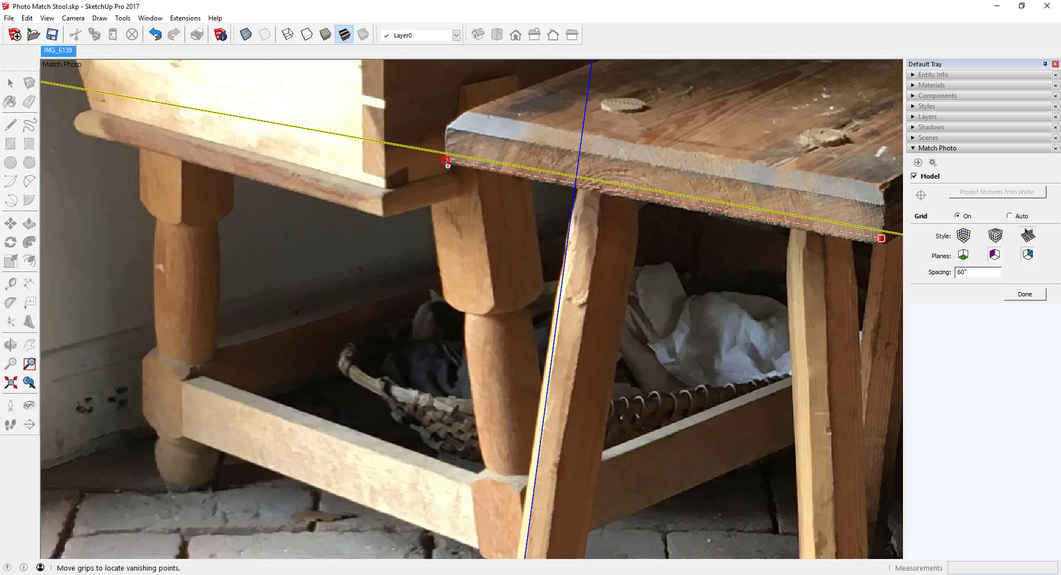
left_click_drag(448, 164, 445, 164)
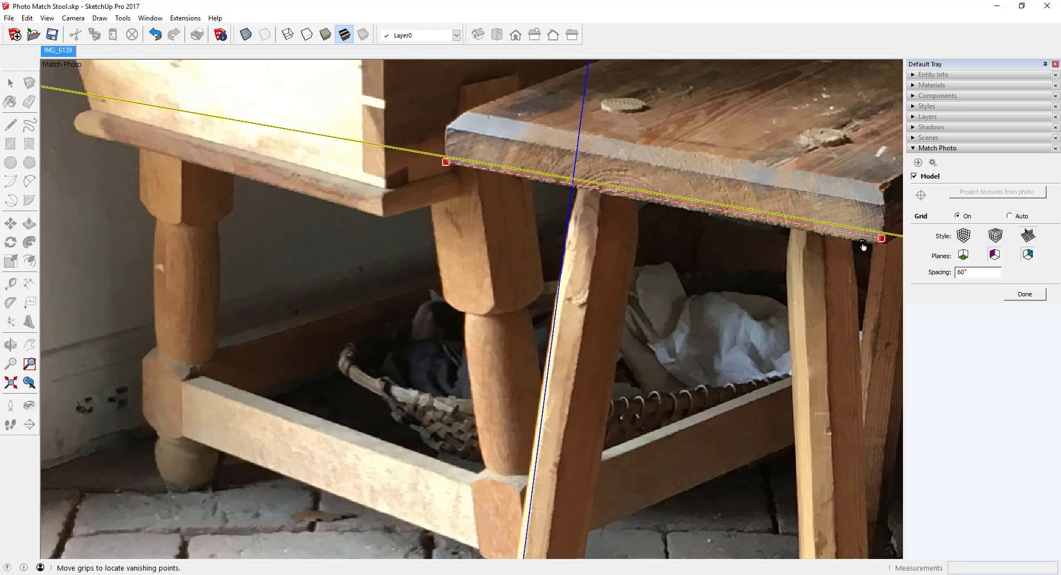
left_click_drag(883, 242, 881, 247)
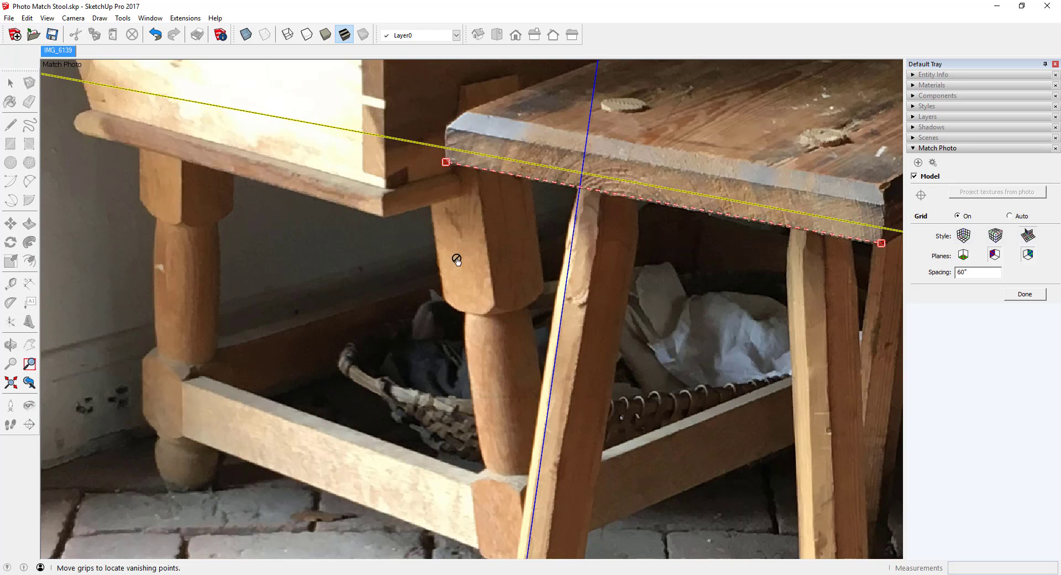
scroll(409, 263, "down", 2)
scroll(355, 273, "down", 2)
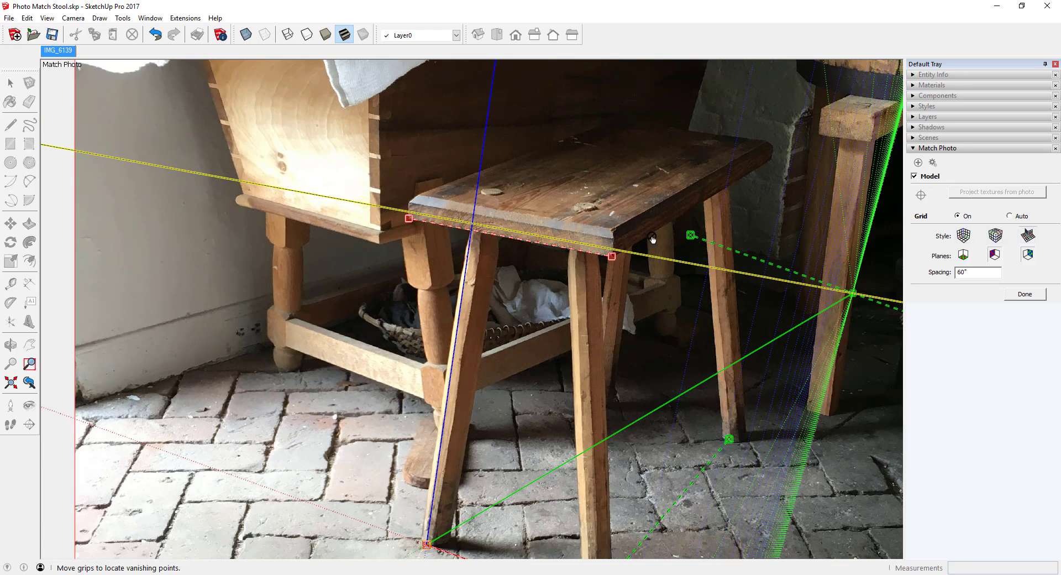
- Start the upper green perspective line at the seat's front underside corner
left_click_drag(692, 238, 611, 259)
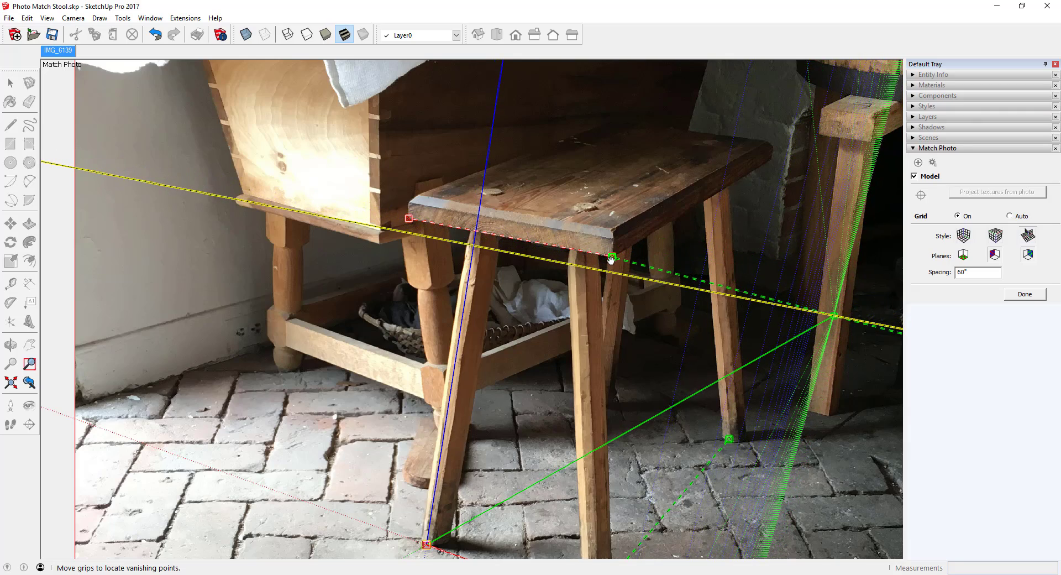
scroll(575, 293, "down", 4)
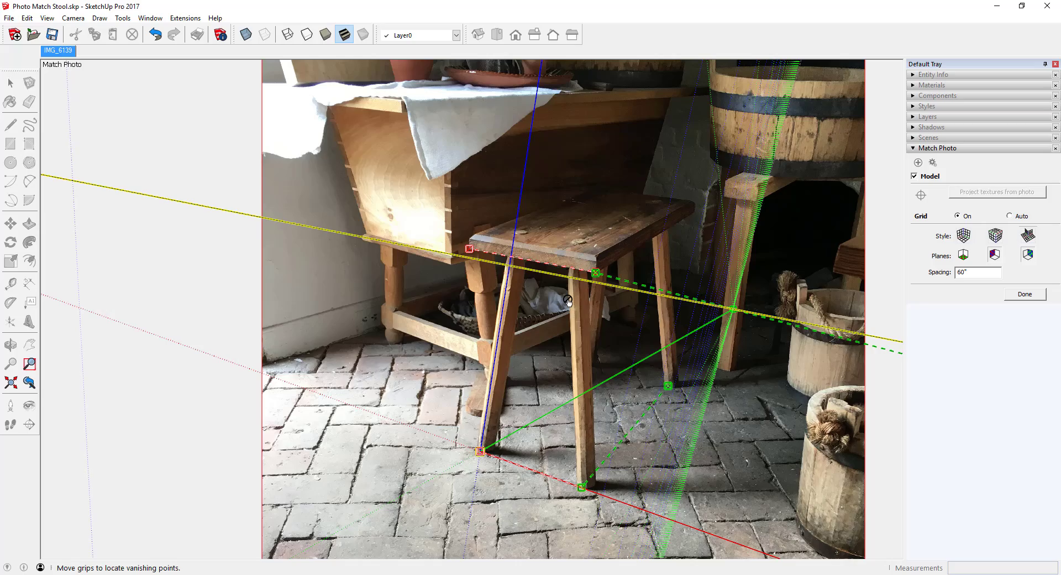
scroll(568, 300, "down", 2)
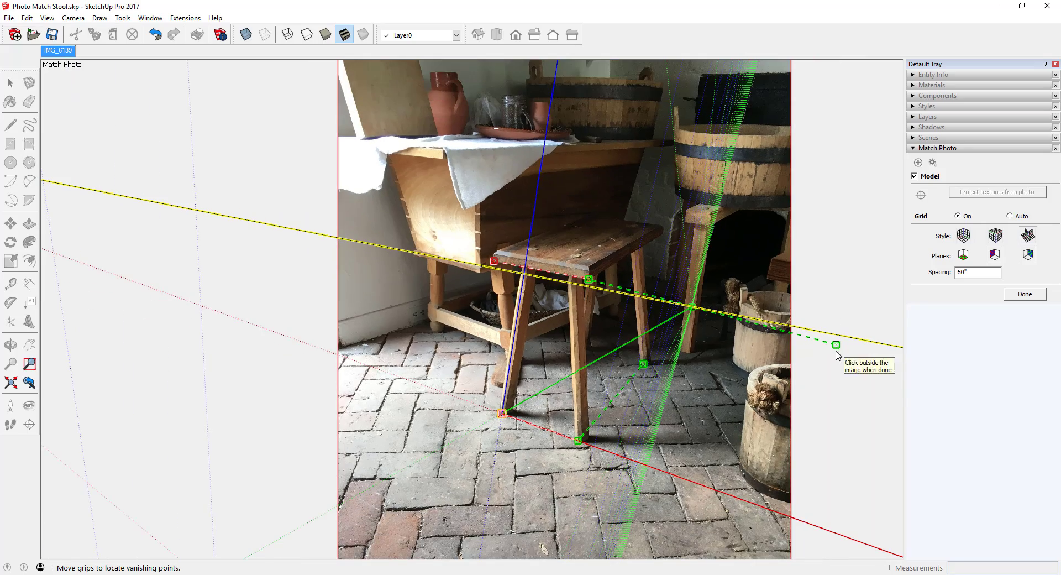
- Run the upper green line along the seat's side edge to its back corner, fine-tuning its grip
left_click_drag(837, 347, 663, 235)
scroll(663, 235, "up", 6)
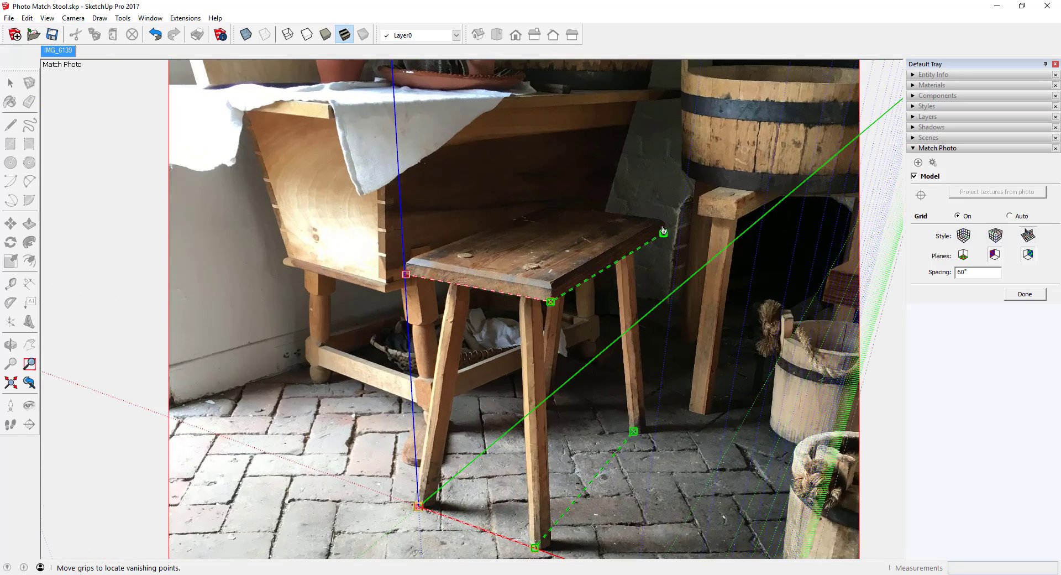
scroll(663, 229, "up", 3)
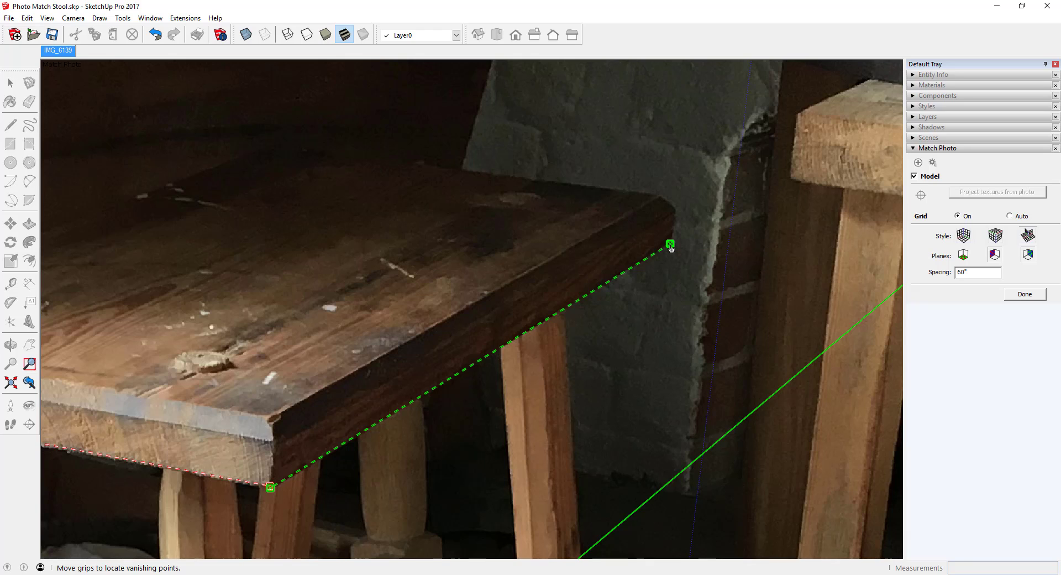
left_click_drag(669, 246, 668, 246)
scroll(670, 247, "down", 1)
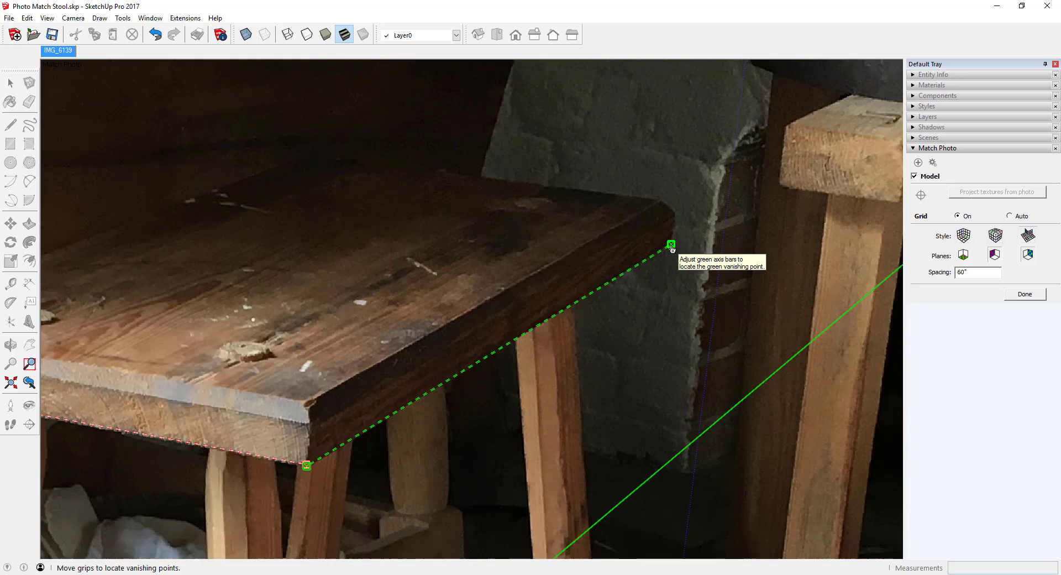
scroll(672, 248, "down", 3)
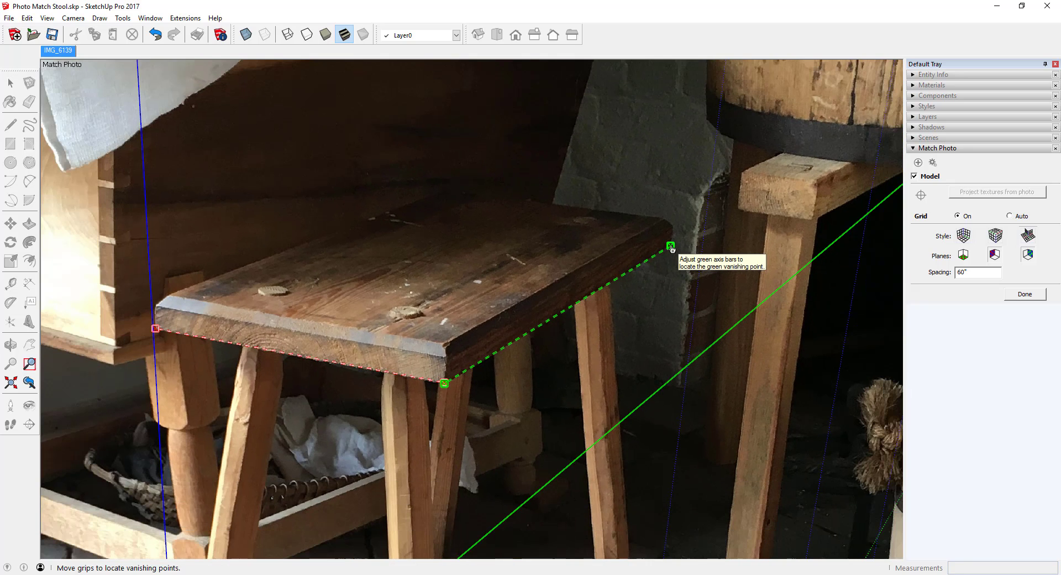
scroll(672, 248, "down", 1)
scroll(672, 248, "down", 1)
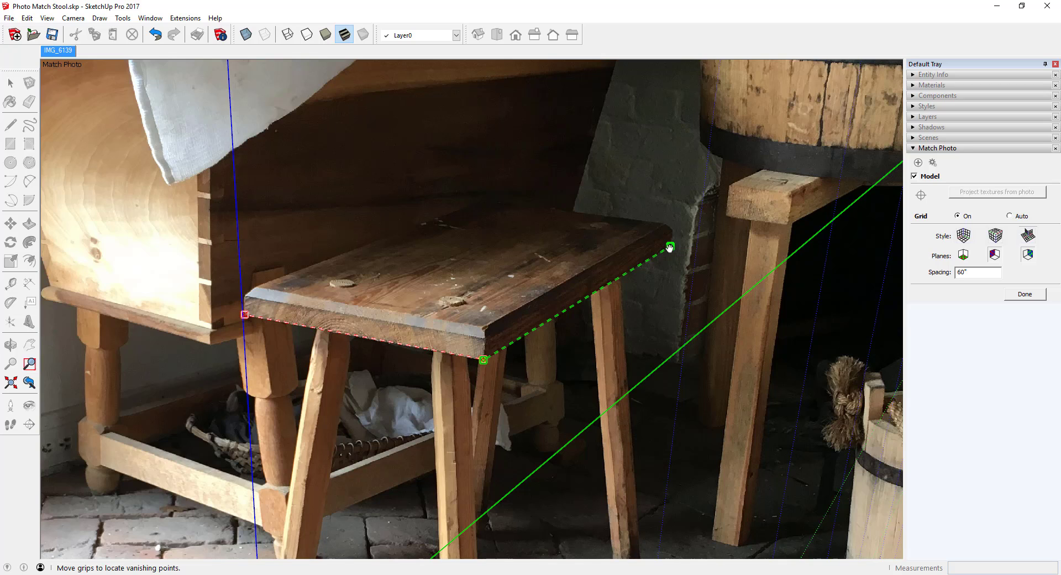
left_click_drag(670, 248, 669, 249)
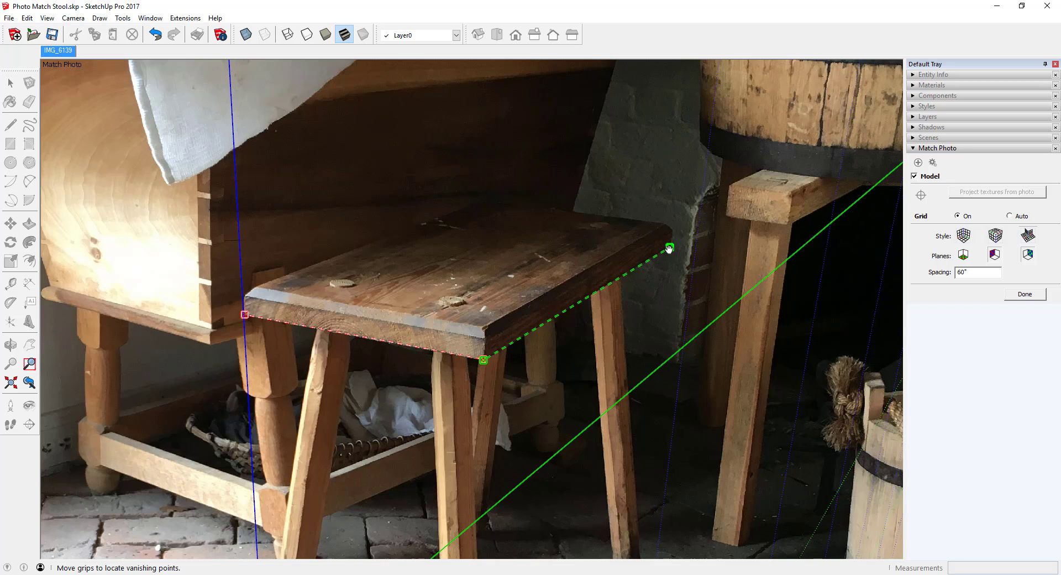
scroll(670, 249, "down", 6)
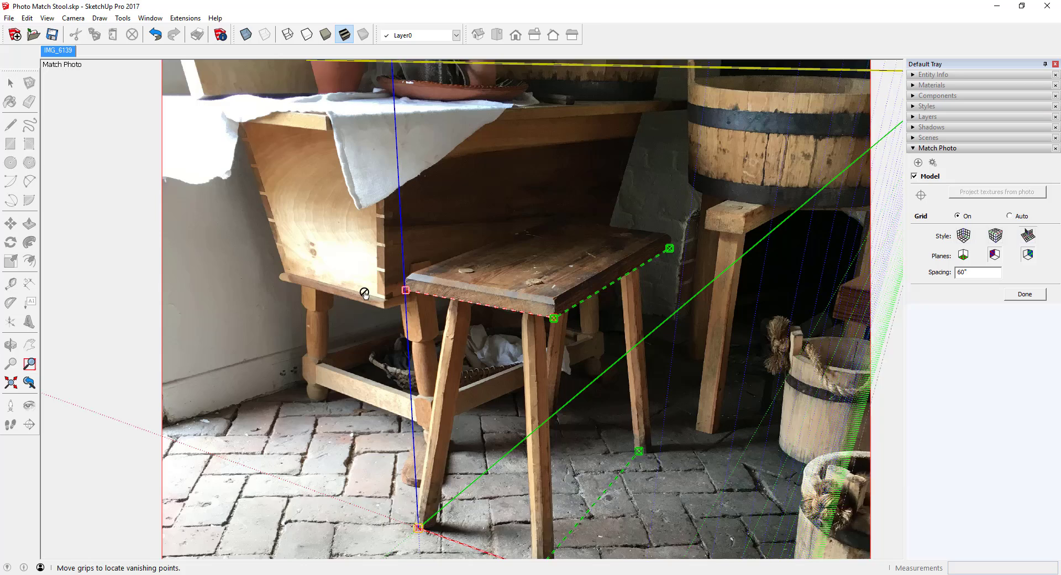
scroll(365, 293, "up", 1)
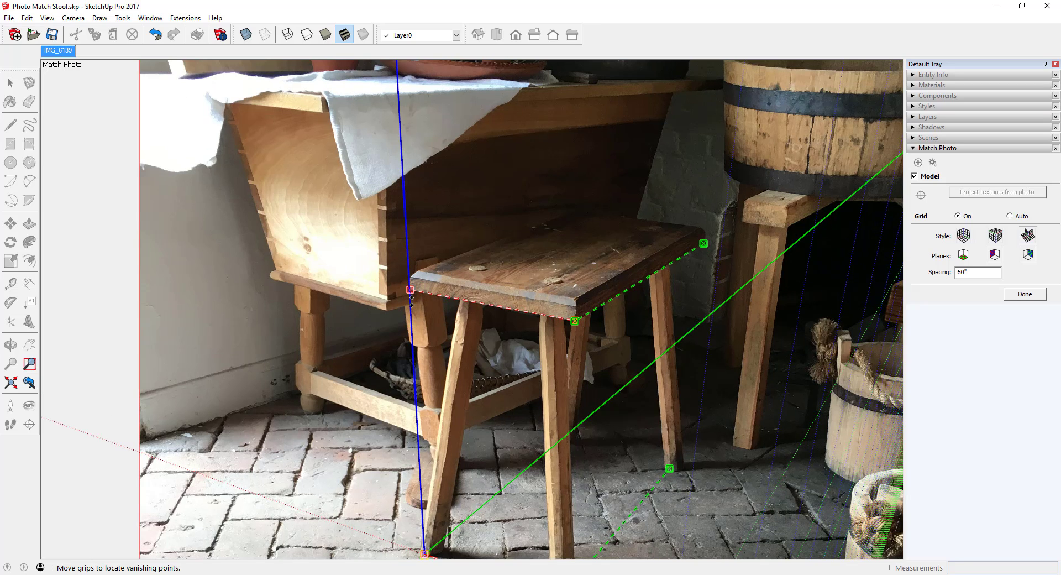
scroll(482, 276, "down", 2)
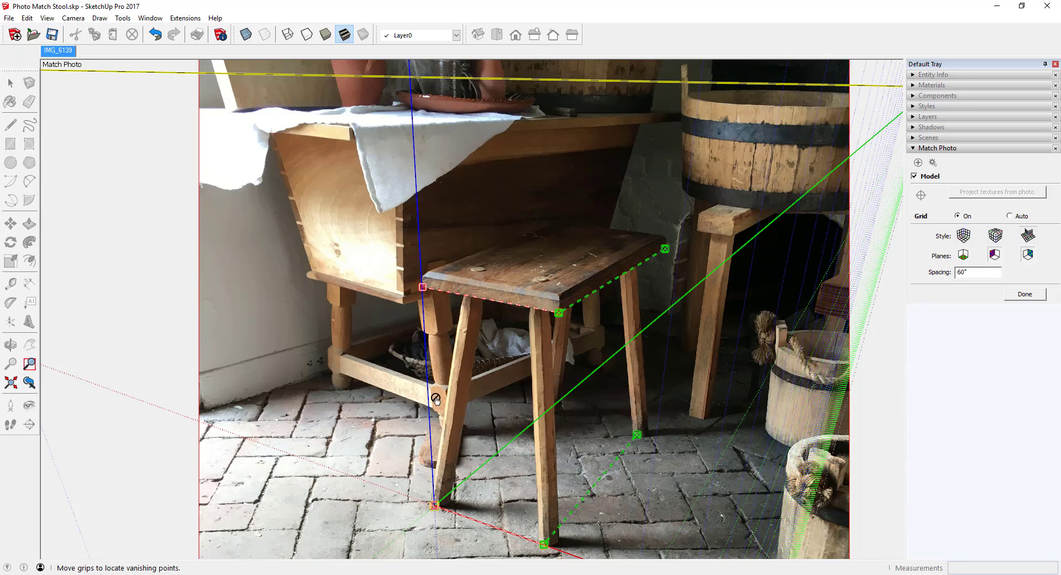
- Finish editing the matched photo
left_click(182, 326)
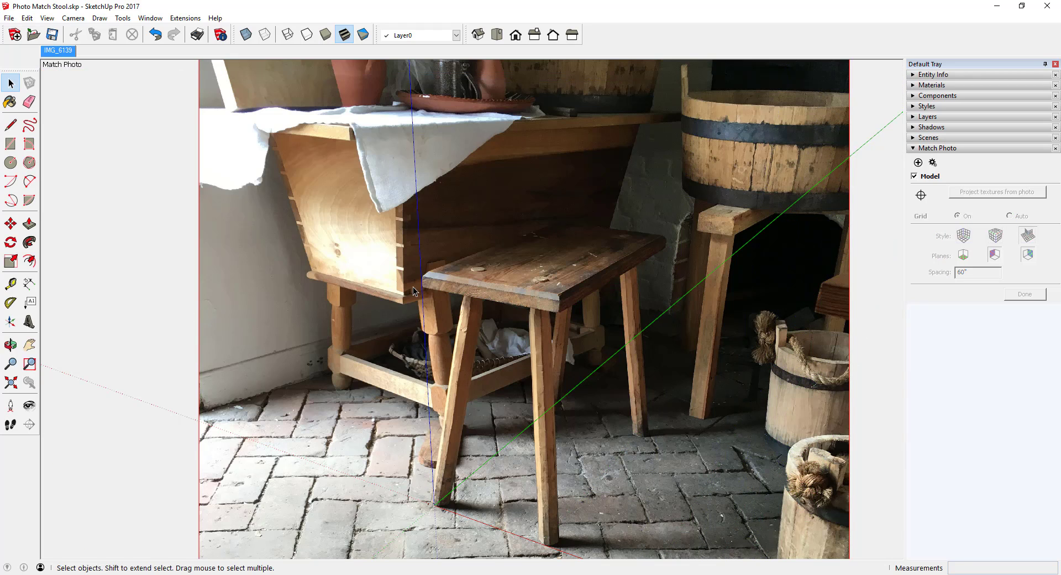
scroll(426, 282, "up", 1)
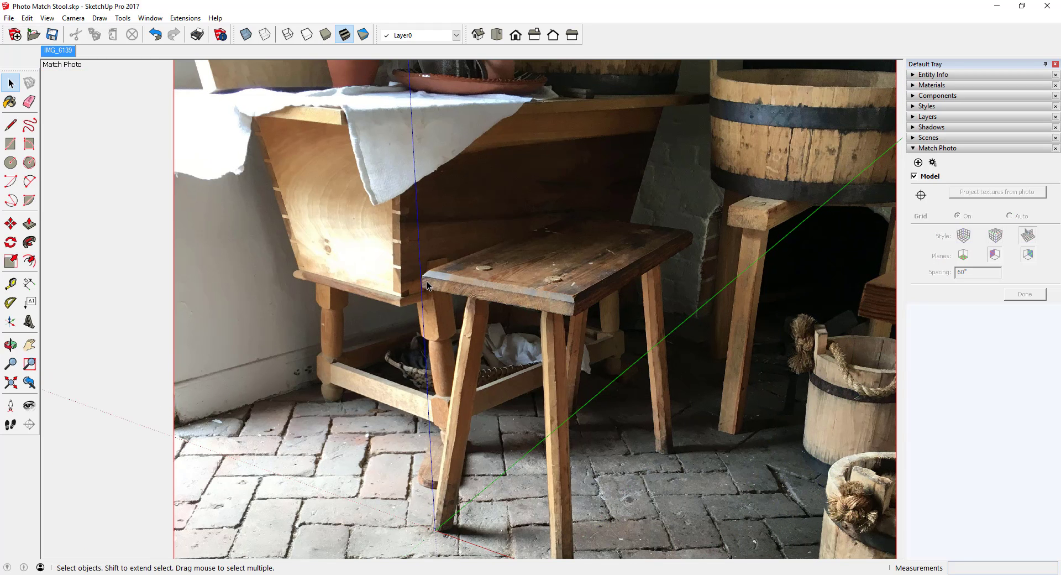
scroll(427, 283, "up", 1)
scroll(427, 283, "up", 2)
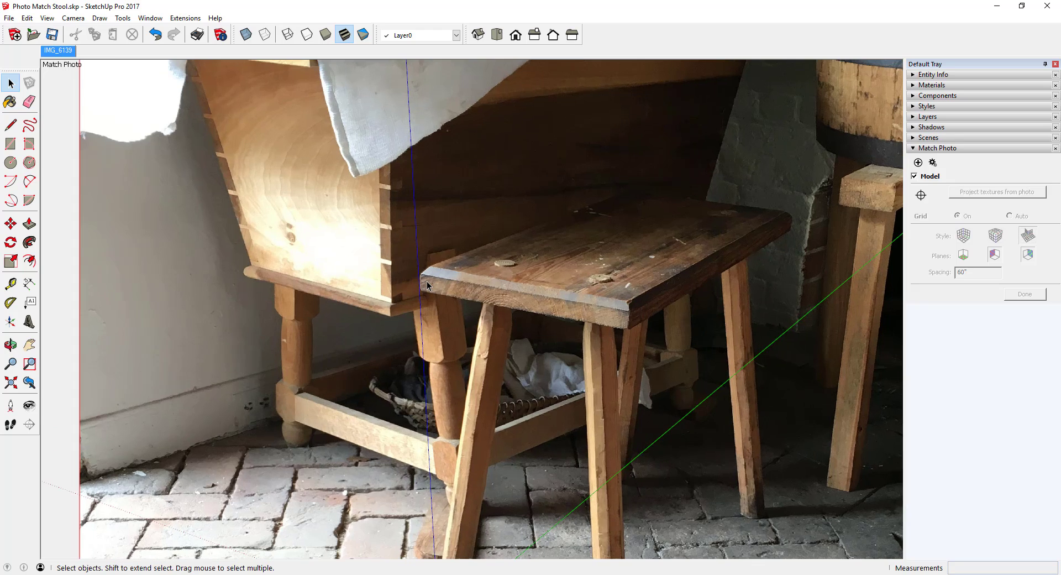
scroll(427, 285, "up", 1)
scroll(427, 285, "up", 1)
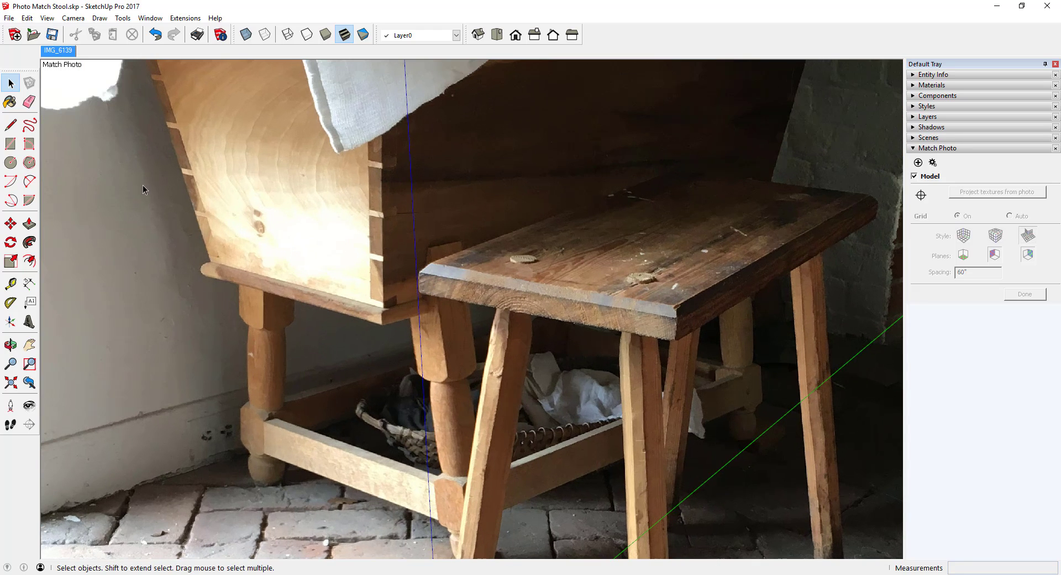
- Draw a 24 1/2" line along the red axis tracing the seat's front underside edge
left_click(10, 124)
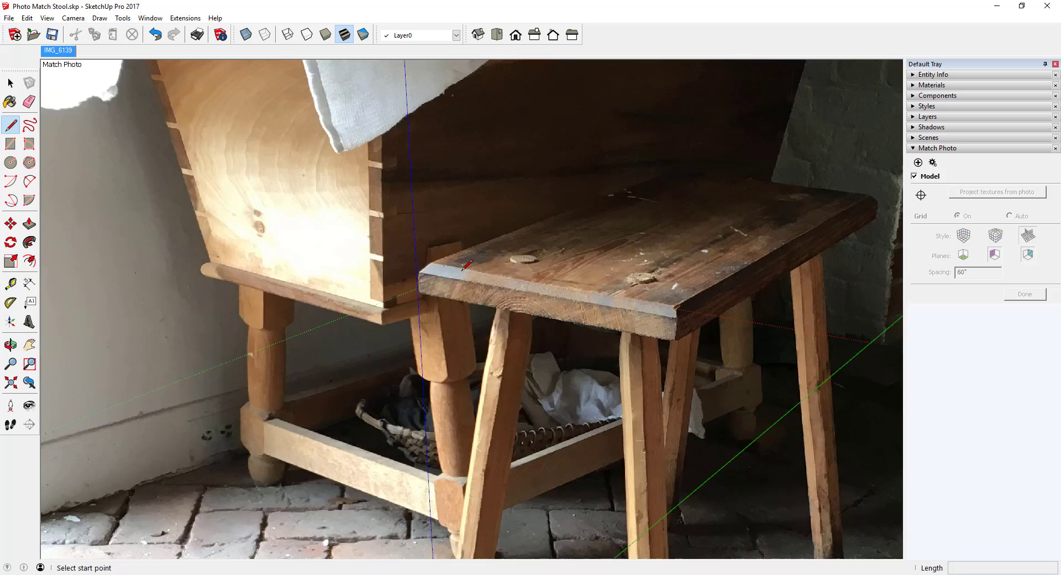
scroll(467, 265, "down", 5)
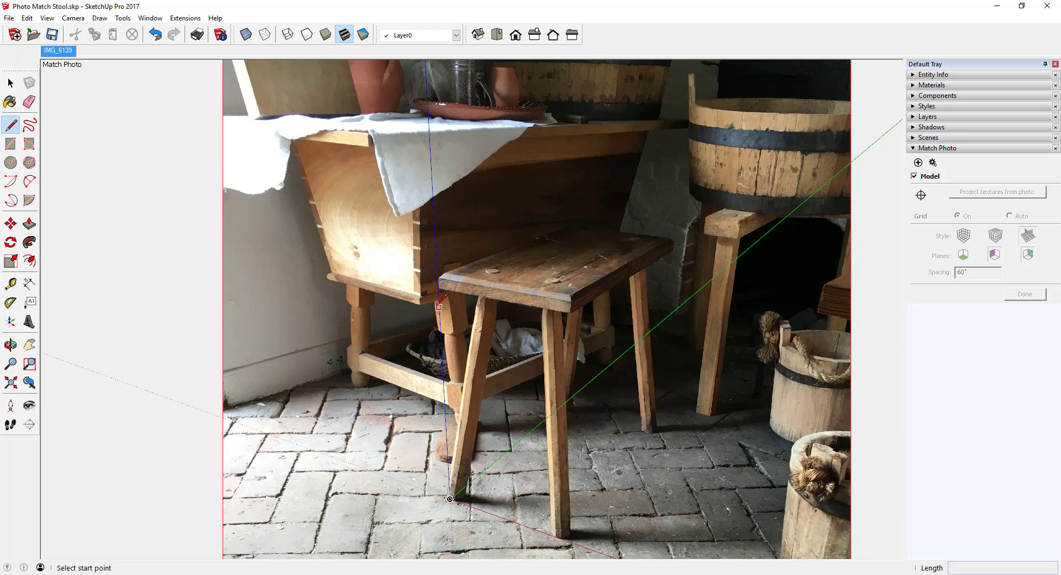
scroll(439, 289, "up", 2)
scroll(439, 289, "up", 4)
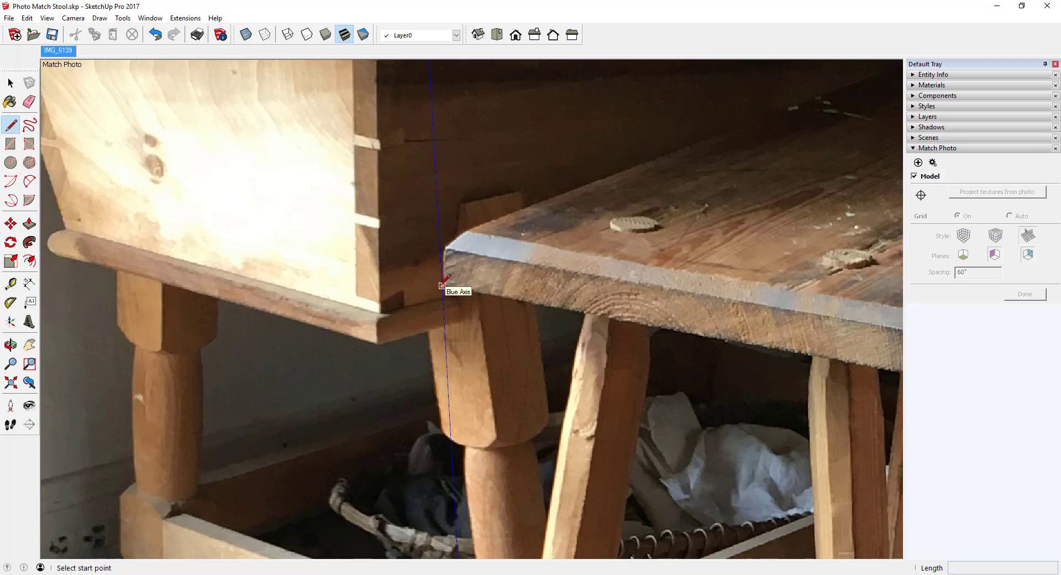
left_click(441, 284)
scroll(441, 284, "down", 3)
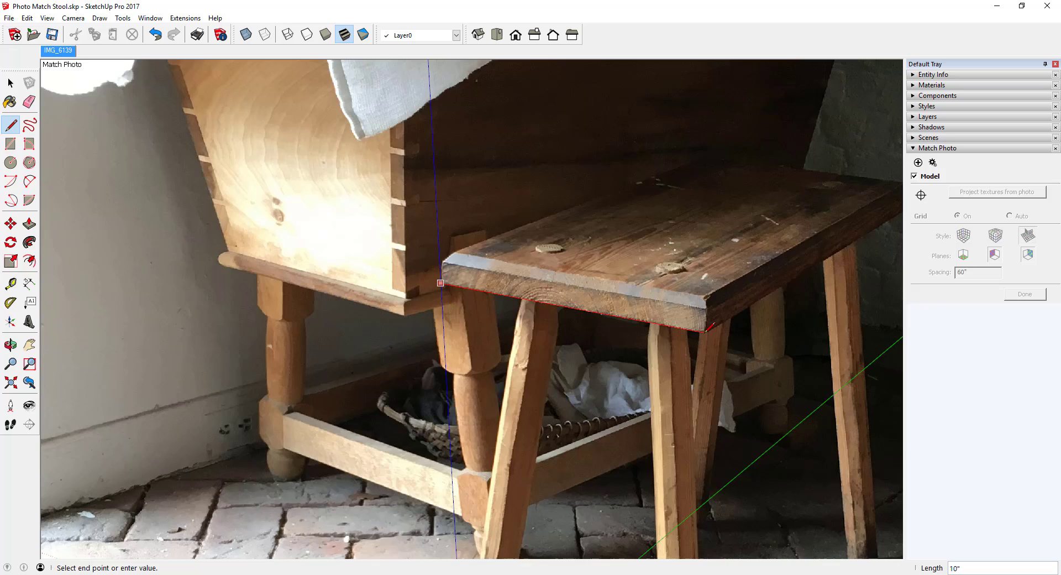
left_click(706, 331)
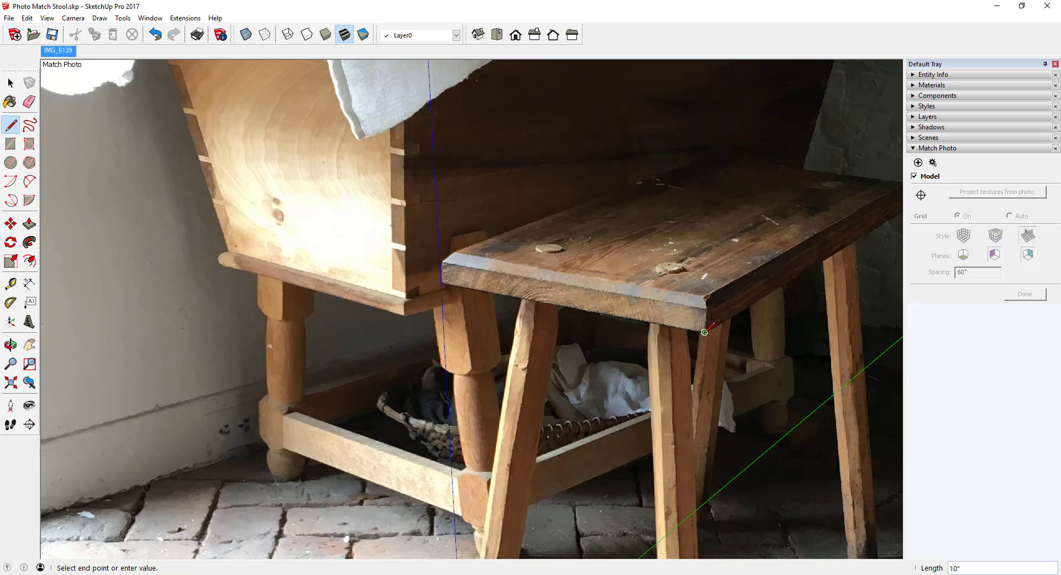
left_click(11, 285)
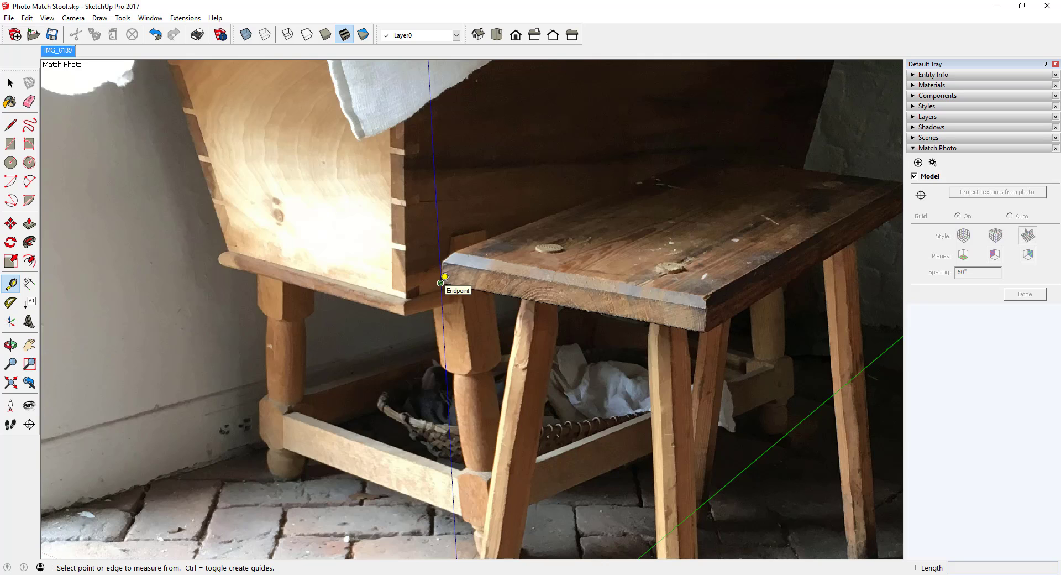
- Measure the 10" seat edge with Tape Measure and resize the model so it becomes 11"
left_click(440, 283)
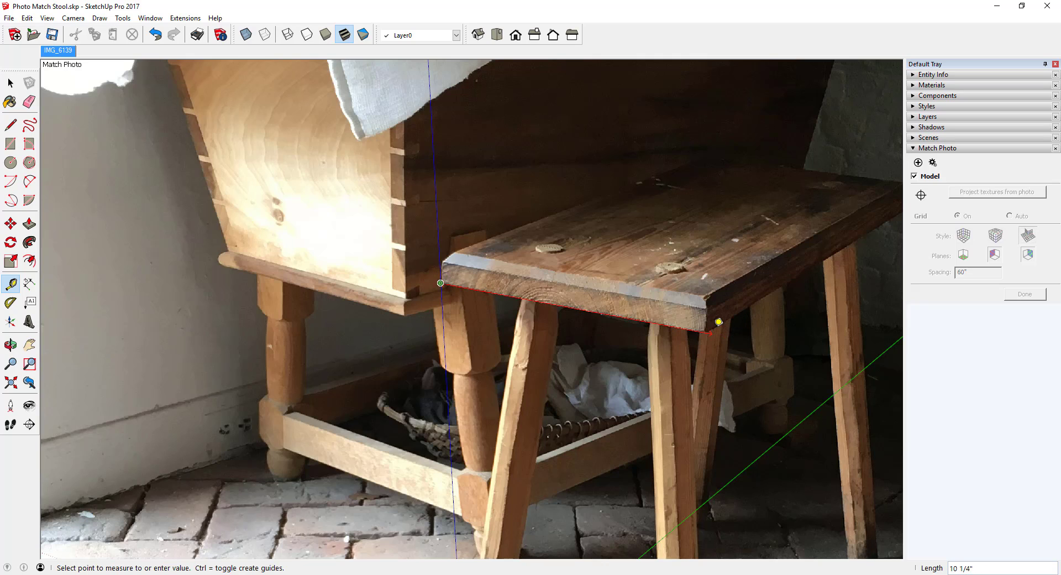
left_click(705, 332)
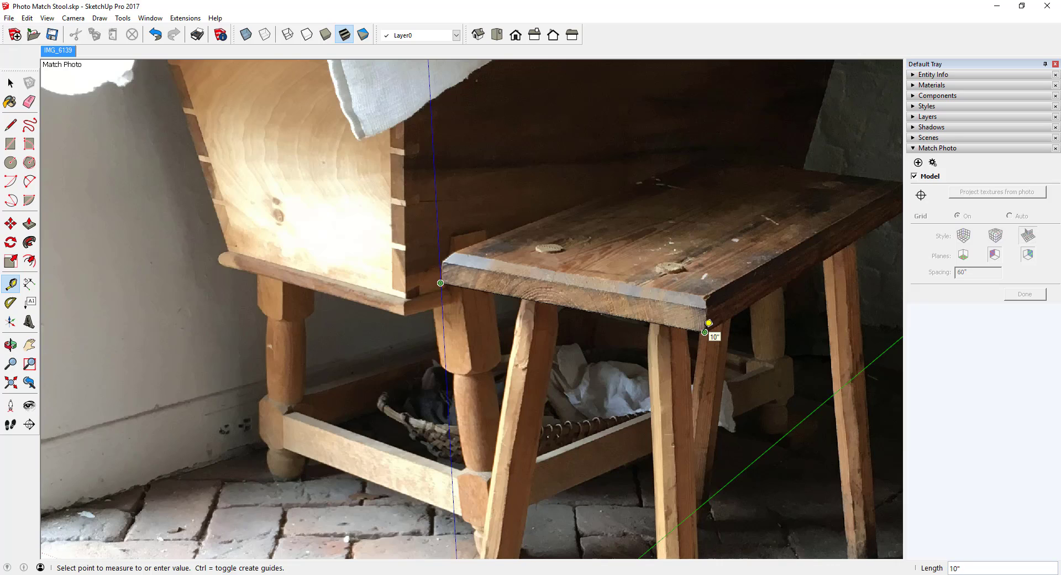
left_click(705, 332)
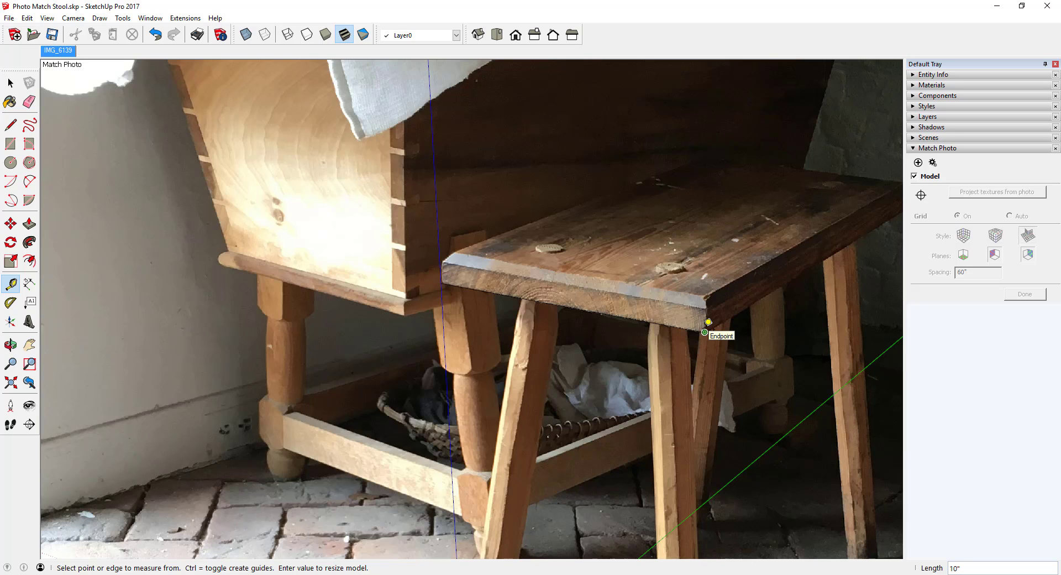
type("11")
key("Return")
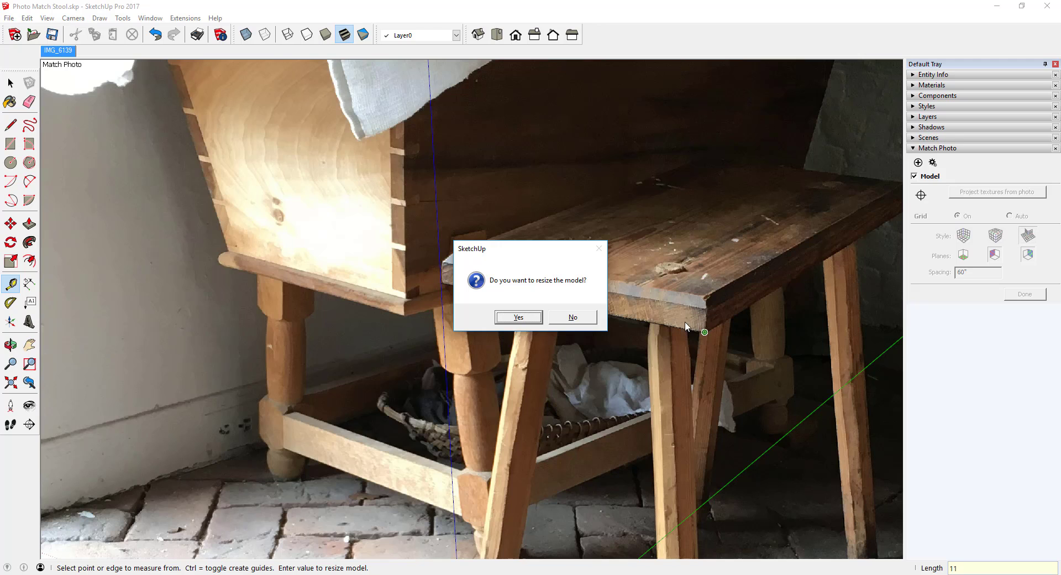
left_click(502, 319)
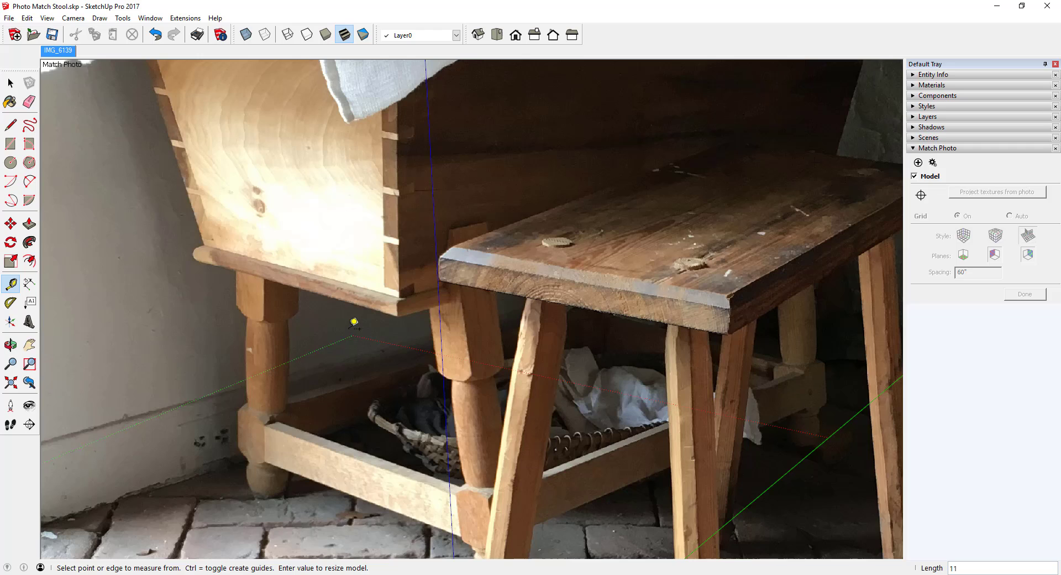
- Trace the seat's front face through its thickness and along the top front edge
scroll(351, 315, "down", 3)
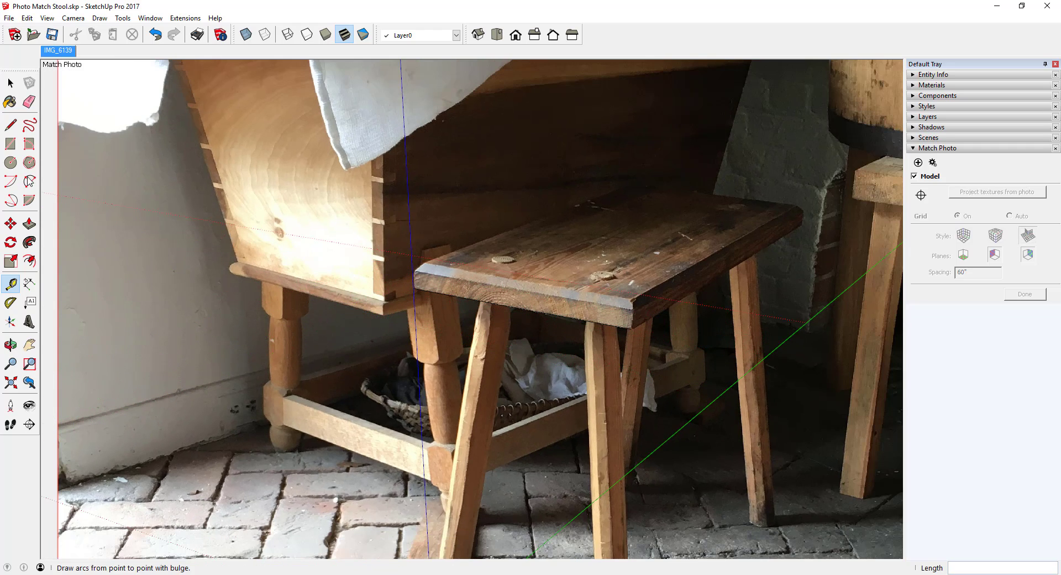
left_click(10, 124)
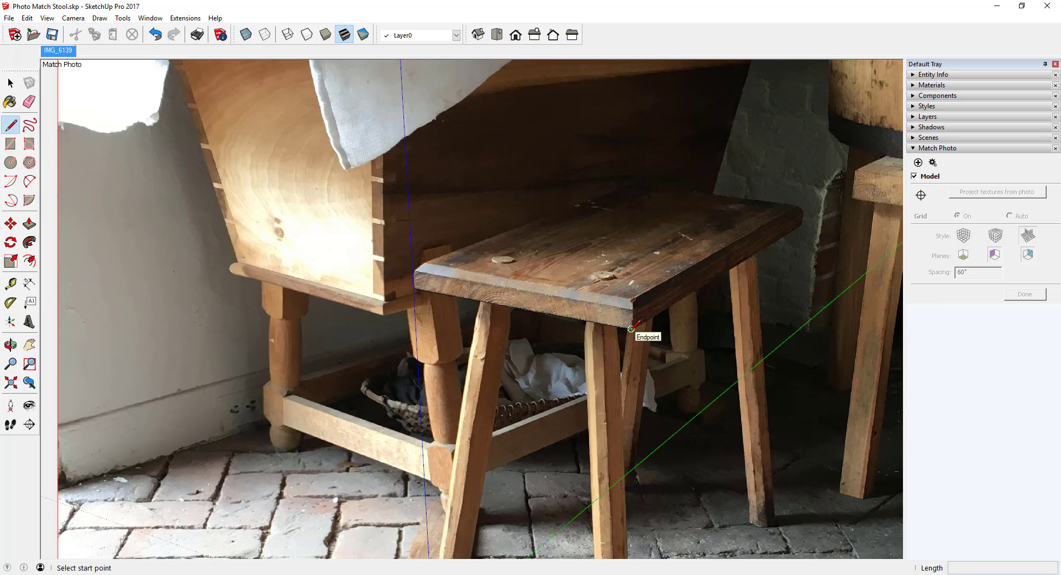
left_click(631, 329)
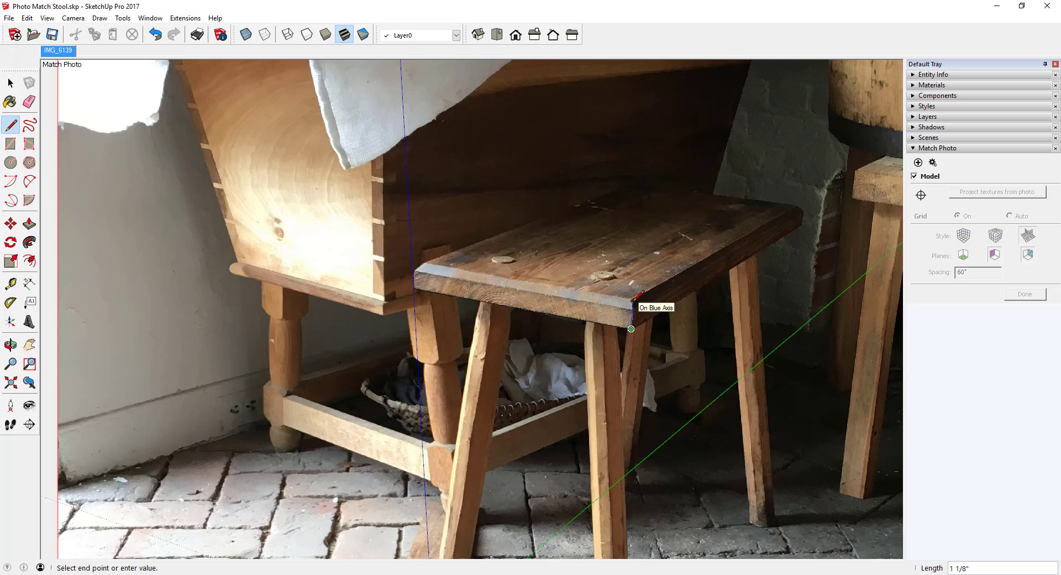
left_click(634, 299)
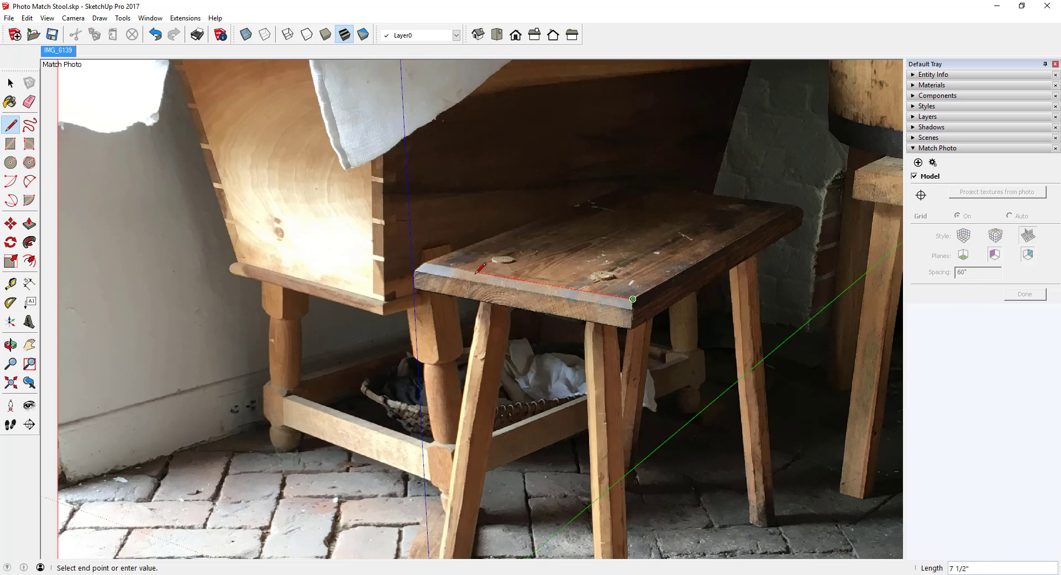
left_click(412, 261)
left_click(414, 288)
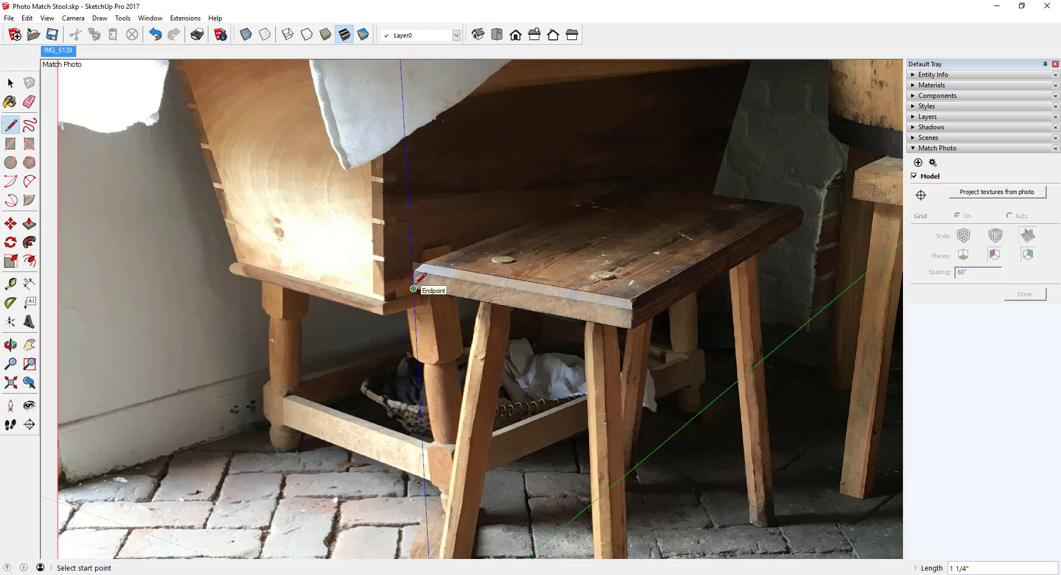
scroll(414, 288, "down", 2)
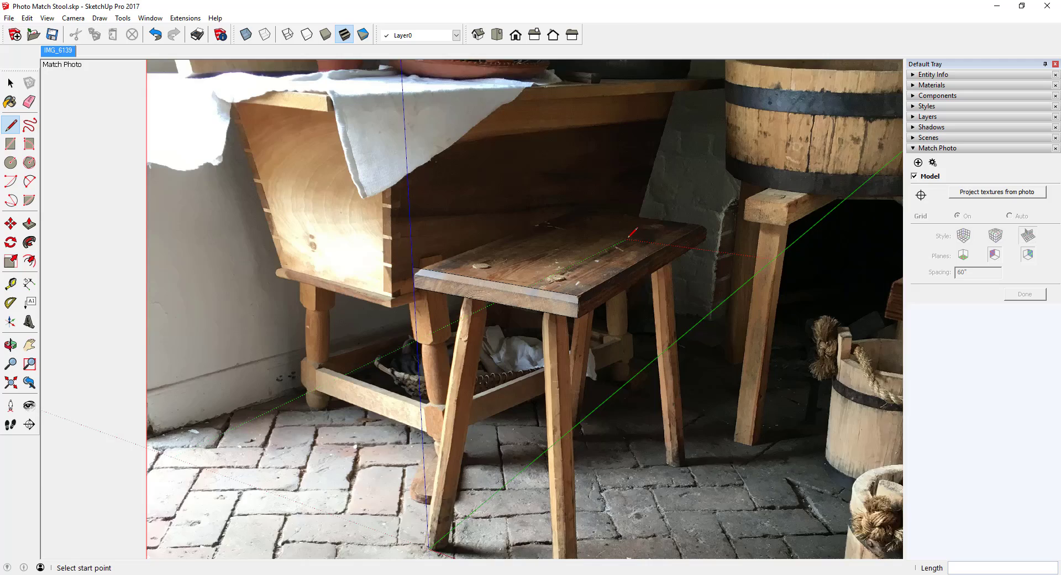
scroll(629, 236, "up", 5)
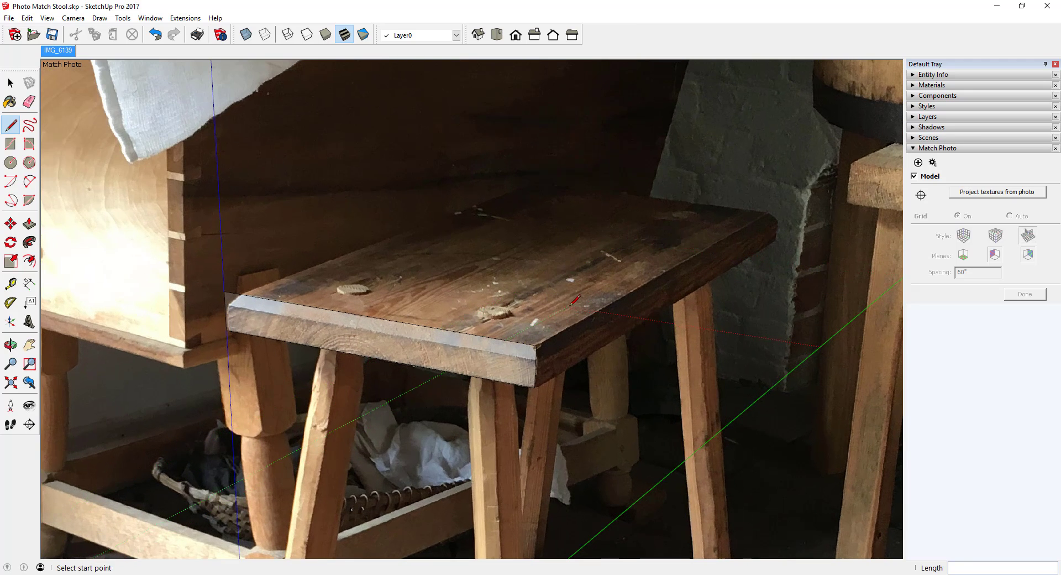
- Draw the 21" and 11" tabletop edges and close the outline into the seat face
left_click(534, 388)
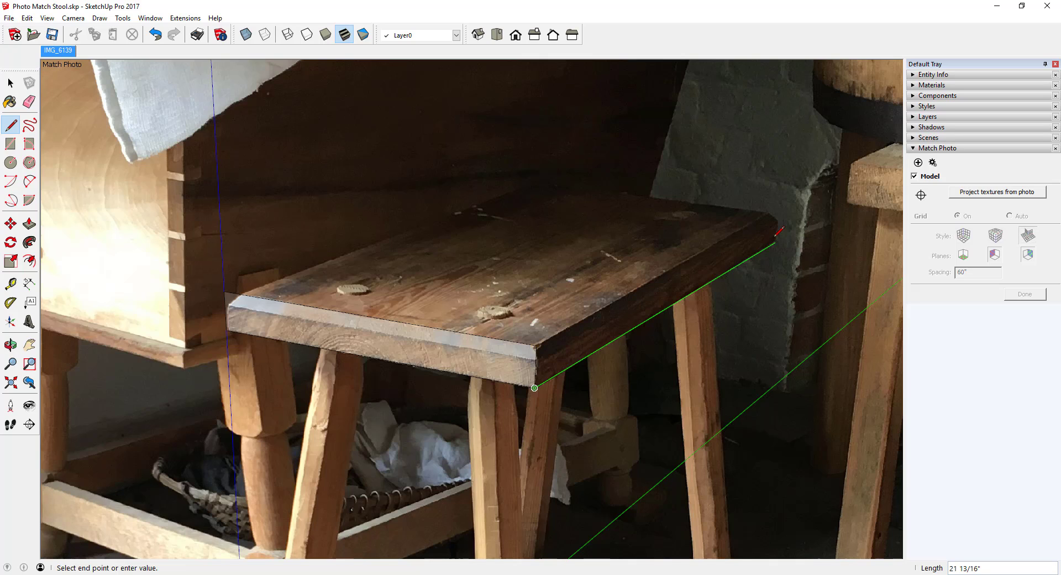
type("21")
key("Return")
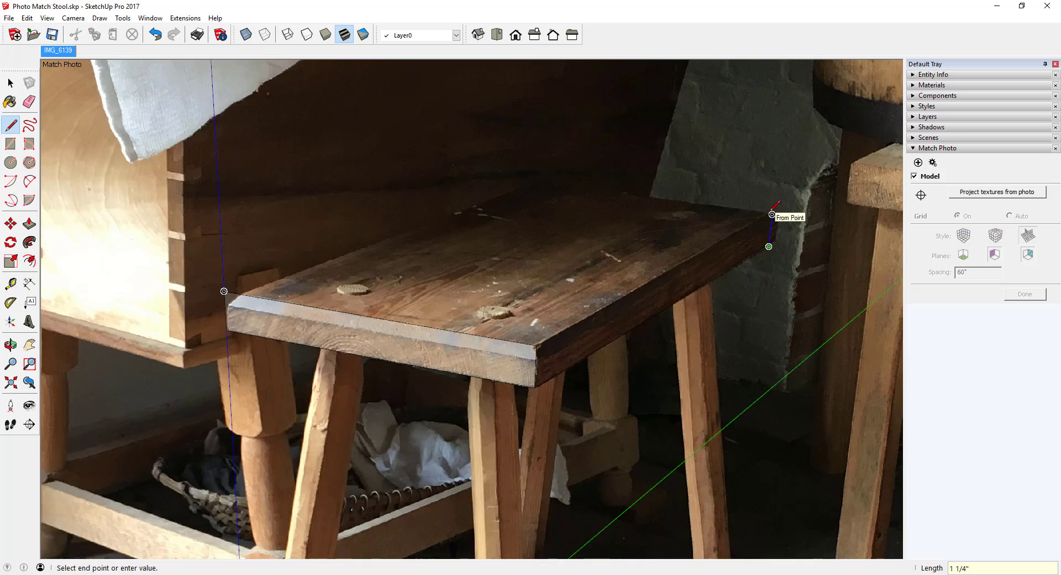
left_click(772, 214)
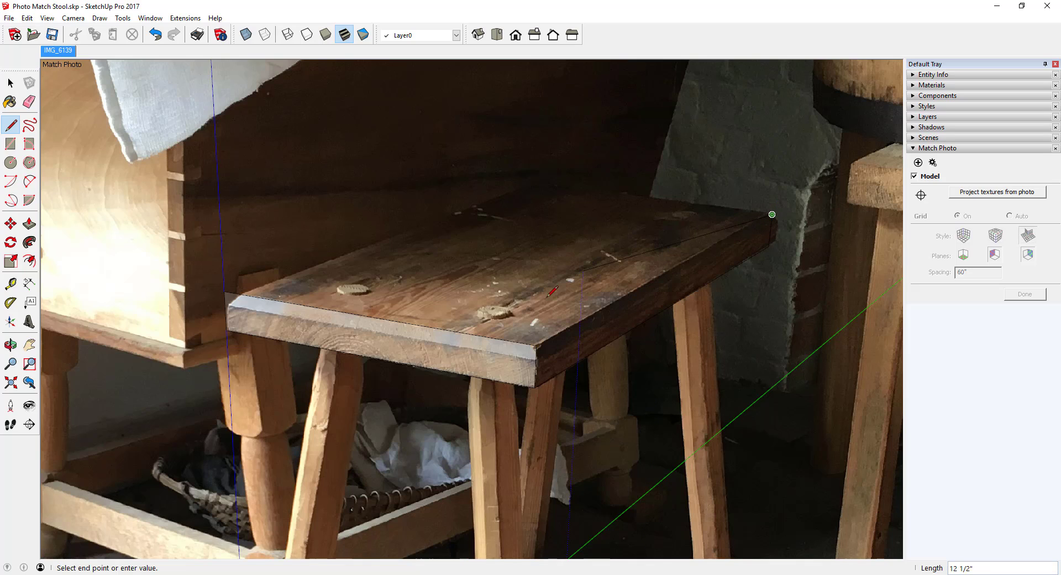
left_click(537, 345)
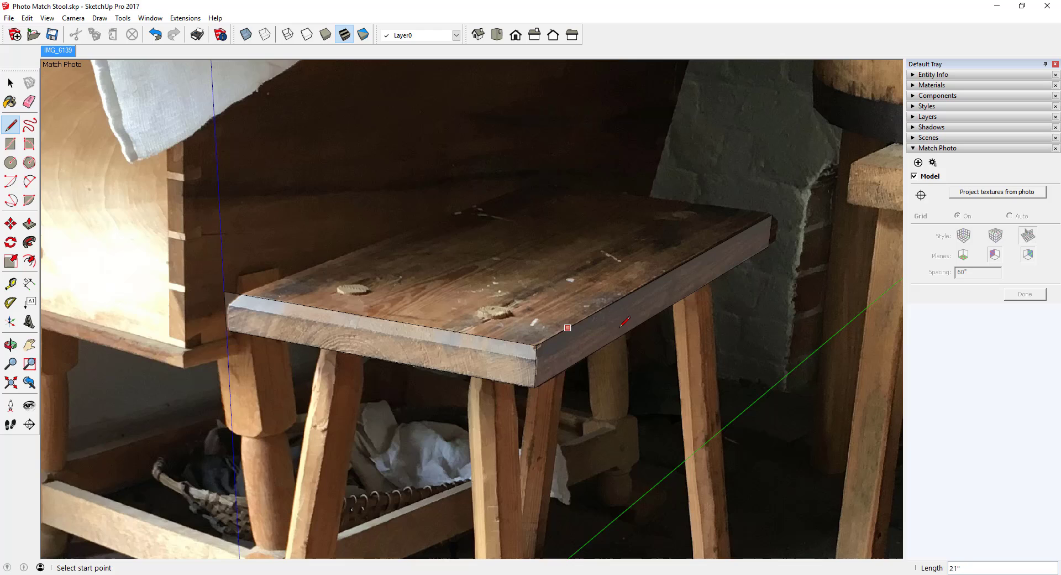
scroll(624, 337, "down", 2)
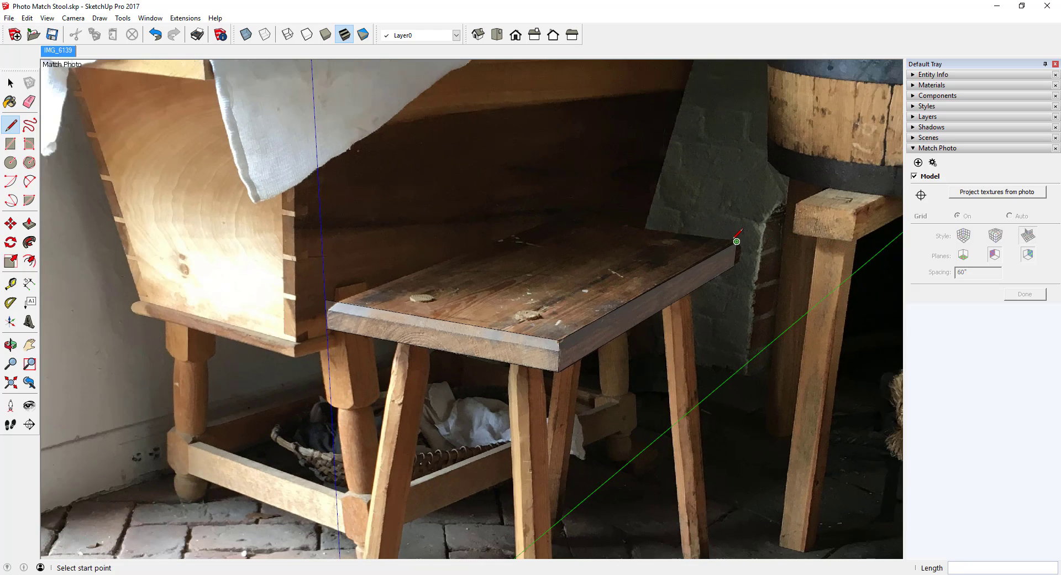
left_click(737, 241)
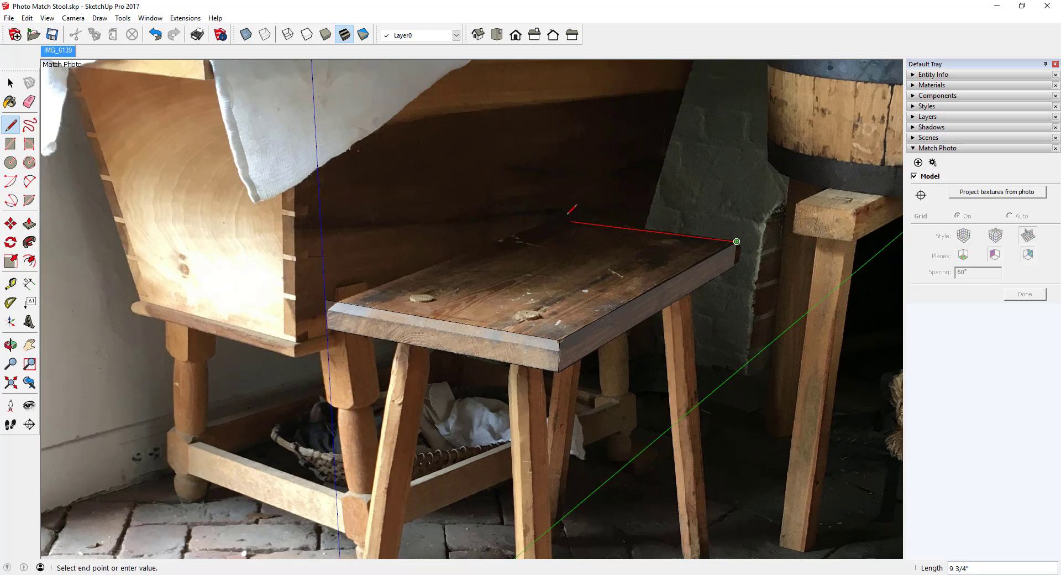
left_click(550, 218)
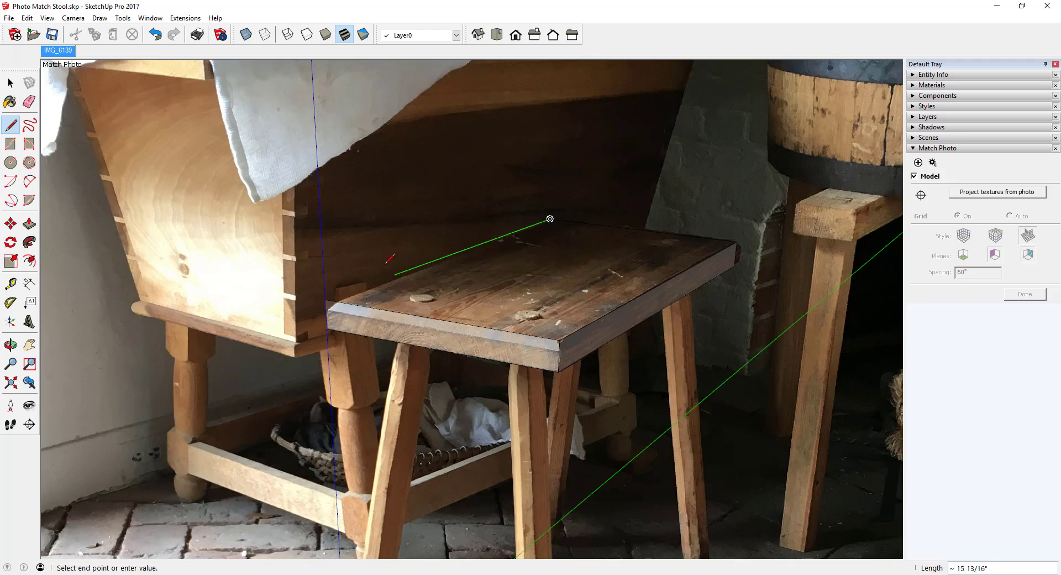
left_click(325, 299)
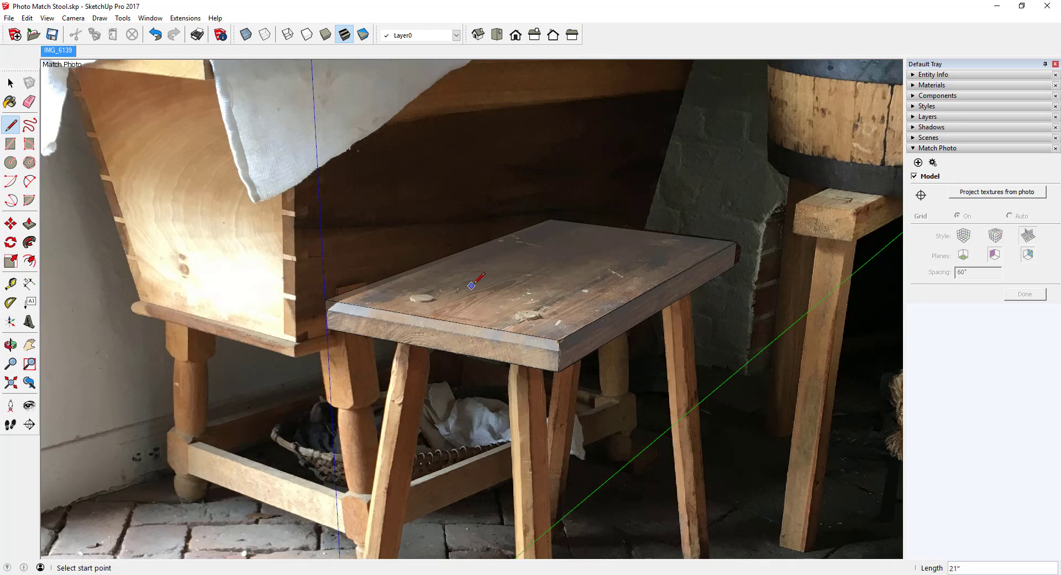
scroll(475, 282, "down", 4)
mouse_move(474, 283)
middle_mouse_down()
mouse_move(453, 287)
mouse_move(465, 301)
mouse_move(530, 318)
mouse_move(457, 305)
mouse_move(532, 269)
mouse_move(547, 274)
mouse_move(518, 282)
middle_mouse_up()
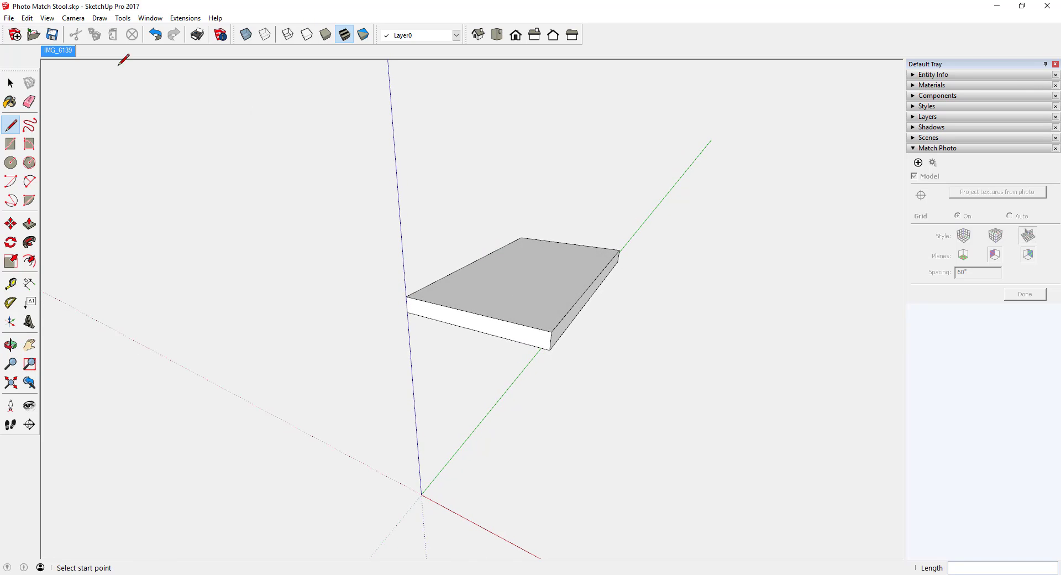
left_click(61, 50)
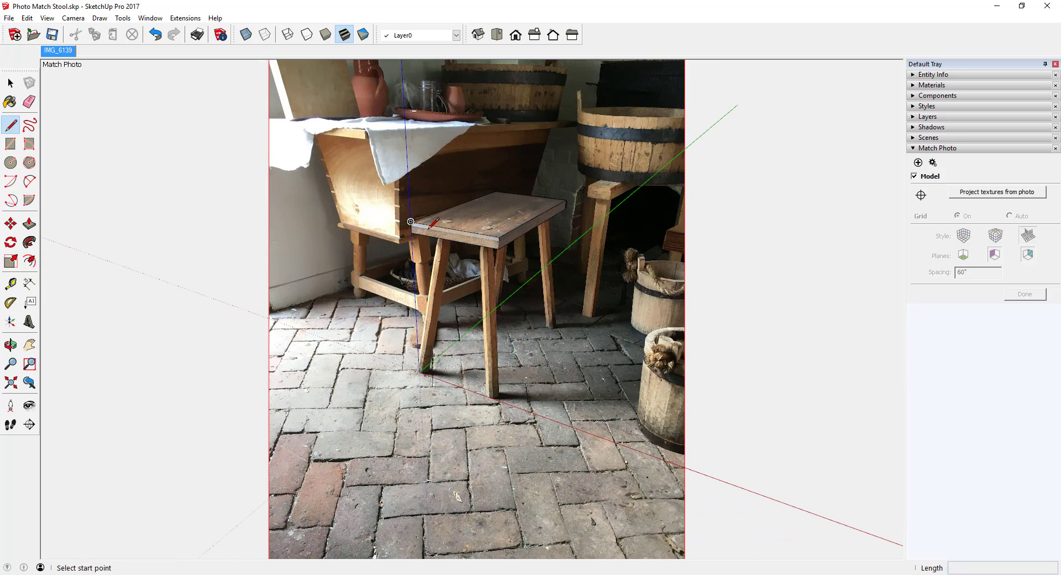
- Place Tape Measure guides 3 1/16" from the seat's back edge and 2 3/4" from its front edge
scroll(429, 215, "up", 2)
scroll(454, 198, "up", 2)
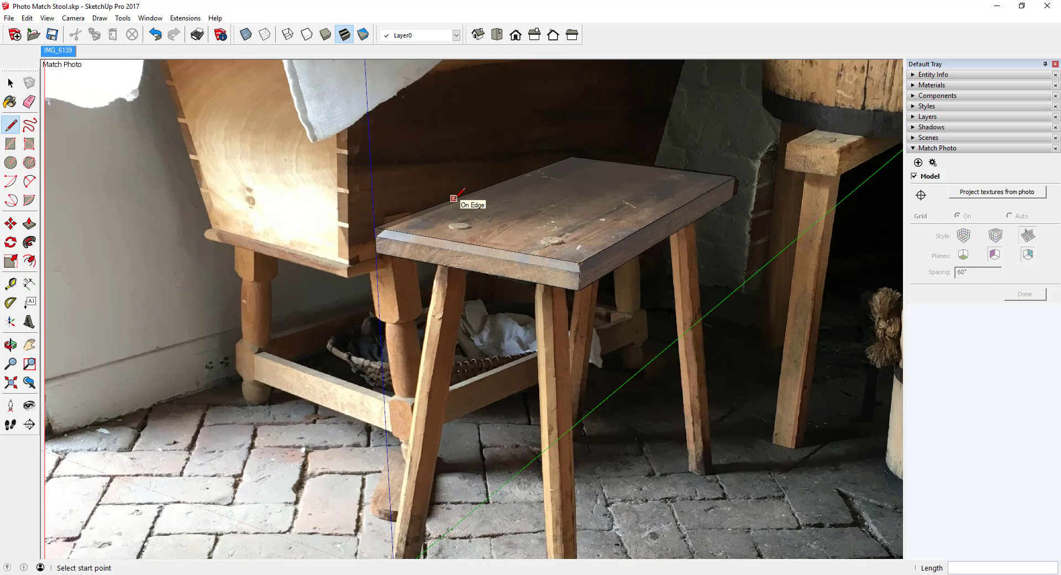
scroll(454, 198, "up", 2)
scroll(454, 198, "up", 2)
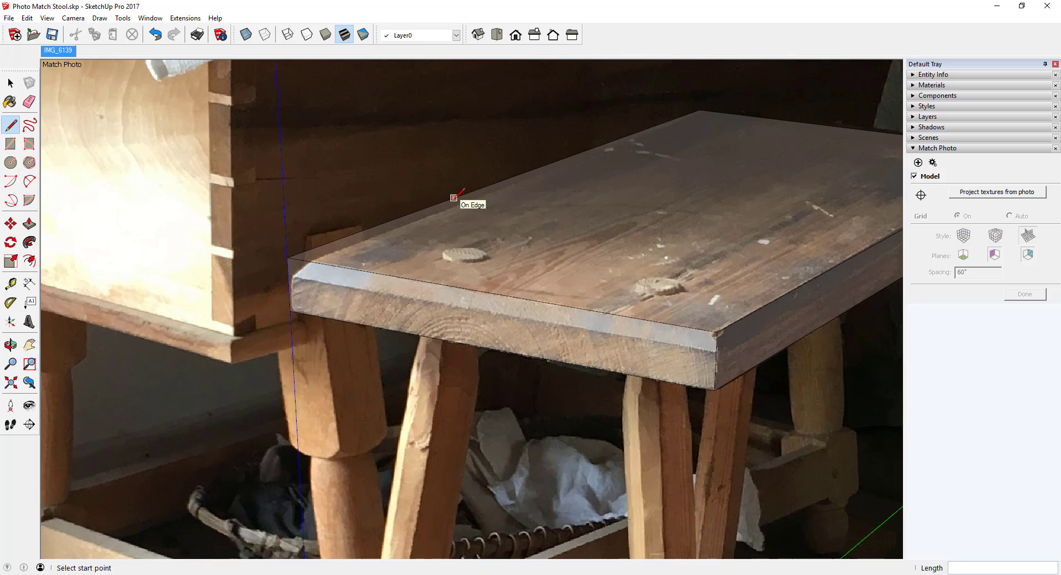
scroll(454, 198, "up", 1)
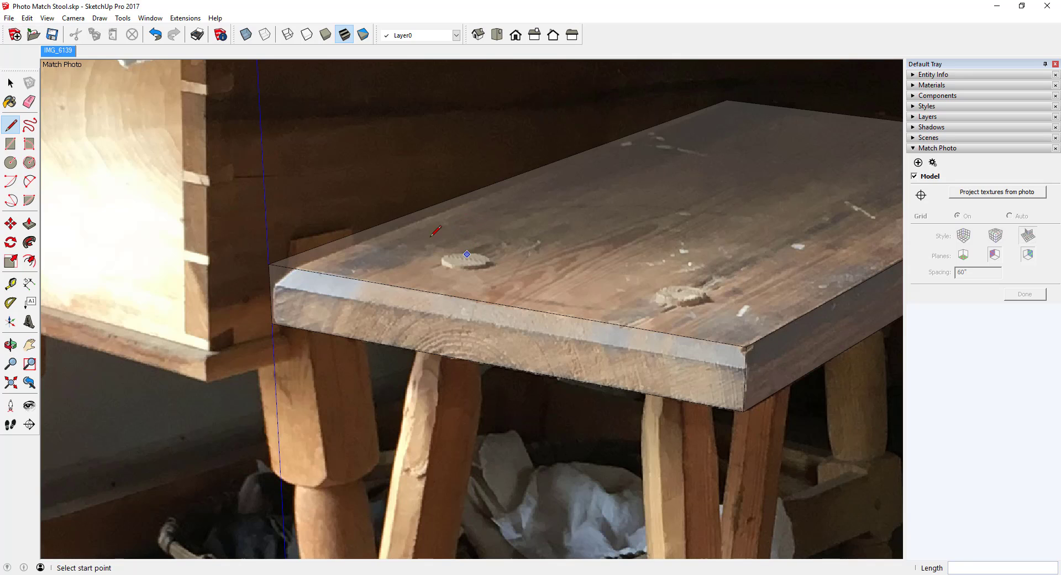
left_click(10, 283)
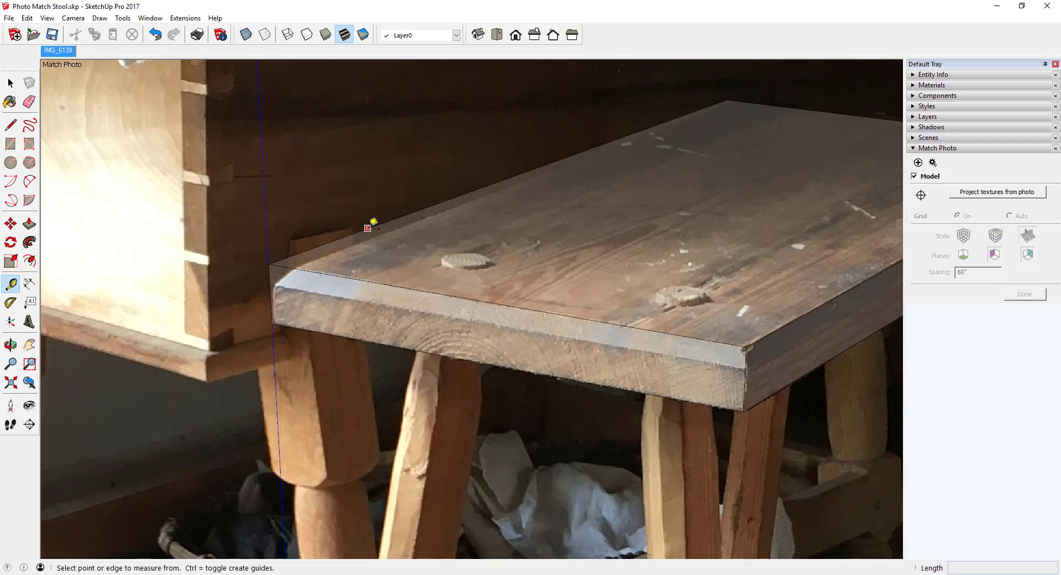
left_click(367, 228)
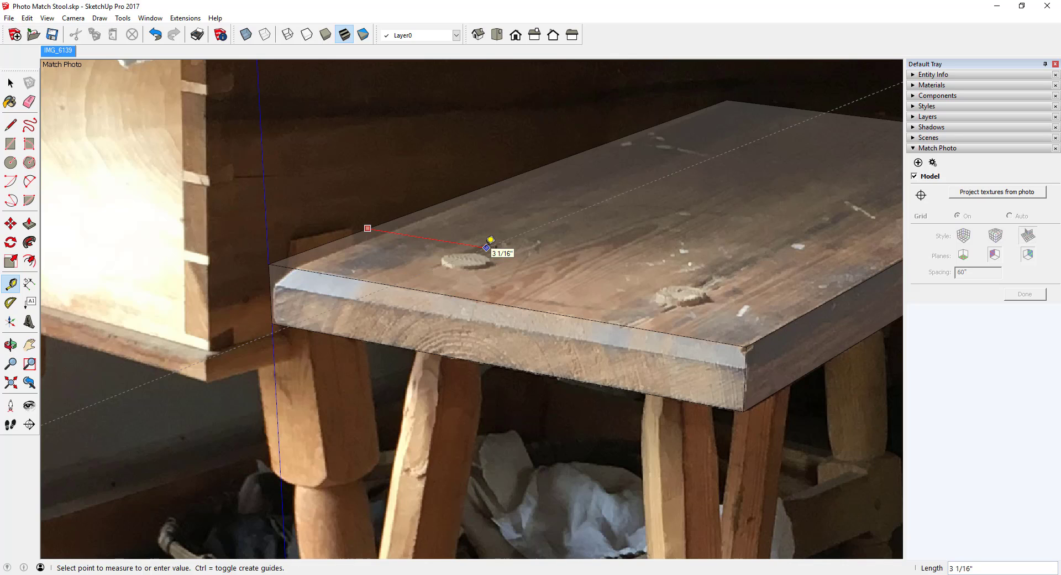
left_click(491, 240)
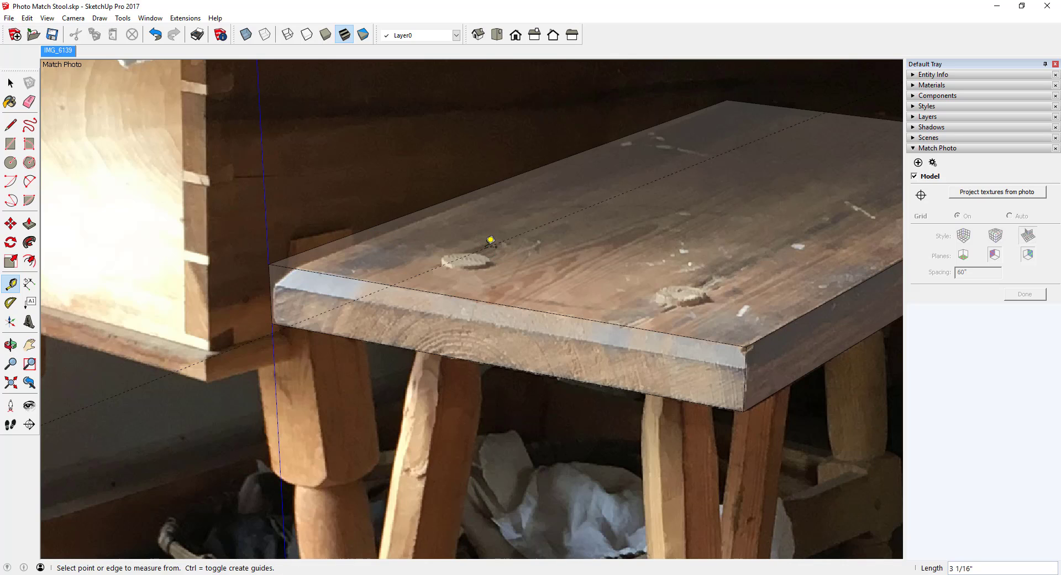
left_click(359, 279)
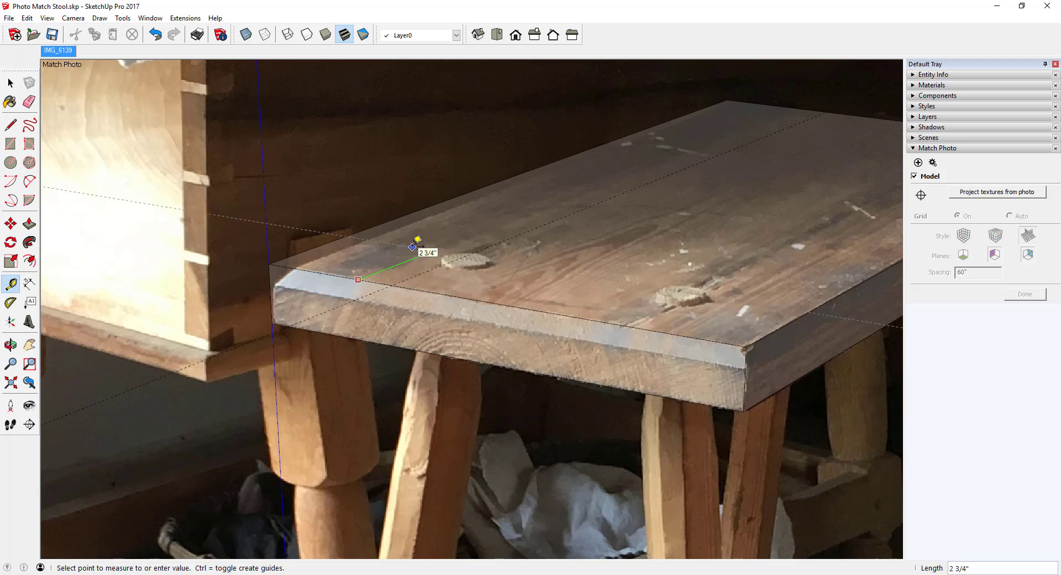
left_click(418, 239)
- Measure from the axis origin at the front leg's foot and place a guide 13/16" away
scroll(517, 174, "down", 2)
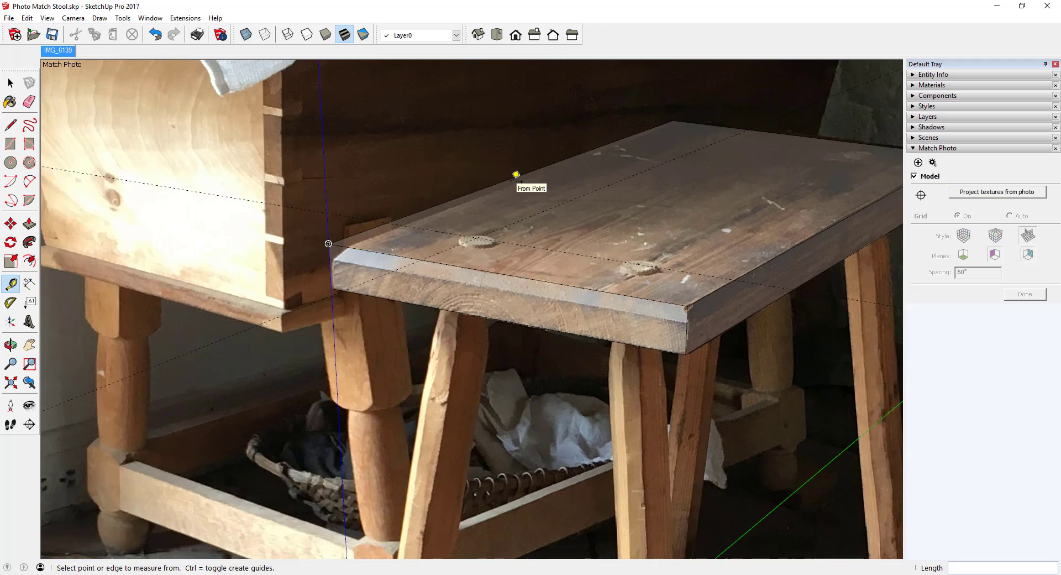
scroll(516, 174, "down", 5)
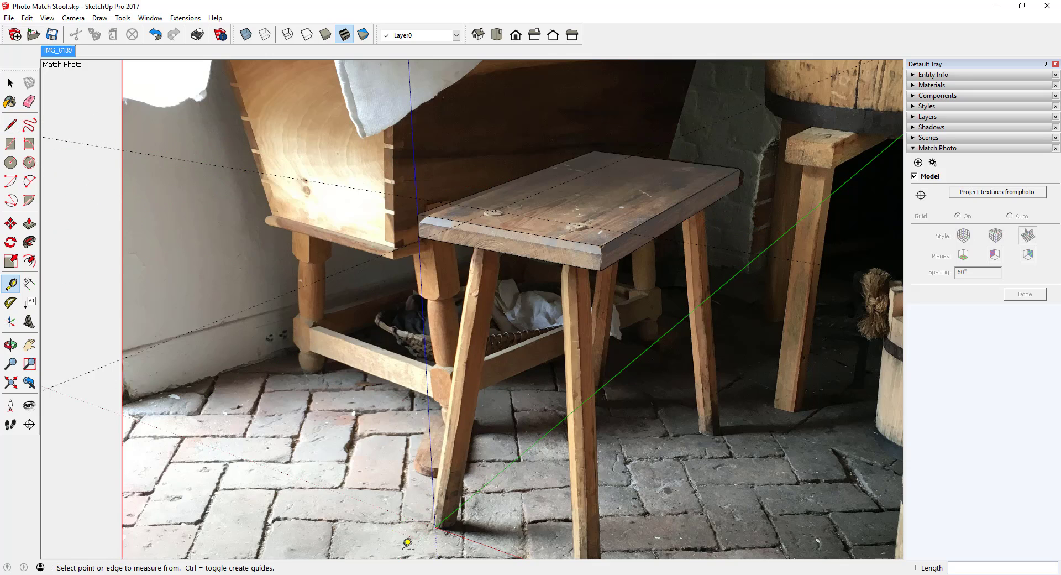
scroll(449, 522, "up", 3)
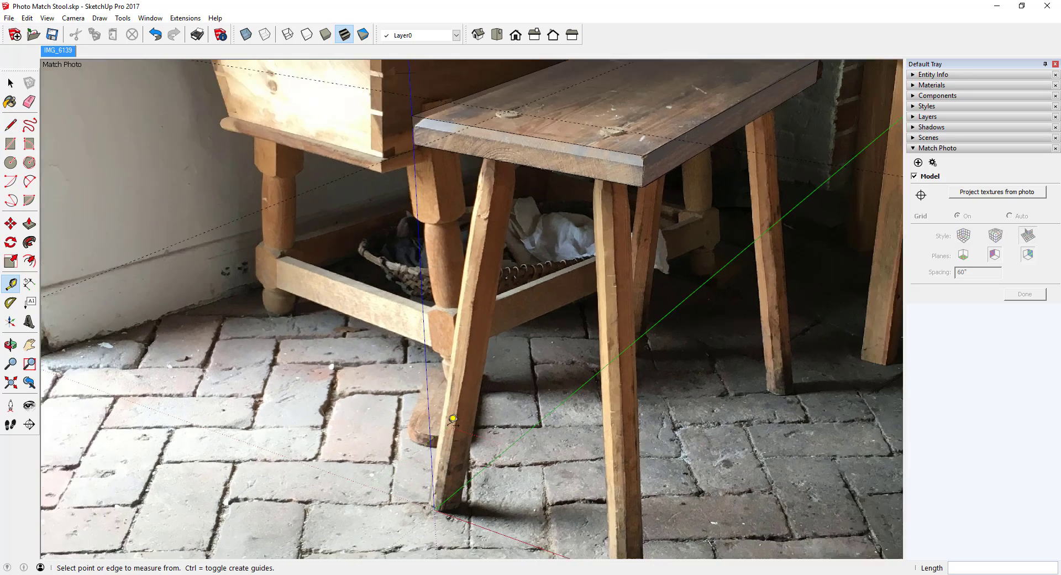
scroll(453, 419, "down", 5)
scroll(442, 490, "up", 6)
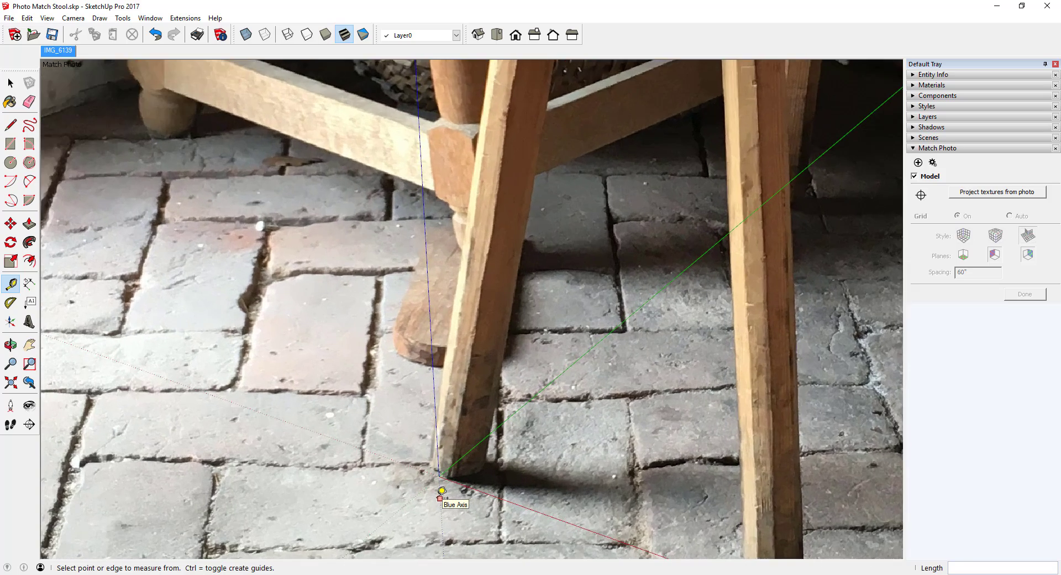
scroll(442, 490, "up", 2)
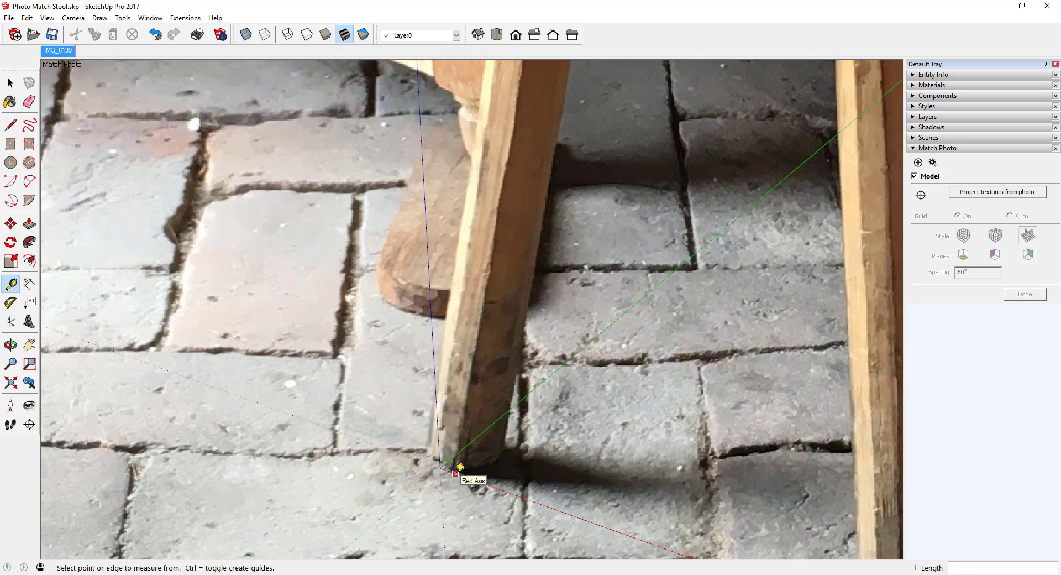
left_click(460, 467)
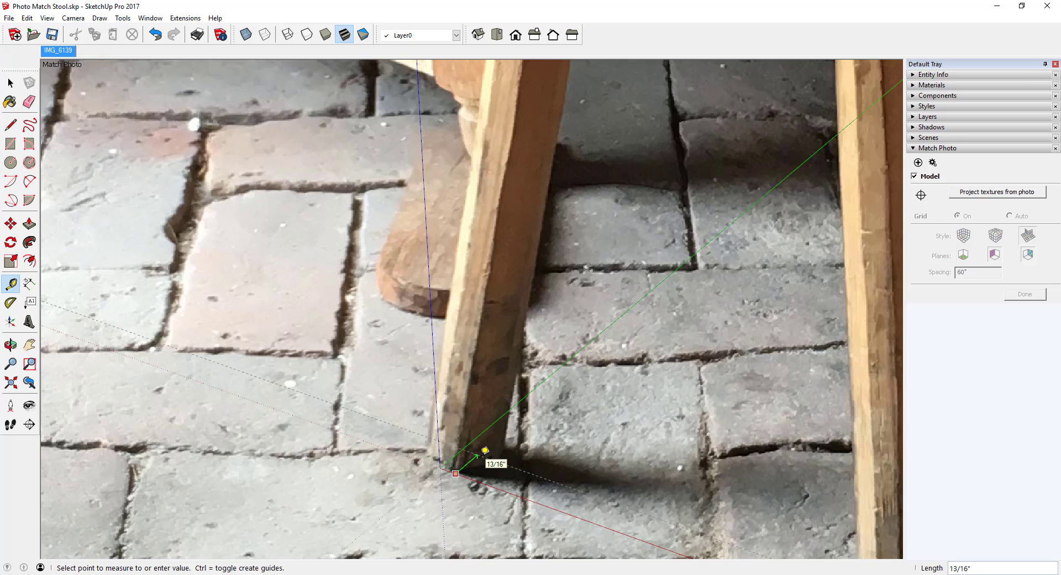
left_click(485, 450)
scroll(481, 448, "down", 3)
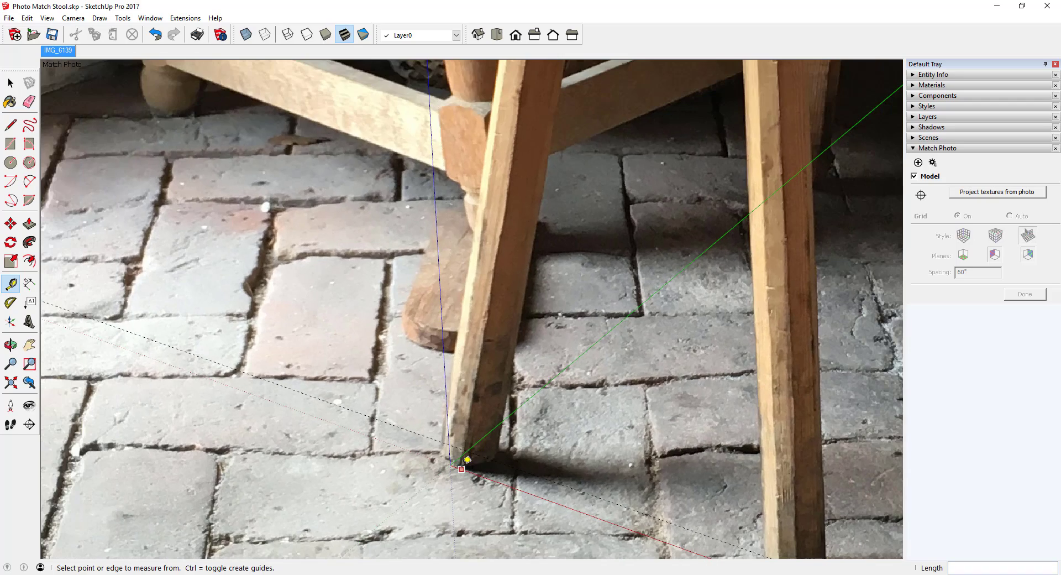
scroll(470, 457, "down", 4)
scroll(467, 463, "down", 3)
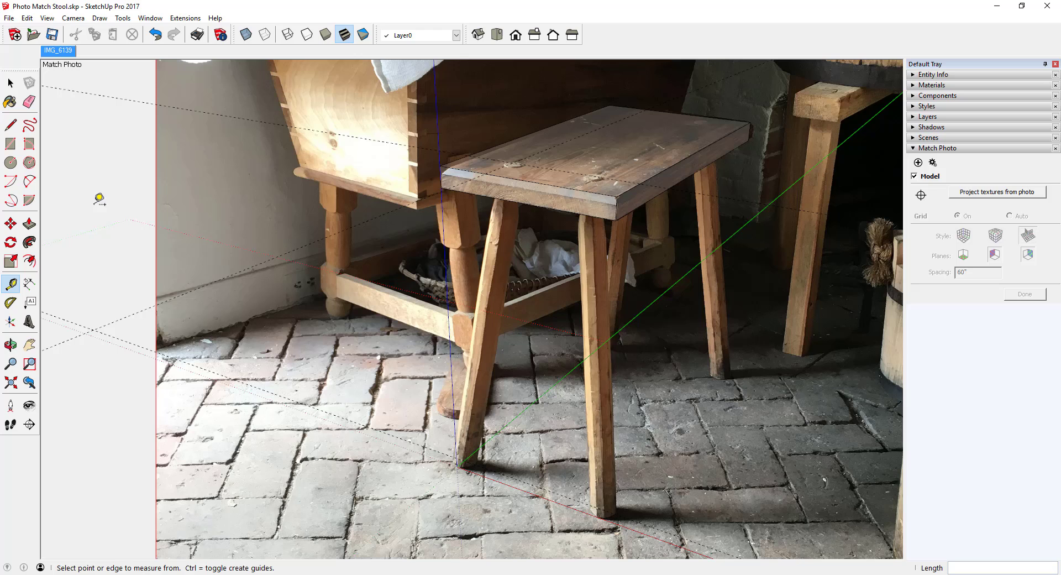
- Draw an 18 11/16" edge from the seat-top guide intersection down the leg to its foot
left_click(10, 124)
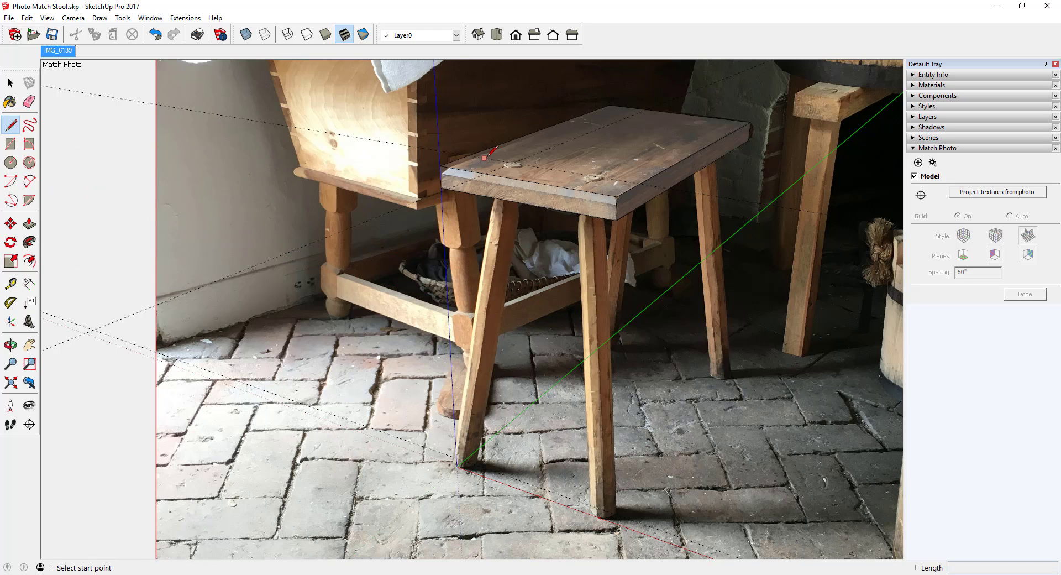
scroll(500, 163, "up", 5)
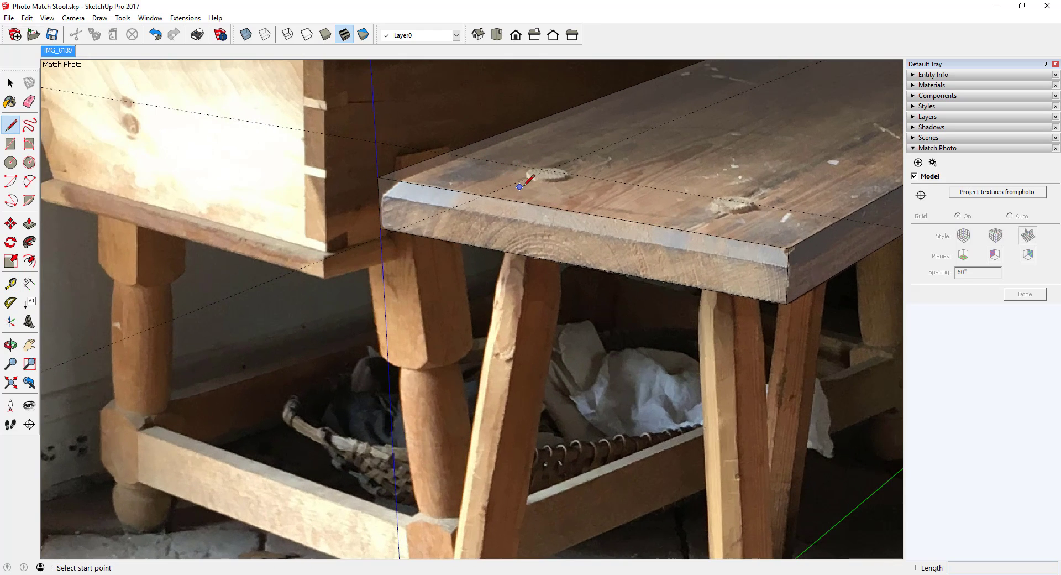
left_click(547, 170)
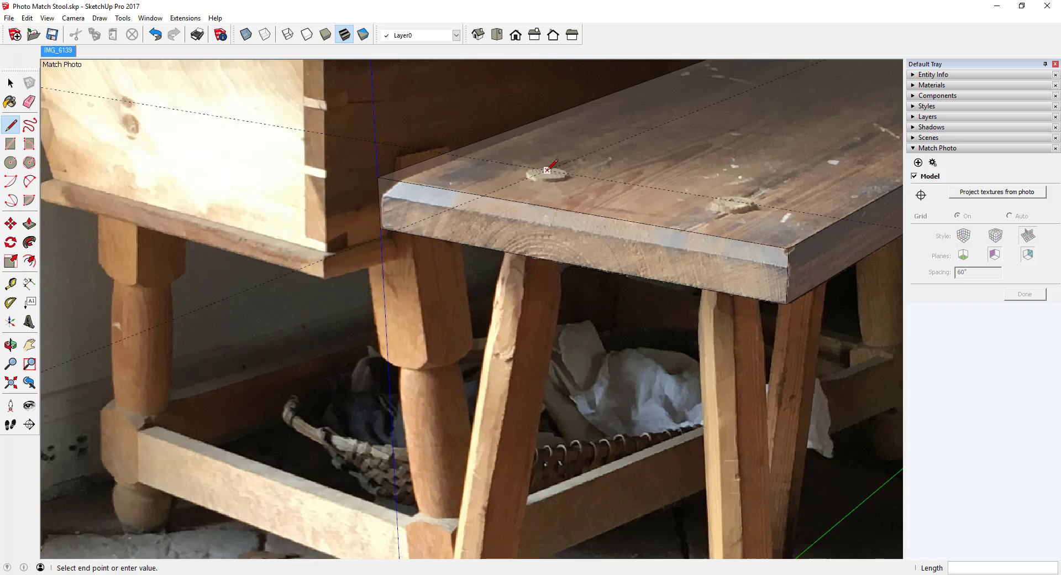
scroll(518, 150, "down", 6)
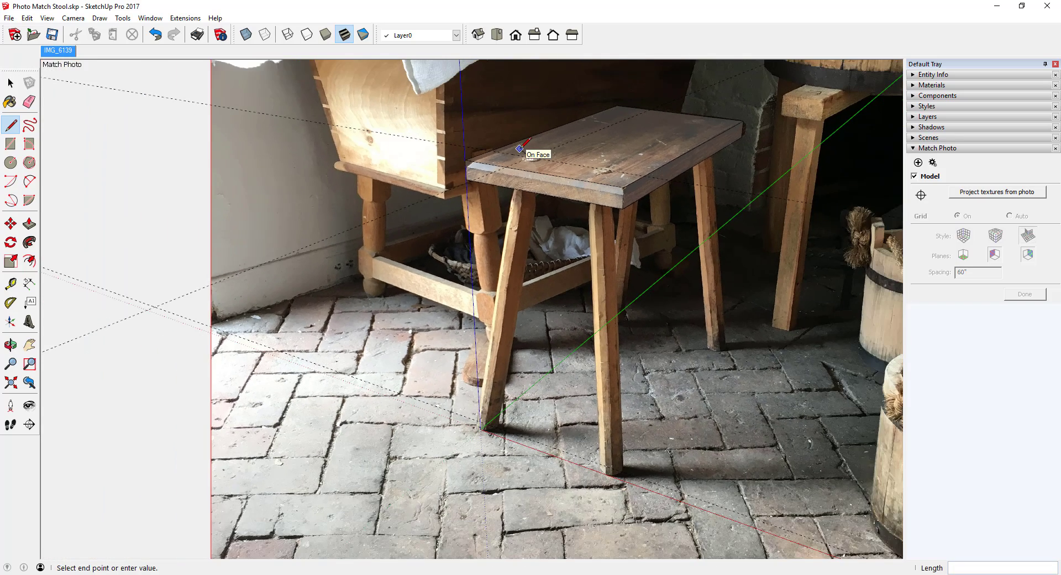
scroll(484, 430, "up", 4)
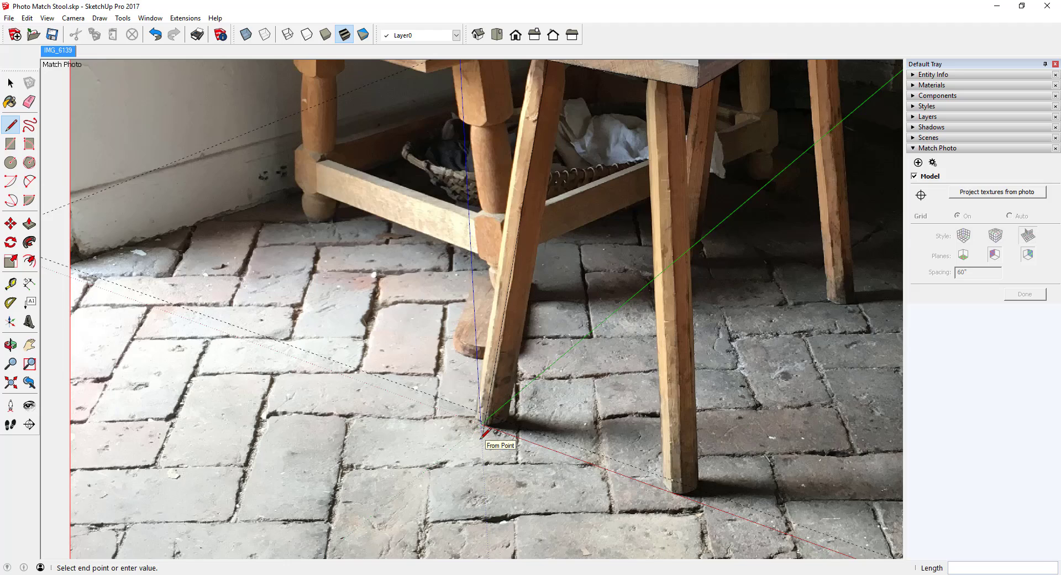
scroll(484, 432, "up", 2)
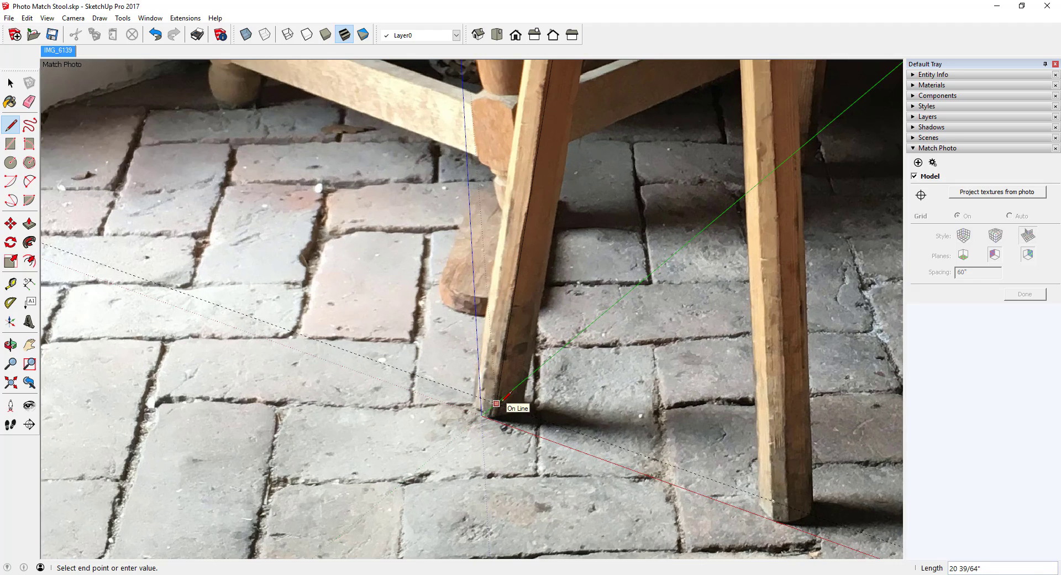
scroll(494, 406, "down", 5)
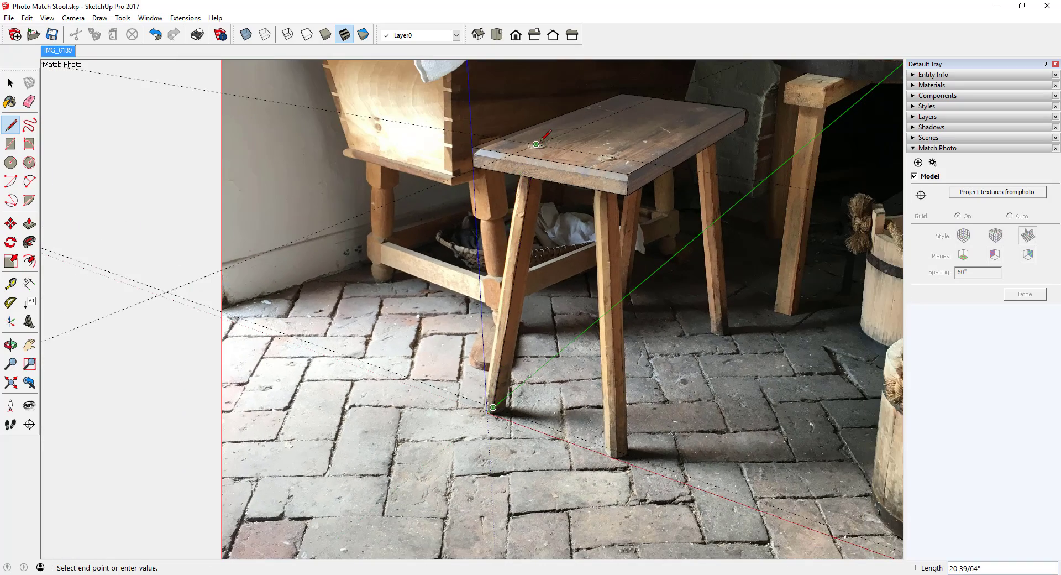
scroll(541, 139, "up", 5)
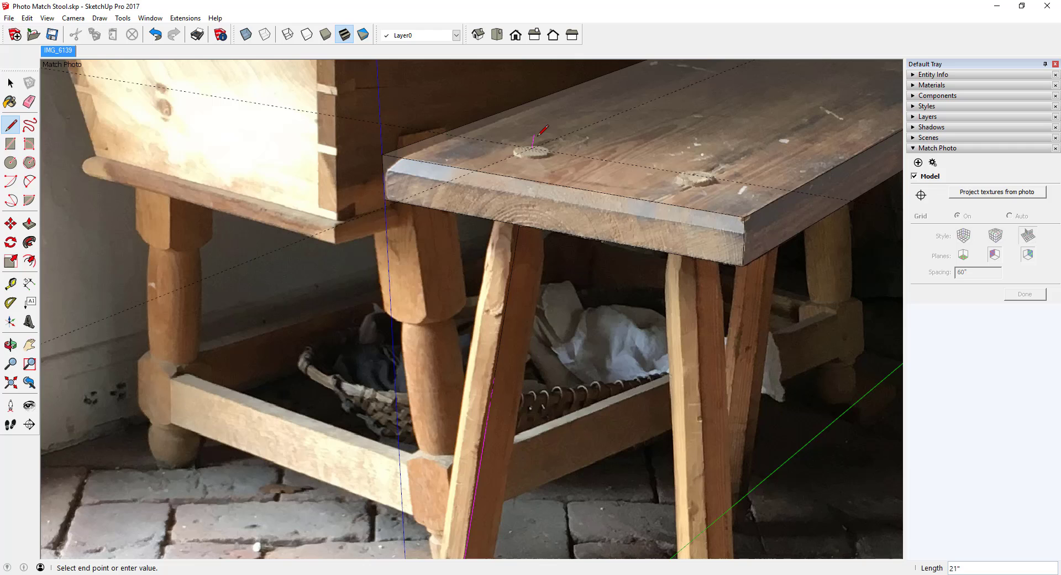
left_click(541, 121)
- End the Line tool and zoom out to see the whole stool in the Match Photo
scroll(532, 147, "down", 1)
scroll(532, 148, "down", 1)
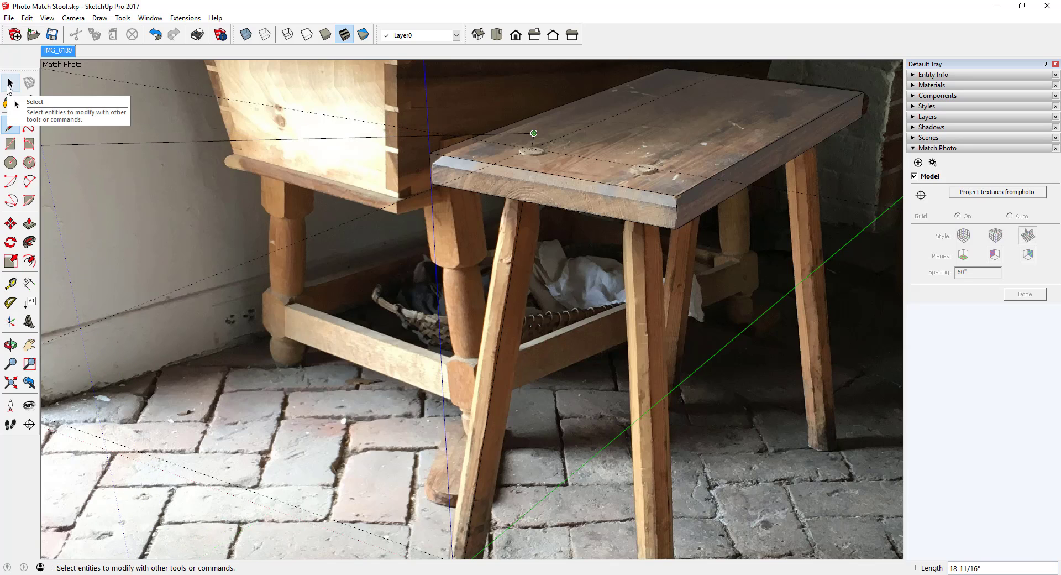
left_click(8, 86)
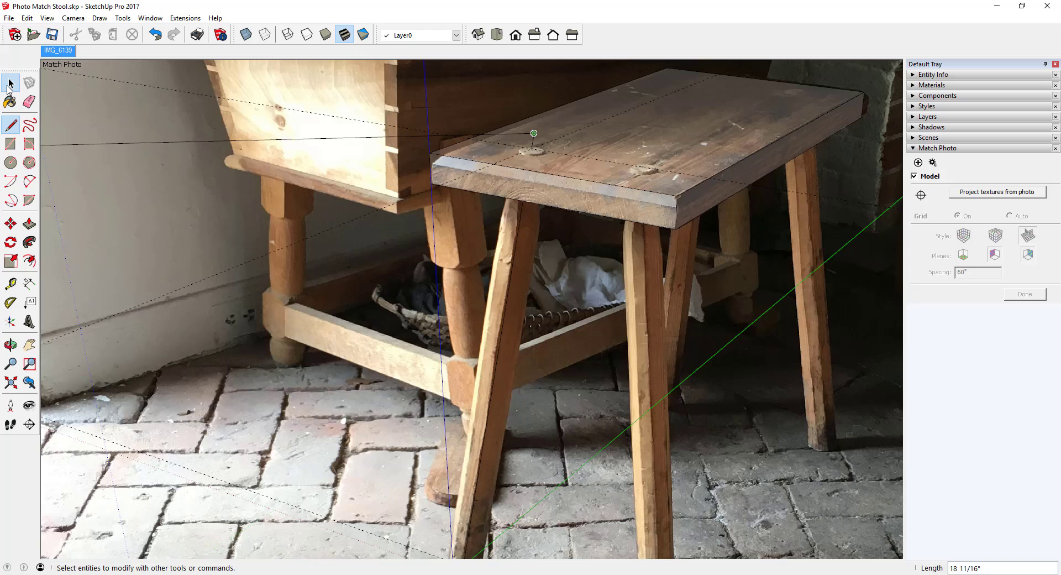
scroll(515, 142, "down", 2)
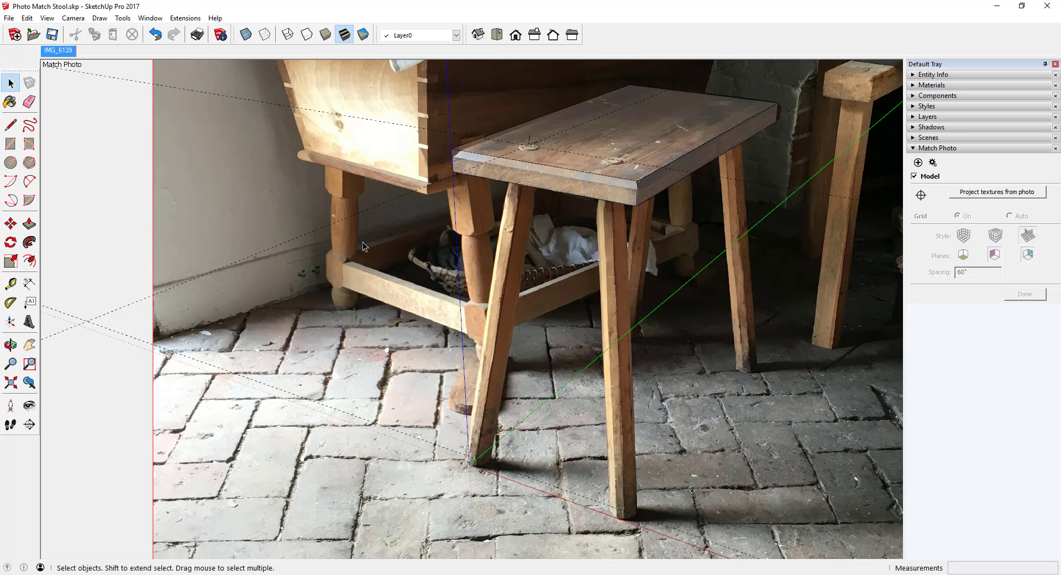
- Orbit out of the Match Photo and jump to a standard side view of the seat slab
middle_click_drag(338, 247, 337, 247)
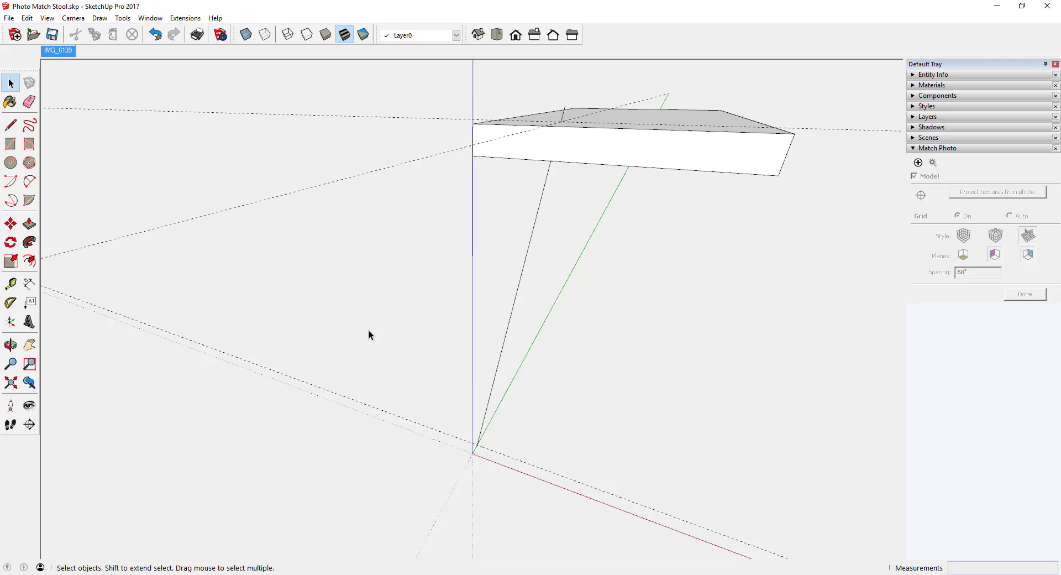
middle_click_drag(472, 442, 517, 374)
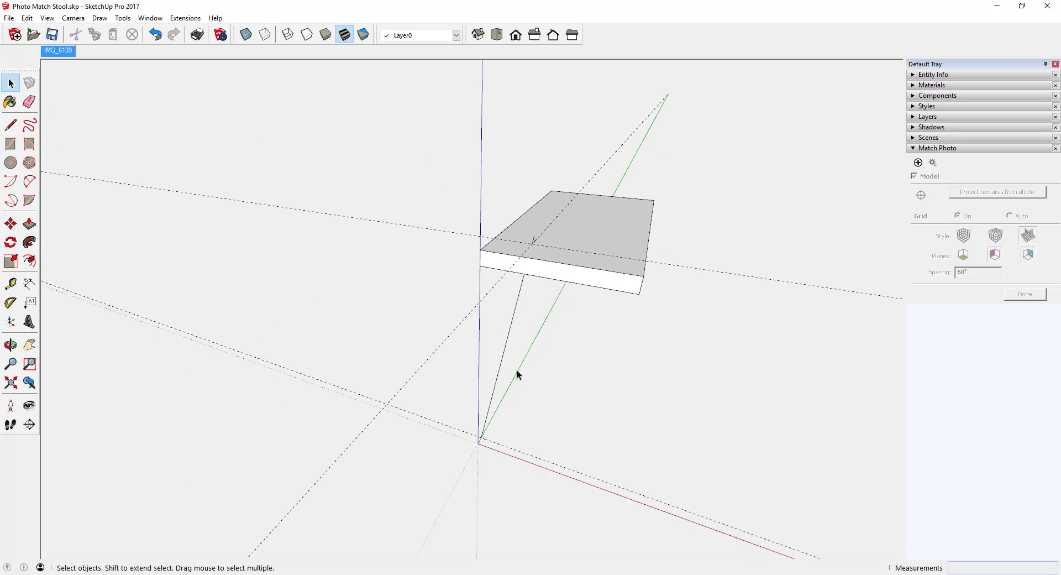
middle_click_drag(540, 267, 504, 255)
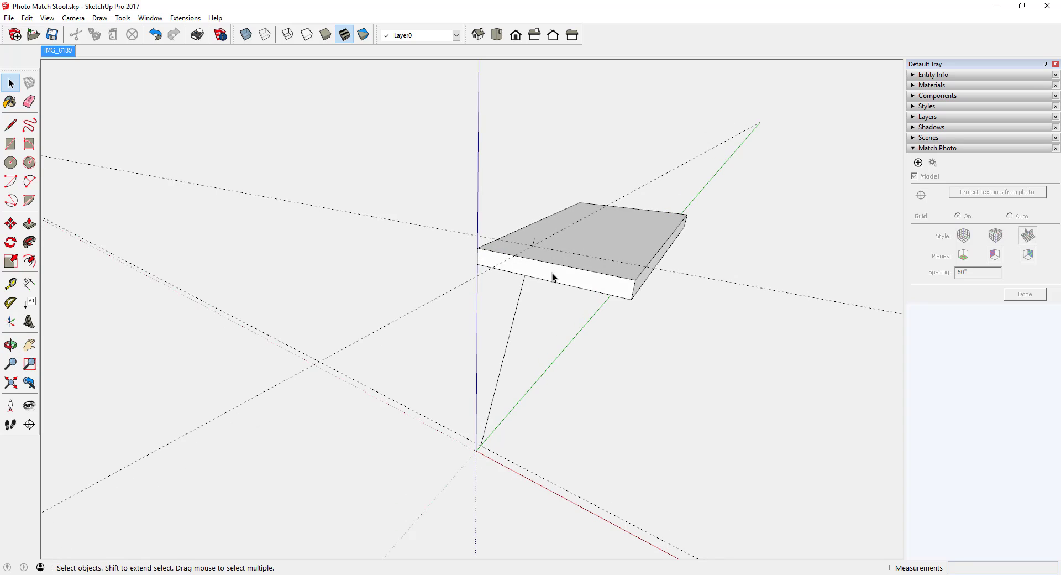
key("Page_Down")
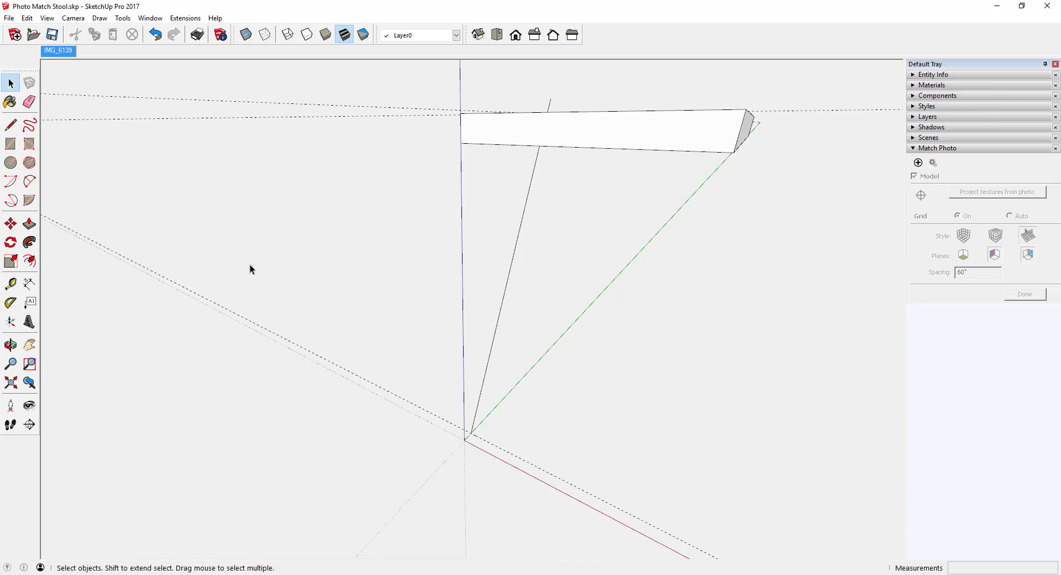
- Trace a narrow triangular leg face from the seat guide's midpoint down to the ground and back to the origin
left_click(11, 126)
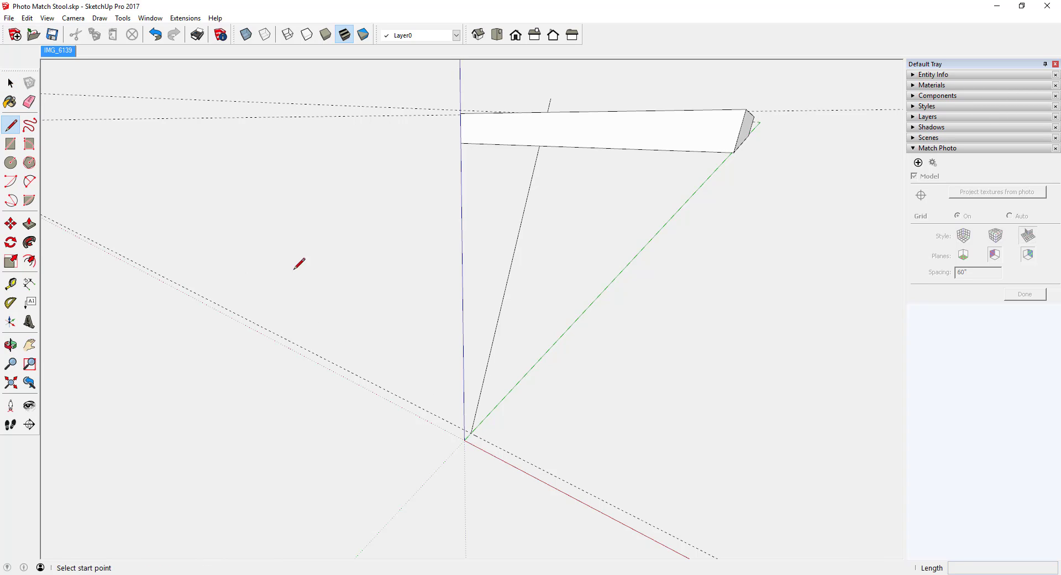
left_click(501, 306)
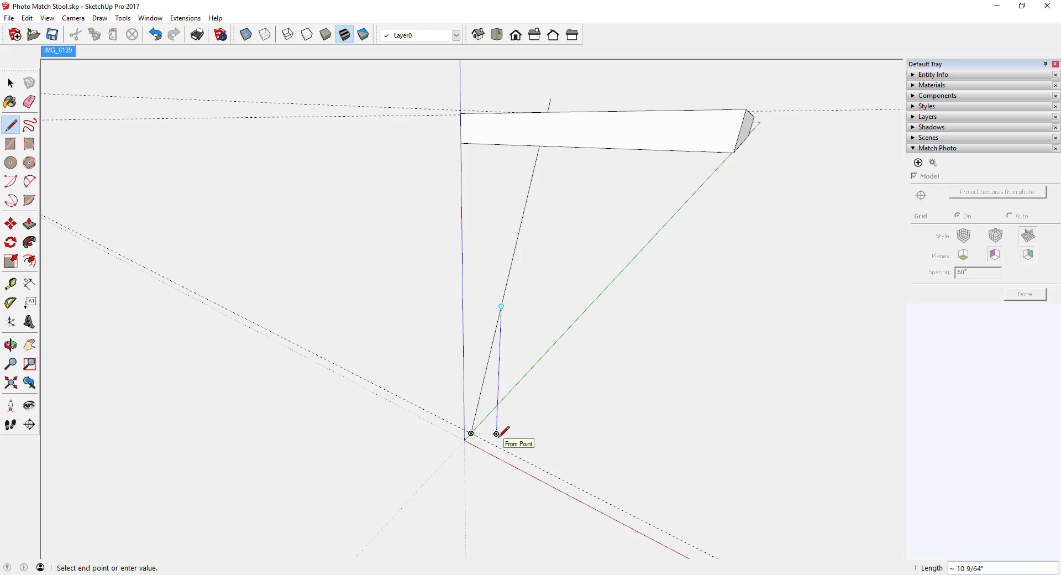
scroll(496, 434, "up", 3)
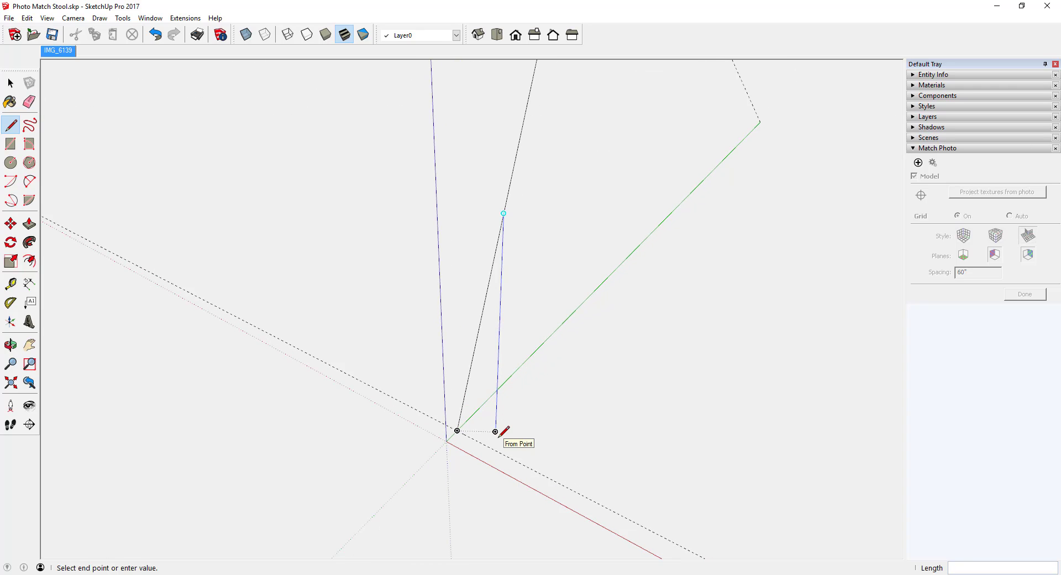
scroll(499, 435, "up", 3)
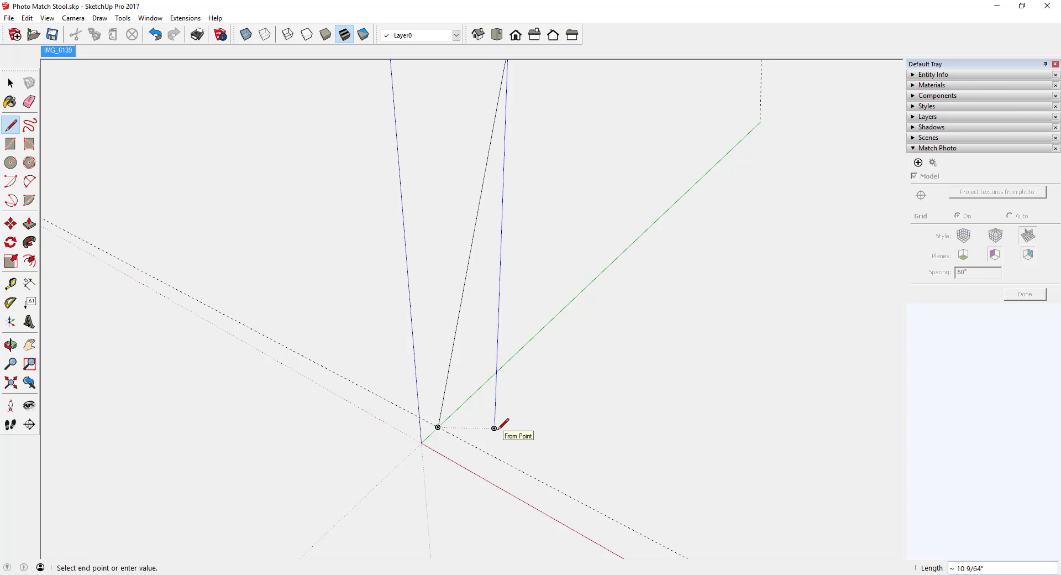
left_click(495, 428)
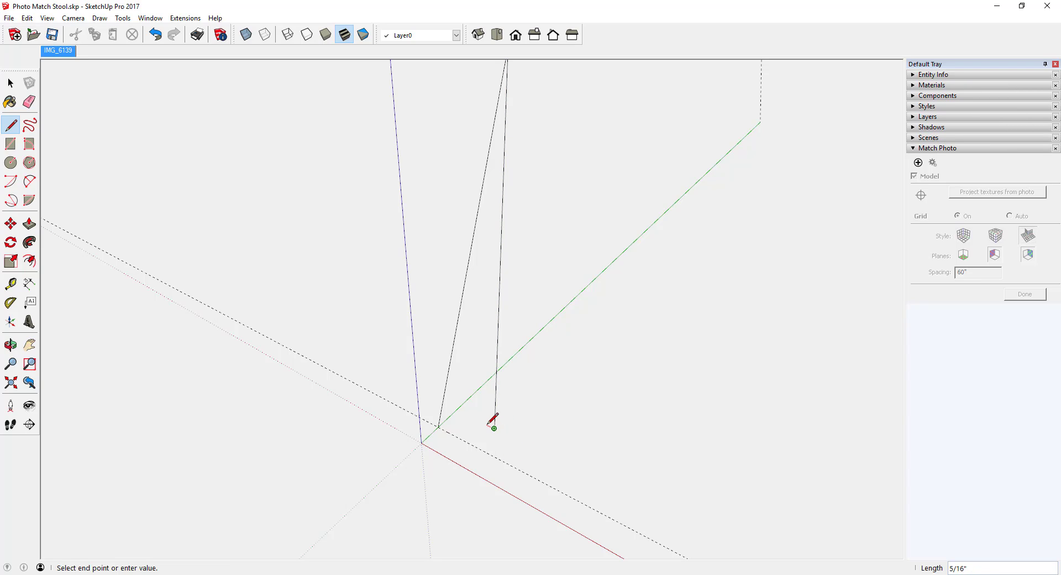
left_click(437, 427)
middle_click_drag(457, 412, 518, 330)
key("l")
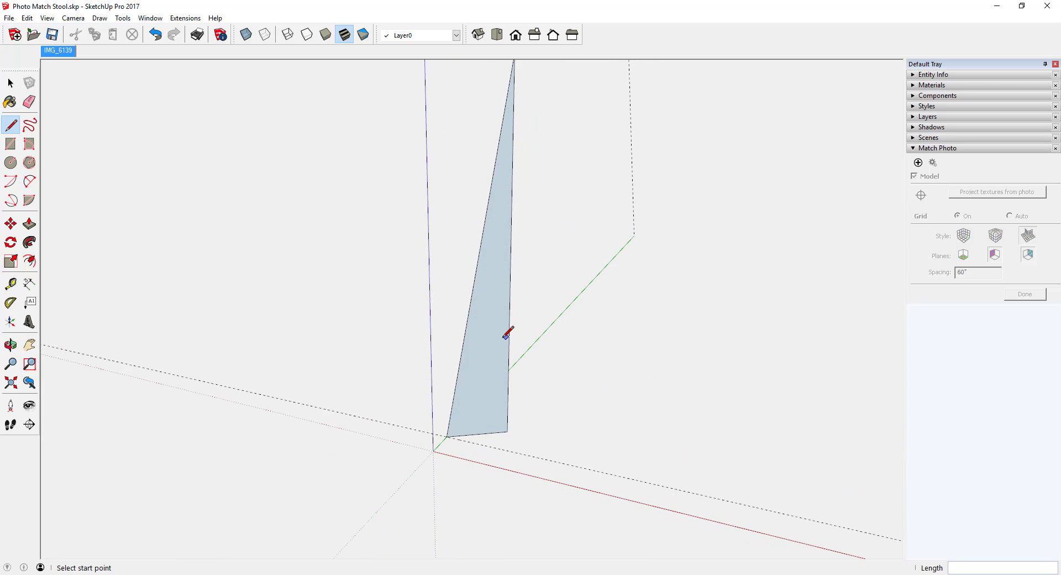
left_click(10, 304)
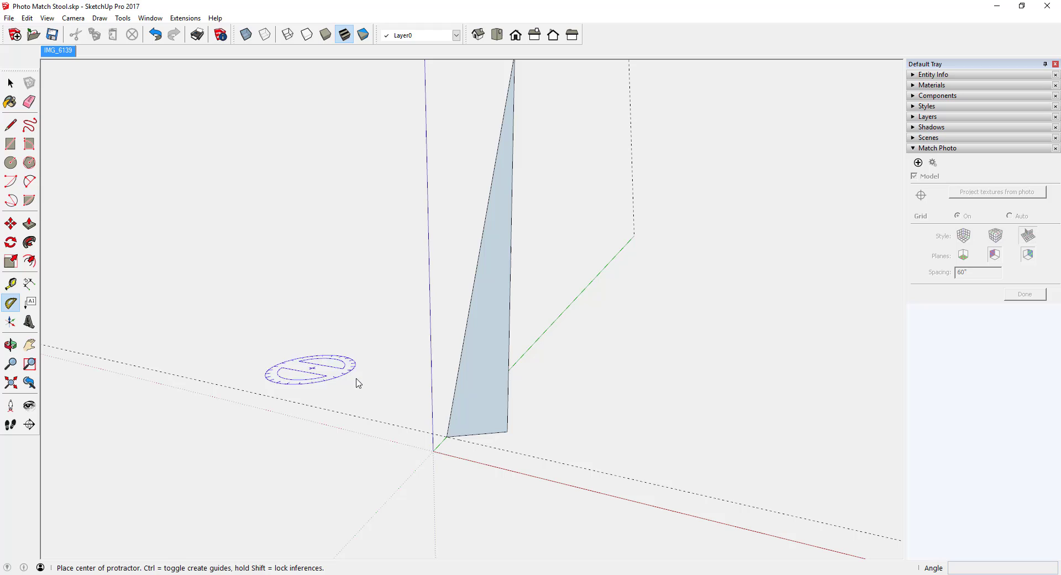
- Place a 90° protractor guide at the leg's bottom corner, square to the leg's long edge
left_click(447, 437)
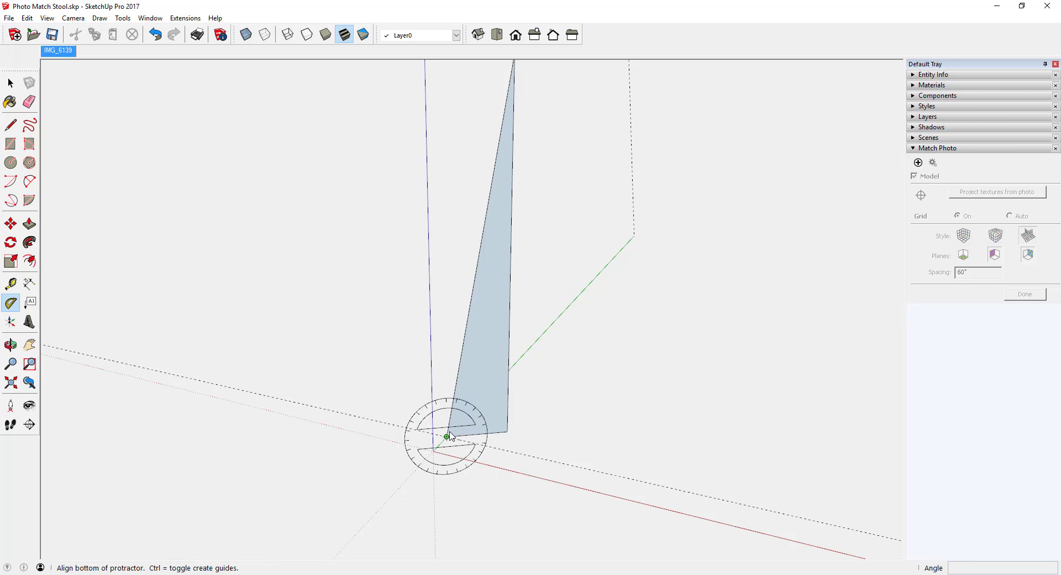
left_click(459, 367)
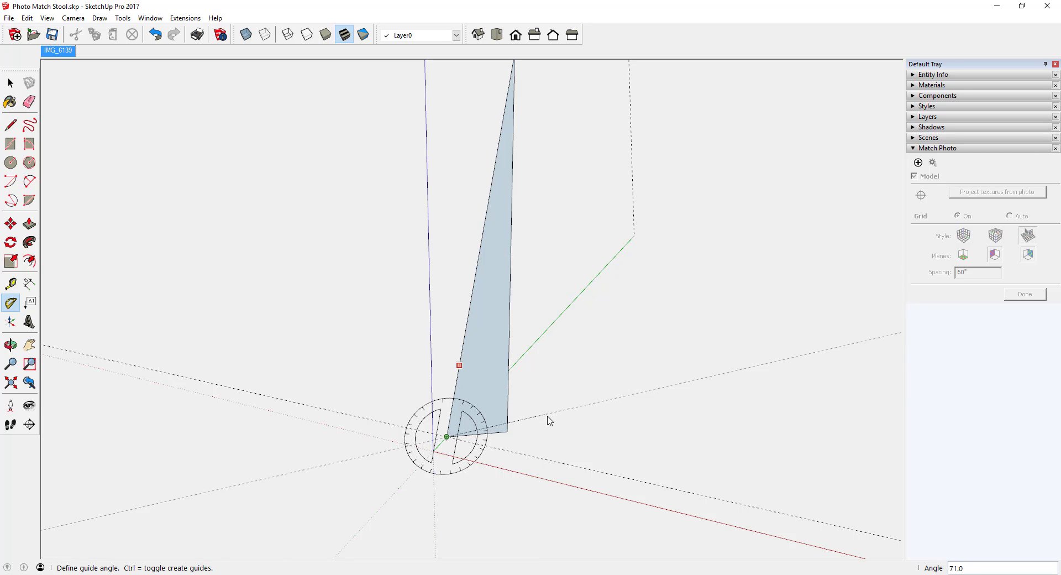
left_click(559, 451)
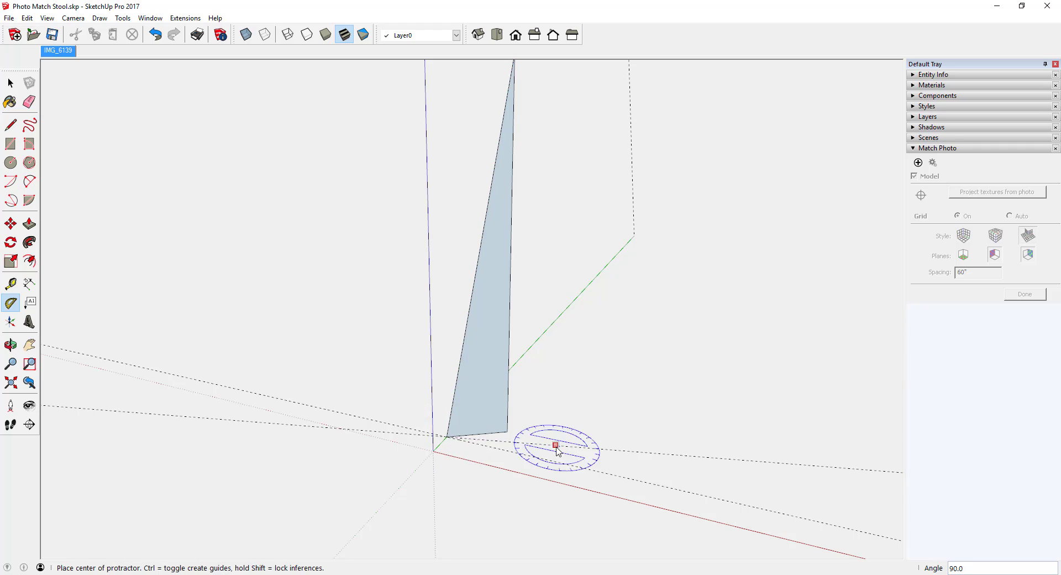
- Add a second triangle along the guide up to the leg's top point and erase the dividing edge
left_click(10, 124)
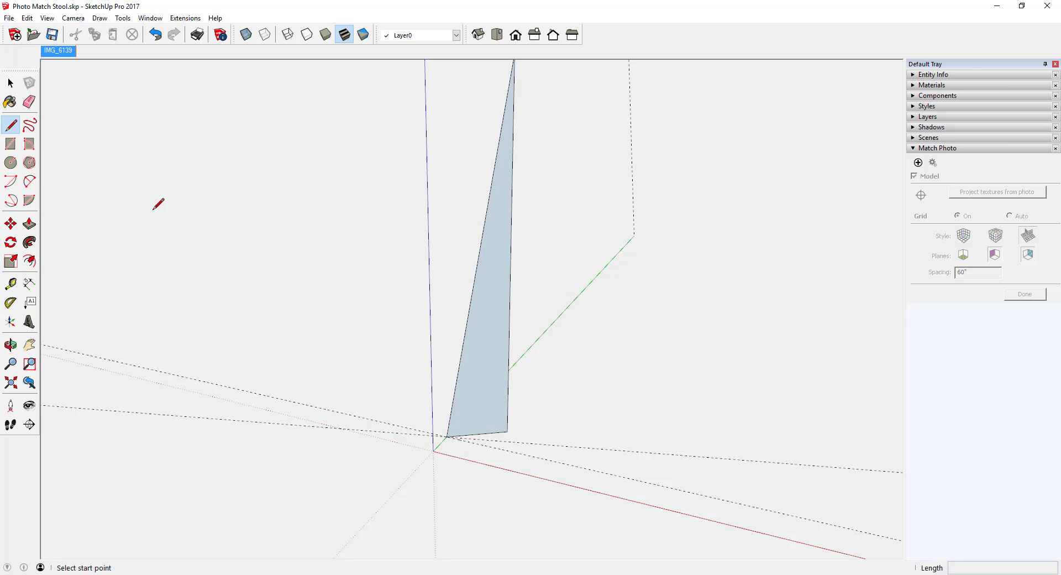
left_click(446, 436)
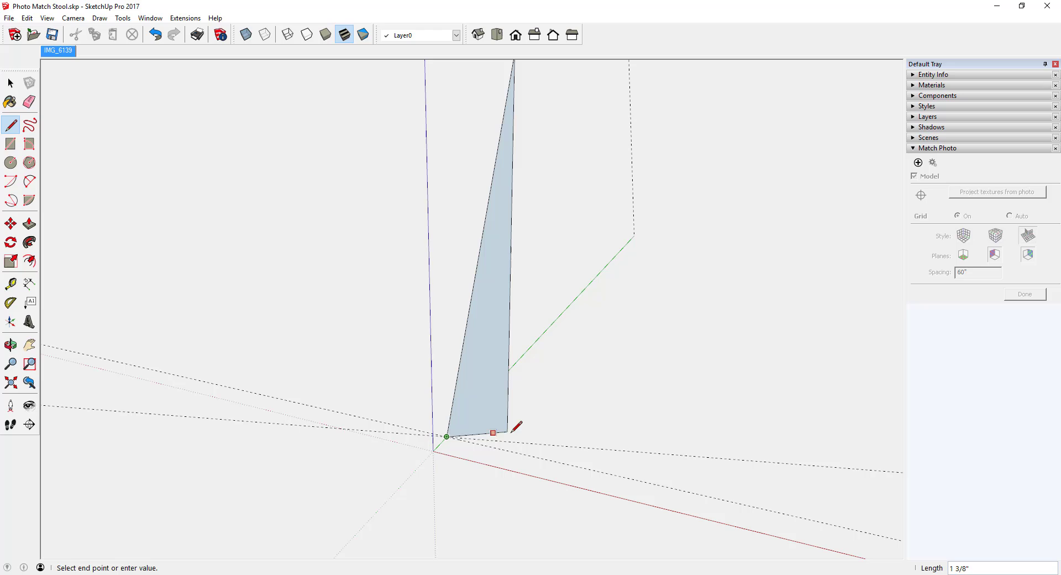
left_click(567, 445)
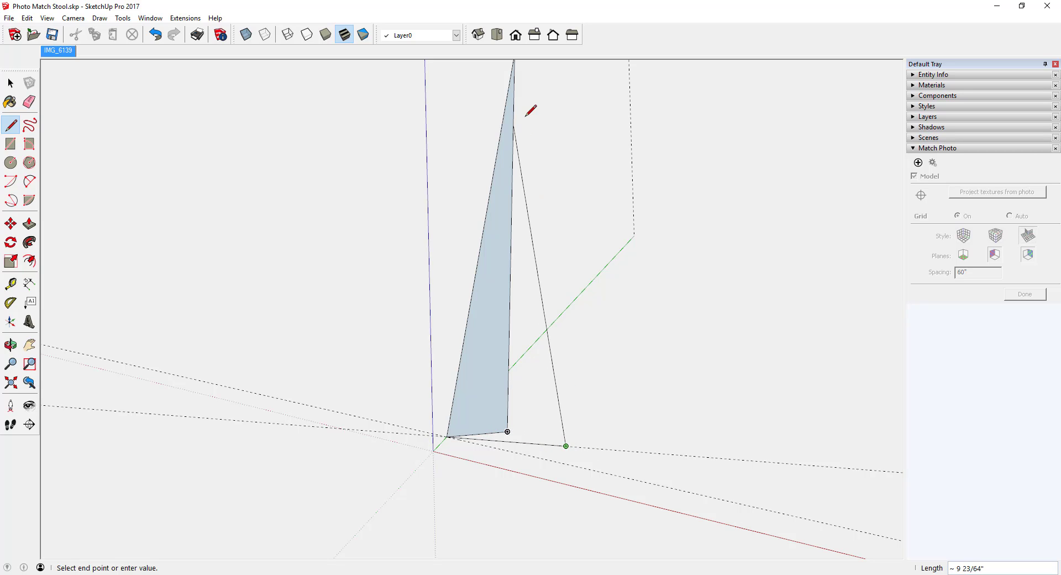
scroll(510, 243, "down", 2)
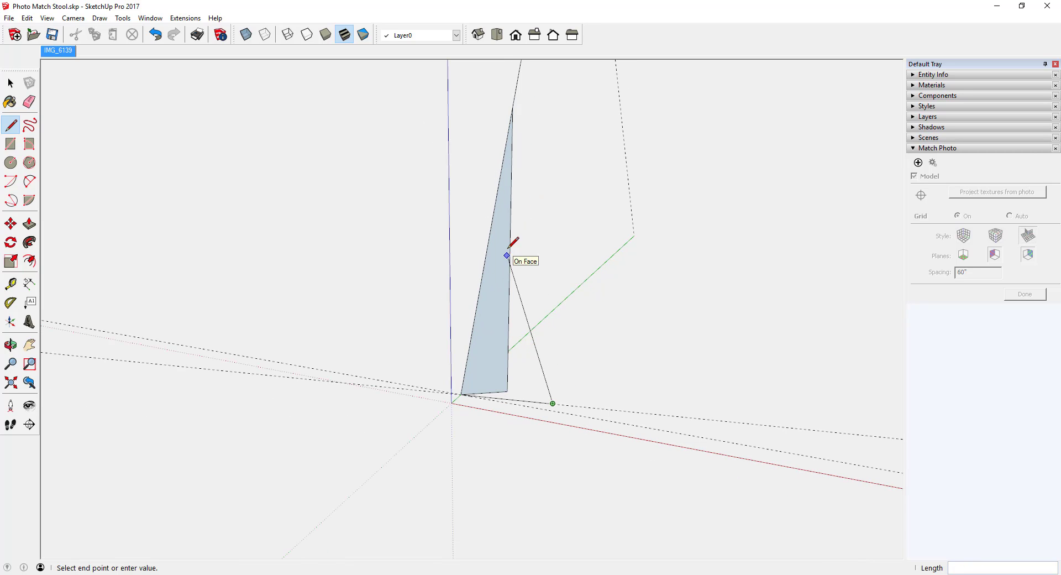
left_click(512, 107)
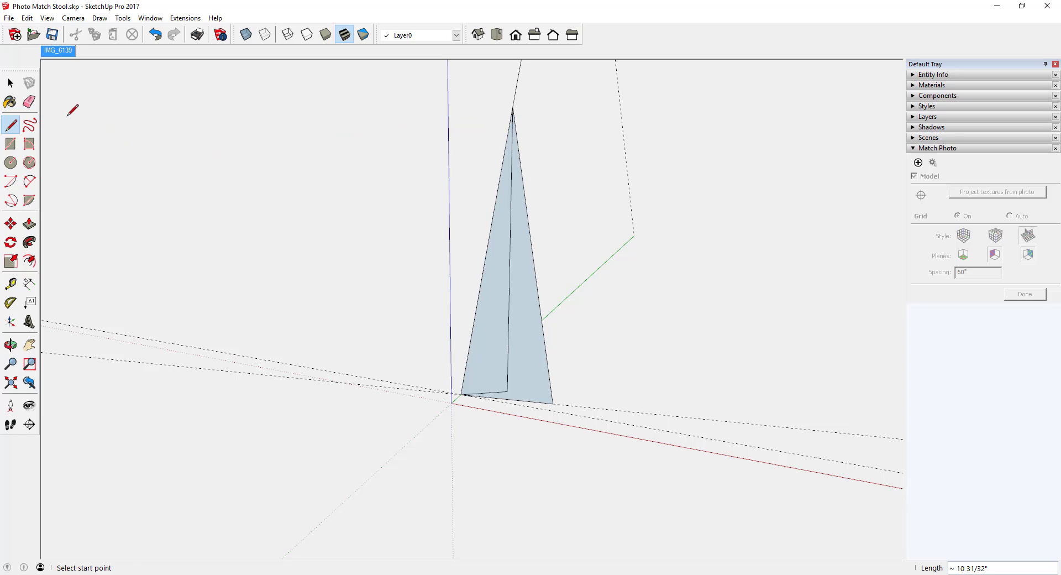
left_click(30, 102)
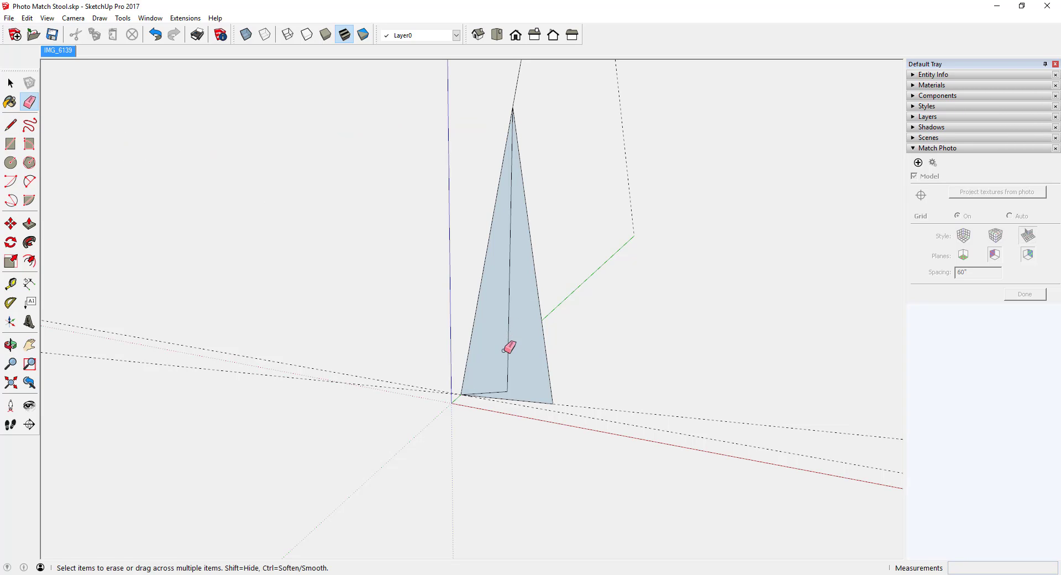
mouse_move(504, 349)
left_mouse_down()
mouse_move(504, 386)
mouse_move(496, 363)
left_mouse_up()
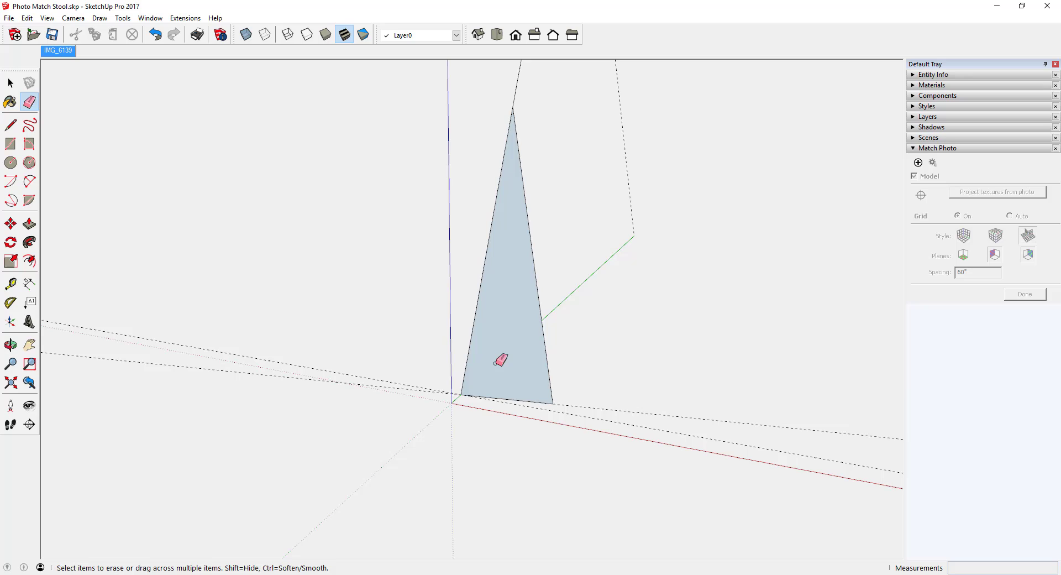
mouse_move(500, 360)
middle_mouse_down()
mouse_move(493, 374)
mouse_move(554, 370)
mouse_move(488, 370)
mouse_move(505, 395)
mouse_move(628, 395)
mouse_move(602, 394)
middle_mouse_up()
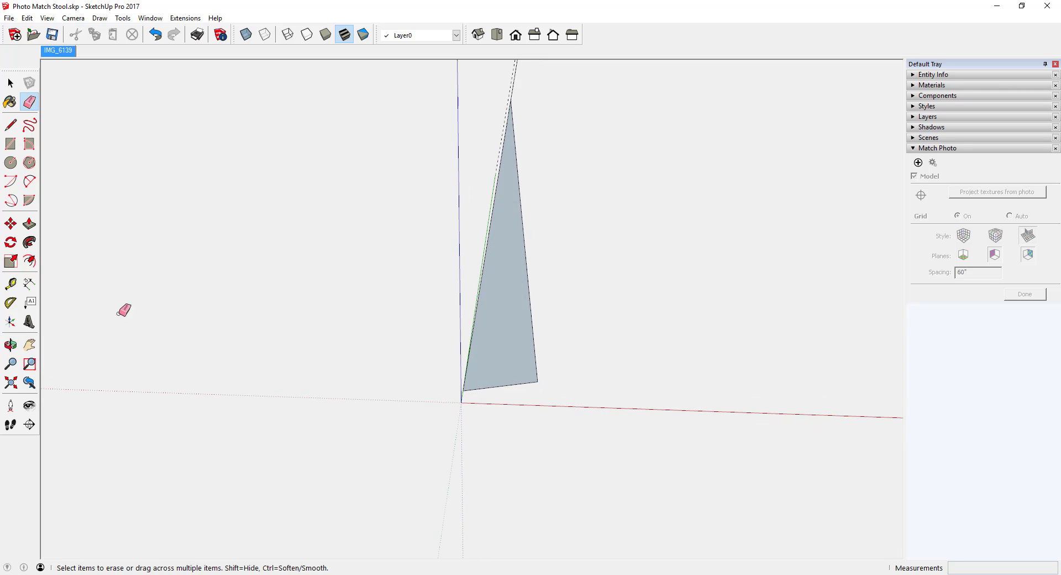
- Close the leg bottom with a small triangular foot face drawn square to the leg profile
left_click(11, 125)
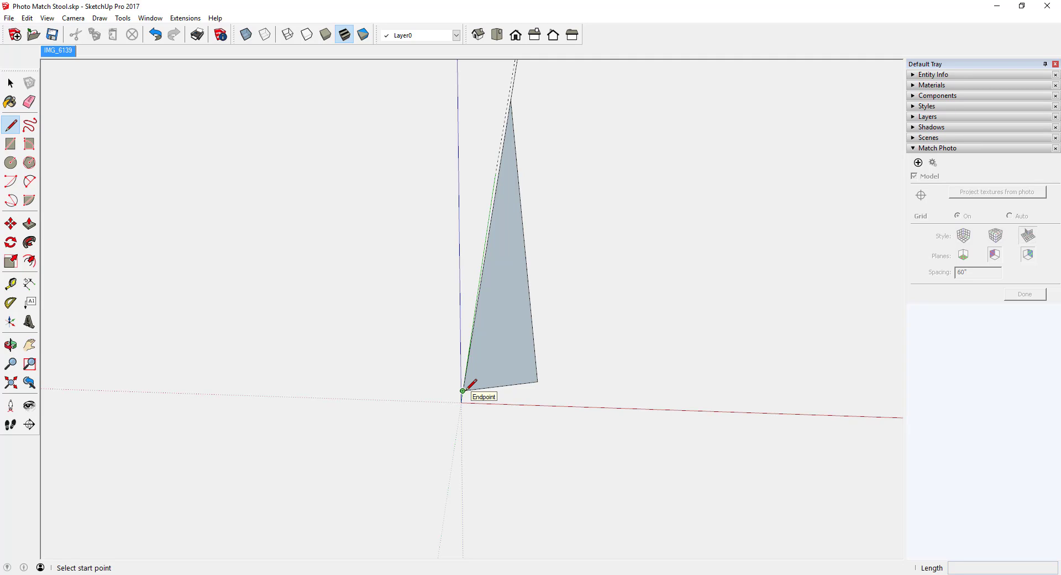
left_click(464, 390)
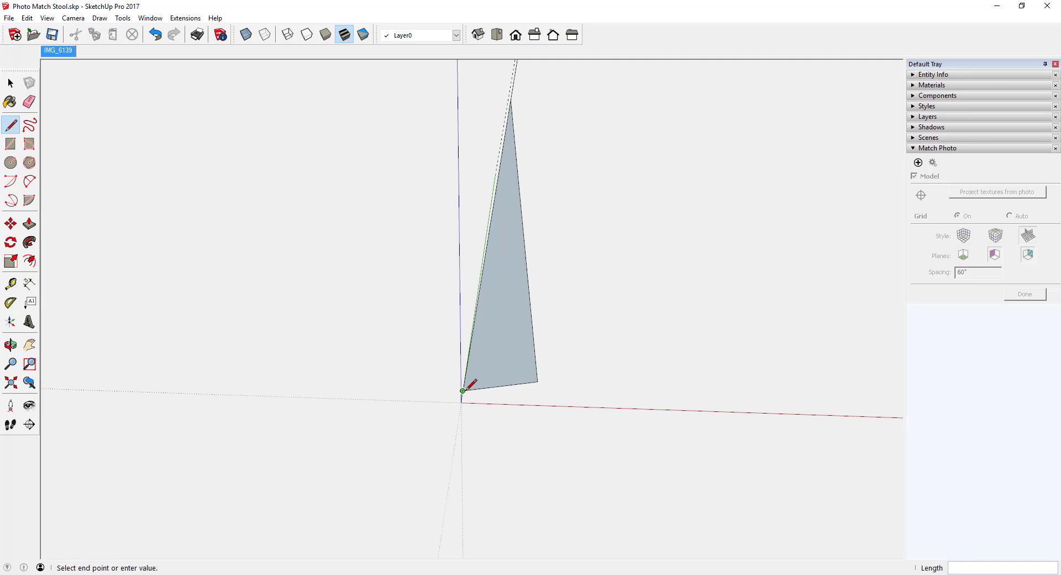
left_click(501, 420)
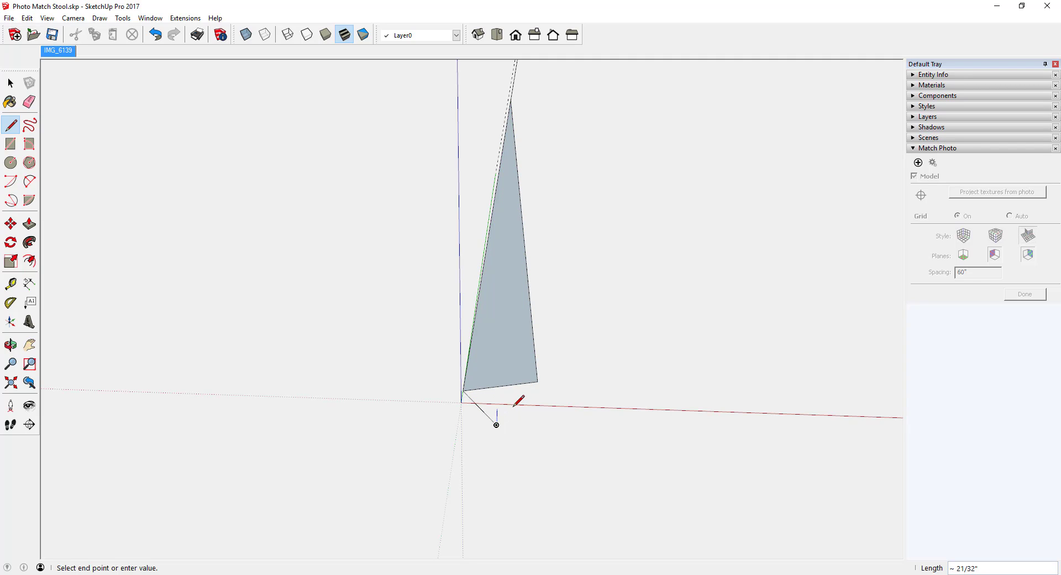
left_click(537, 381)
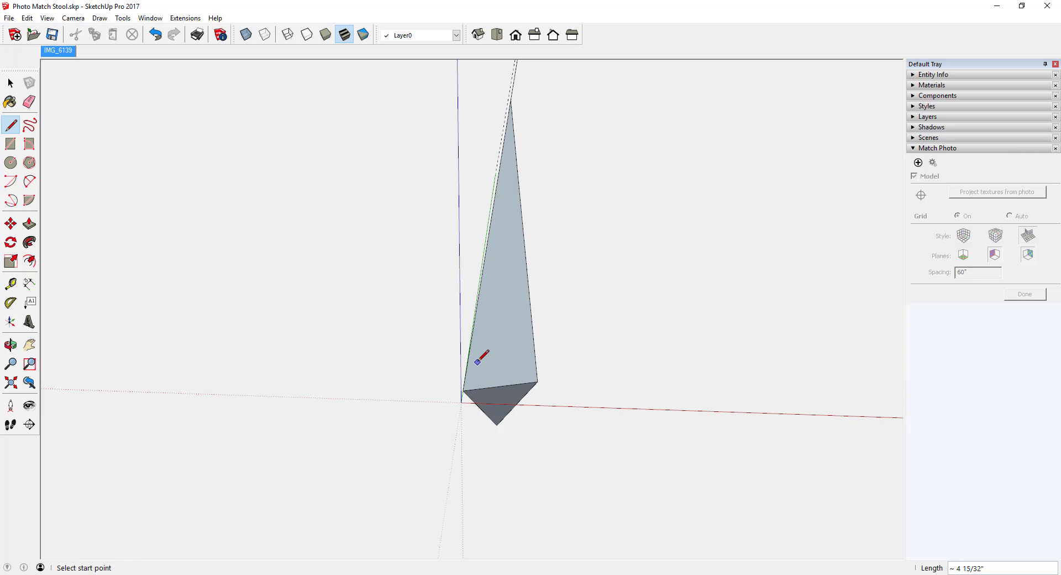
mouse_move(481, 355)
middle_mouse_down()
mouse_move(462, 376)
mouse_move(507, 417)
mouse_move(638, 391)
mouse_move(671, 324)
mouse_move(625, 268)
mouse_move(546, 248)
mouse_move(495, 282)
mouse_move(408, 379)
middle_mouse_up()
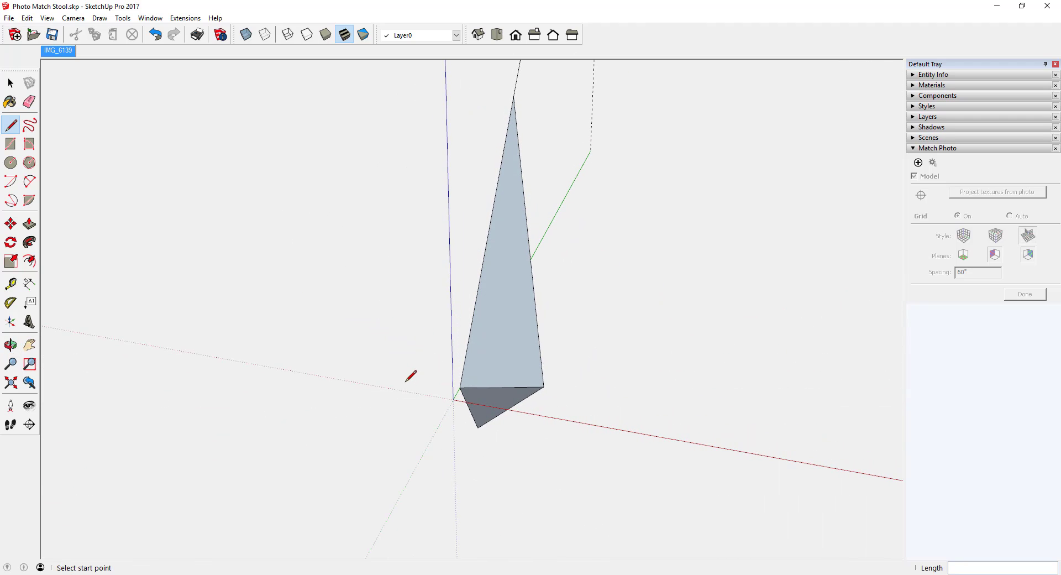
- Draw a small 13/16"-radius polygon on the foot face's plane, centred at the leg's corner
left_click(29, 163)
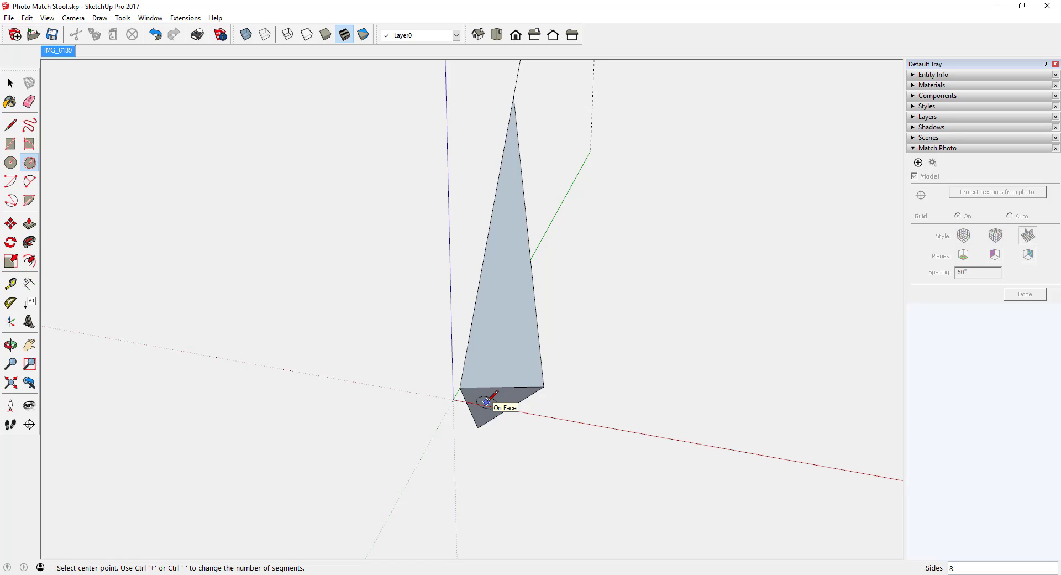
key("shift")
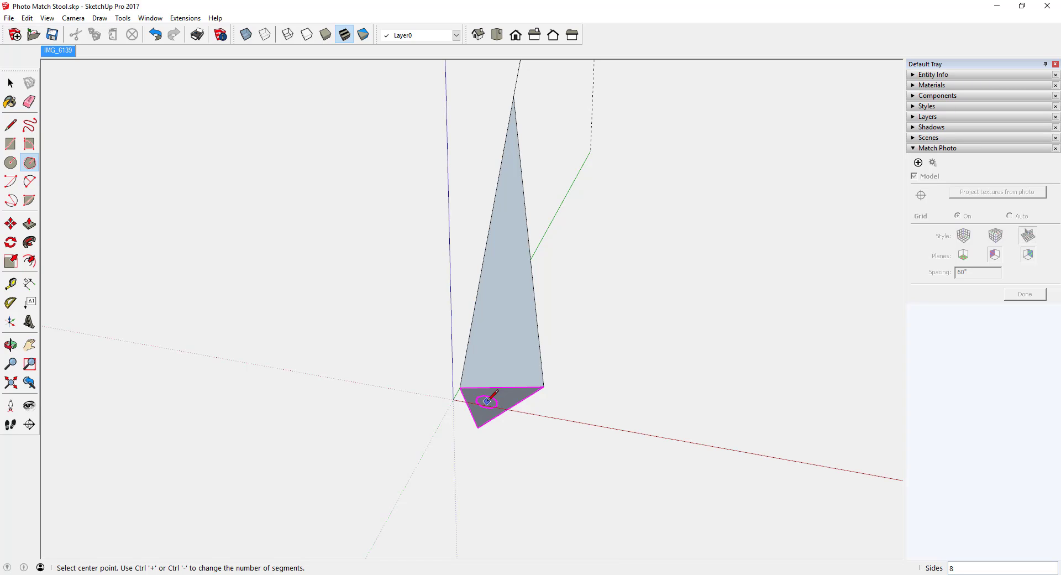
left_click(460, 387)
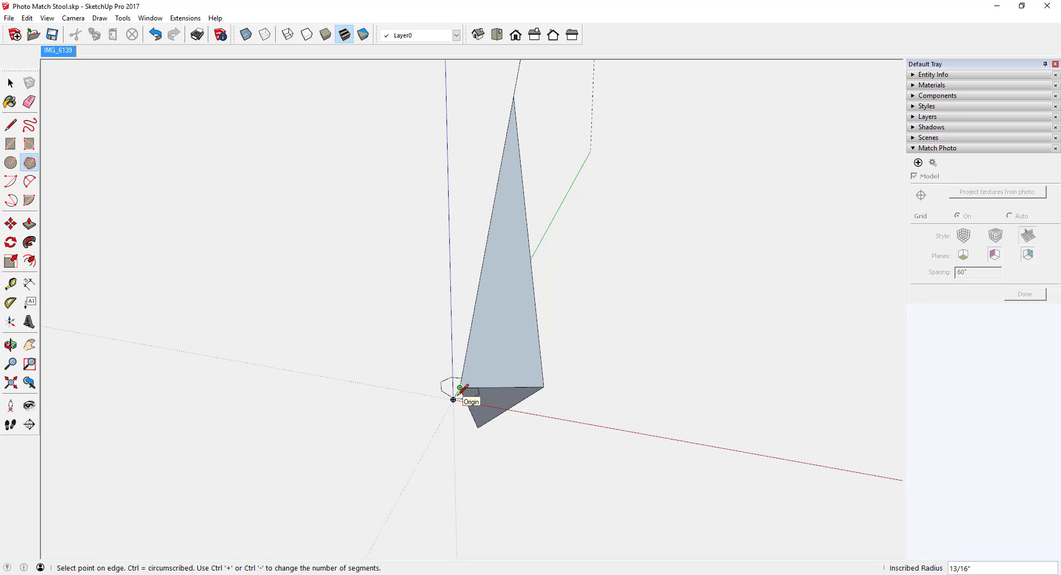
left_click(455, 396)
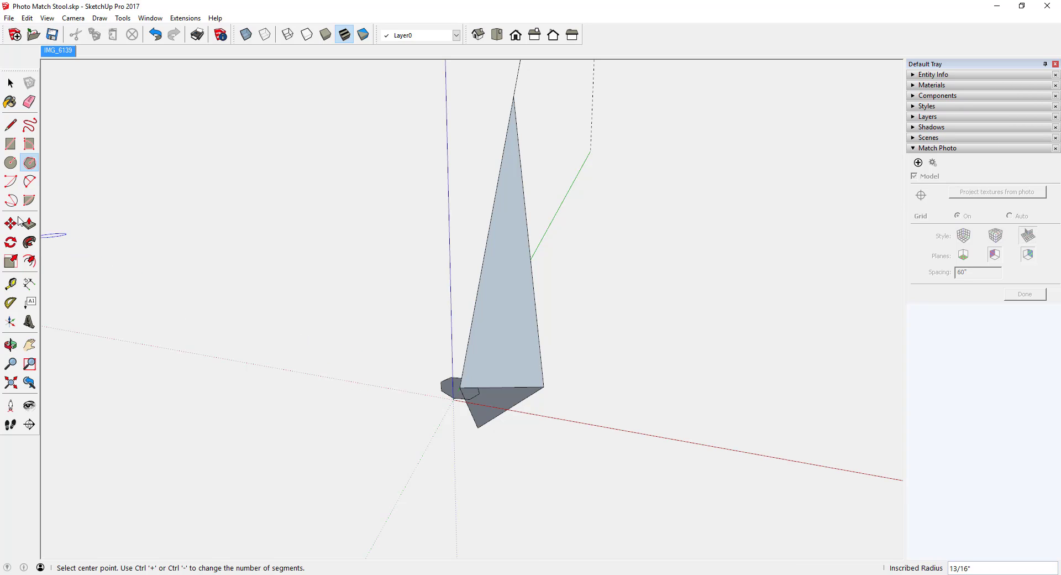
- Undo the last action and erase the stray triangle below the hexagon
key("ctrl+z")
key("e")
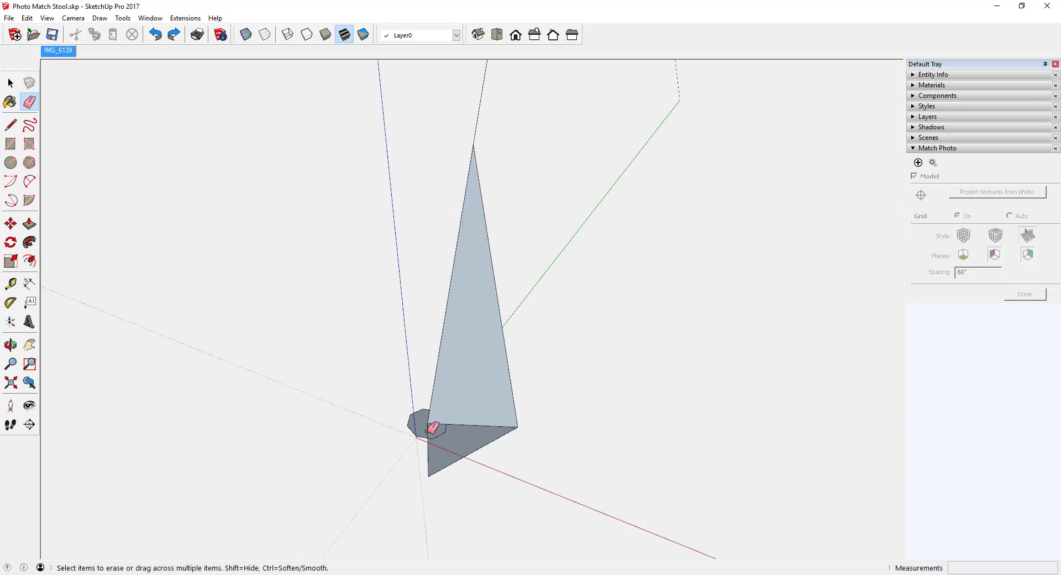
mouse_move(433, 427)
left_mouse_down()
mouse_move(467, 434)
mouse_move(455, 463)
mouse_move(425, 469)
mouse_move(443, 453)
left_mouse_up()
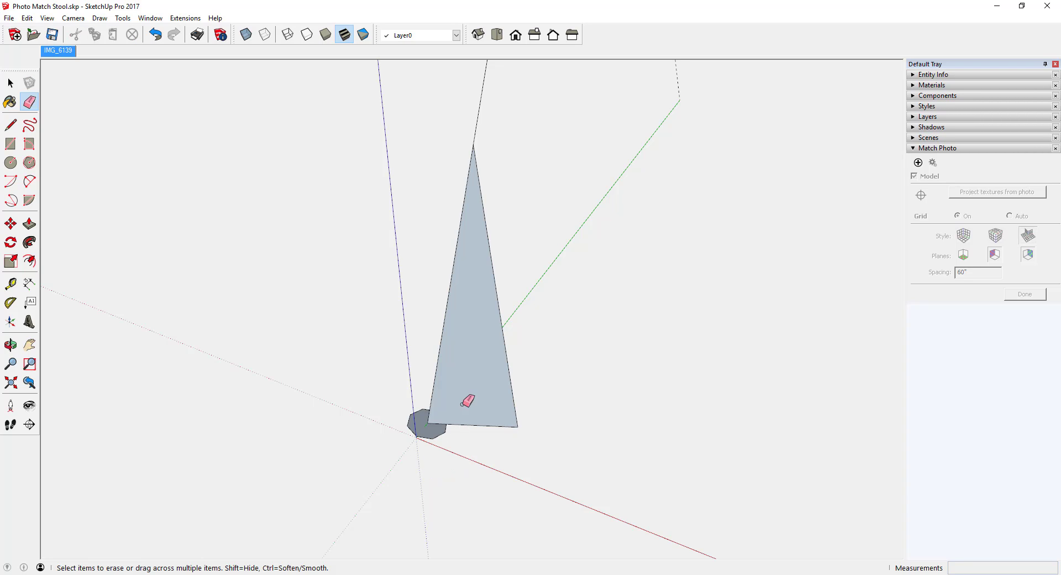
scroll(467, 400, "down", 1)
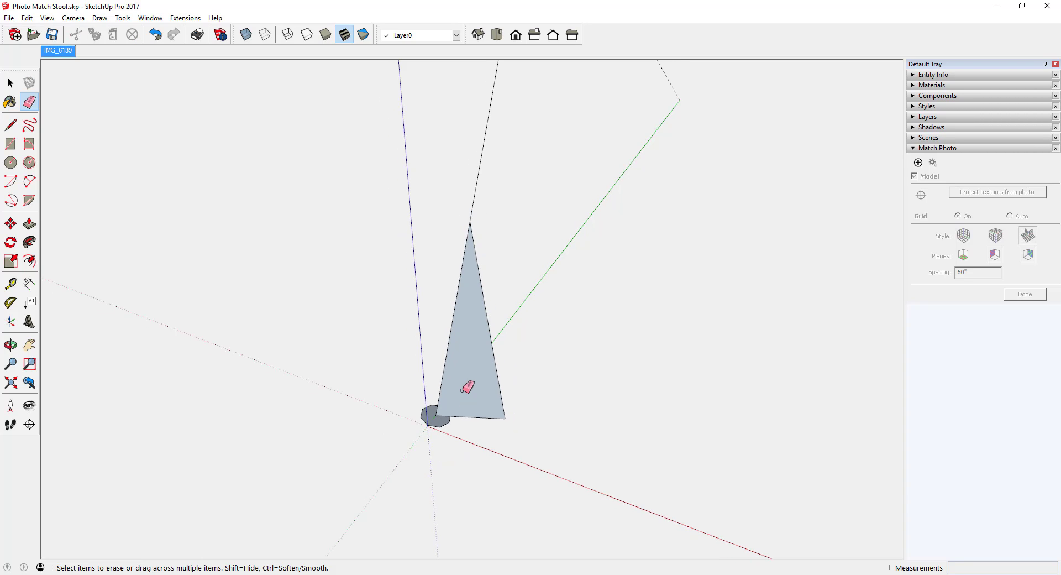
- Push/pull the hexagon up 20 15/16" into a slender leg reaching through the seat
left_click(28, 225)
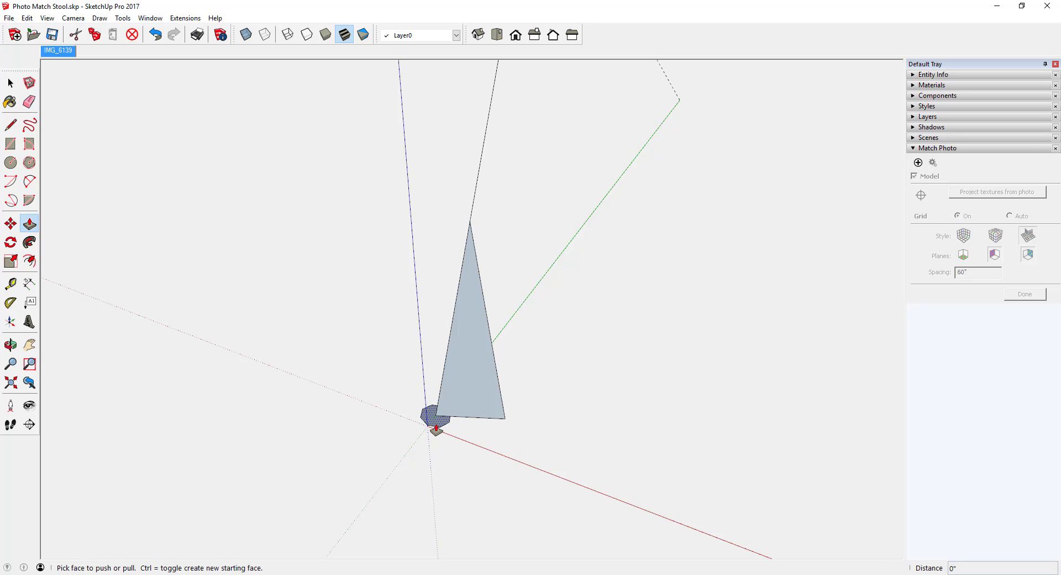
left_click_drag(436, 428, 473, 235)
scroll(444, 407, "down", 1)
scroll(473, 235, "up", 4)
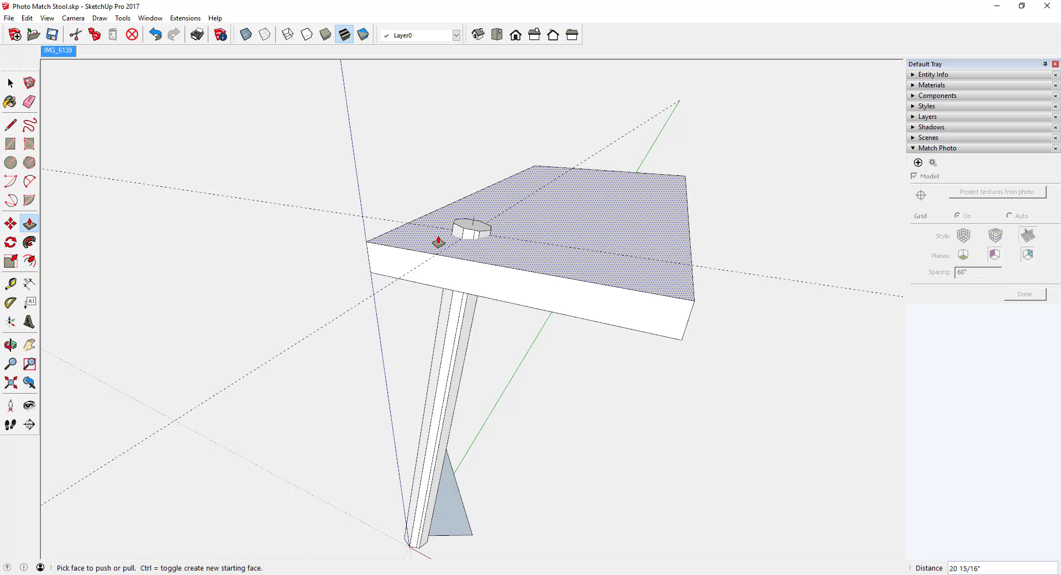
scroll(437, 238, "down", 1)
middle_click_drag(488, 247, 416, 256)
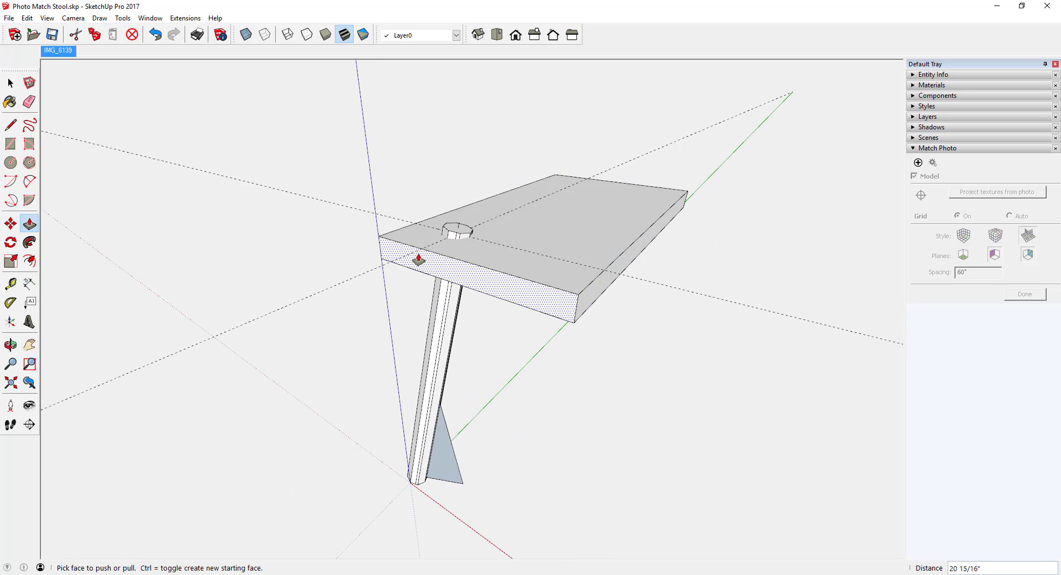
left_click(30, 101)
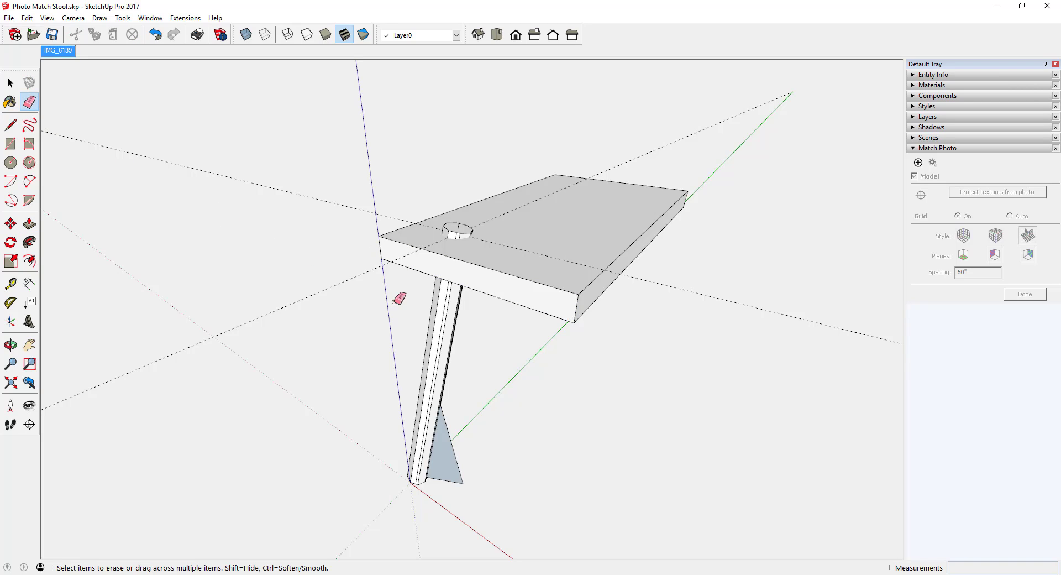
- Erase the stray leg edge, the two dashed guide lines and the triangle fin beside the leg
left_click(447, 290)
mouse_move(334, 209)
left_mouse_down()
mouse_move(337, 288)
mouse_move(378, 272)
left_mouse_up()
mouse_move(429, 250)
middle_mouse_down()
mouse_move(197, 231)
mouse_move(184, 206)
middle_mouse_up()
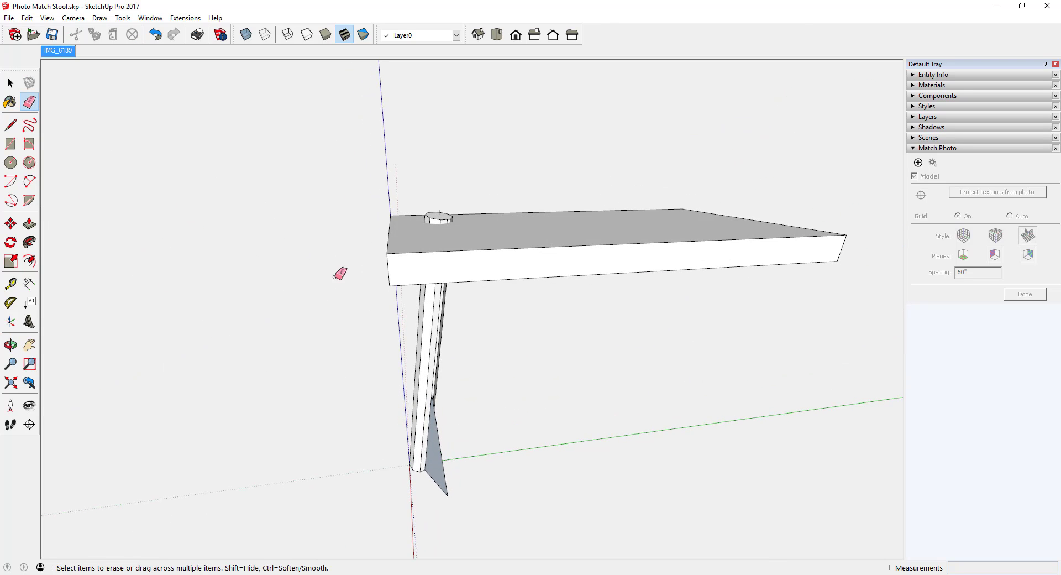
mouse_move(439, 302)
left_mouse_down()
mouse_move(457, 436)
mouse_move(441, 502)
mouse_move(433, 434)
left_mouse_up()
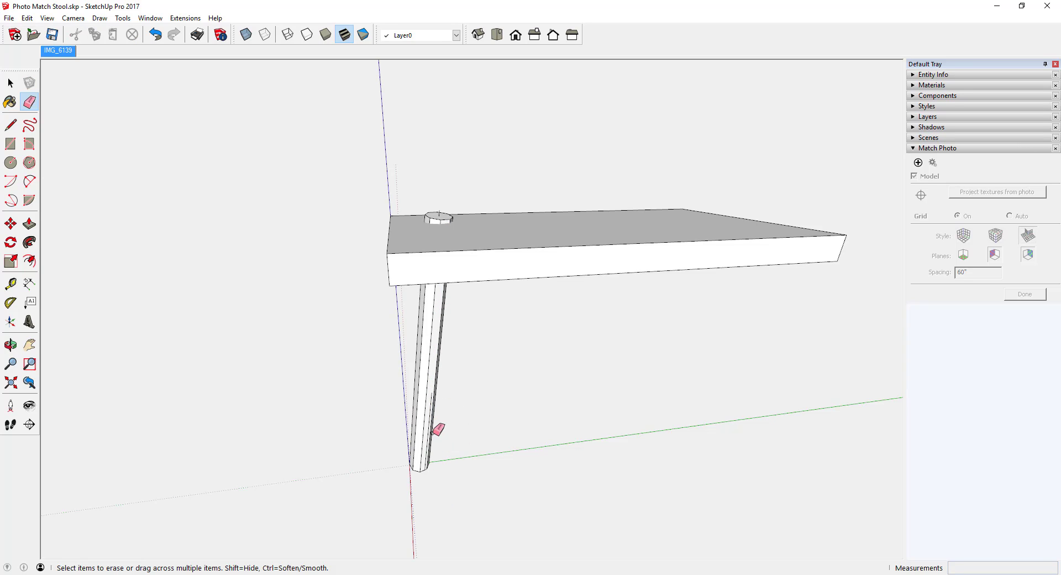
scroll(438, 427, "up", 3)
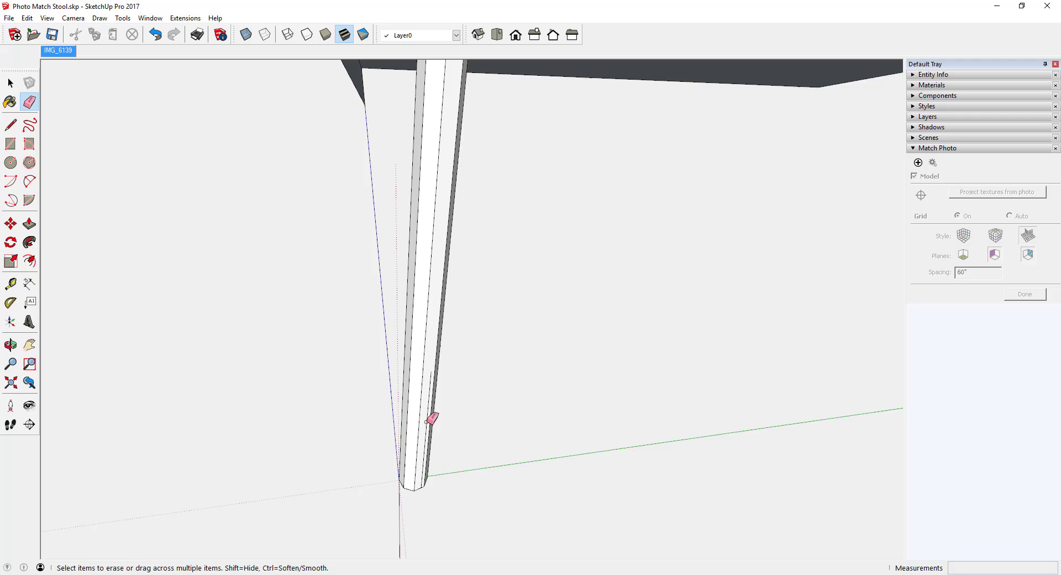
scroll(422, 372, "down", 4)
middle_click(425, 331)
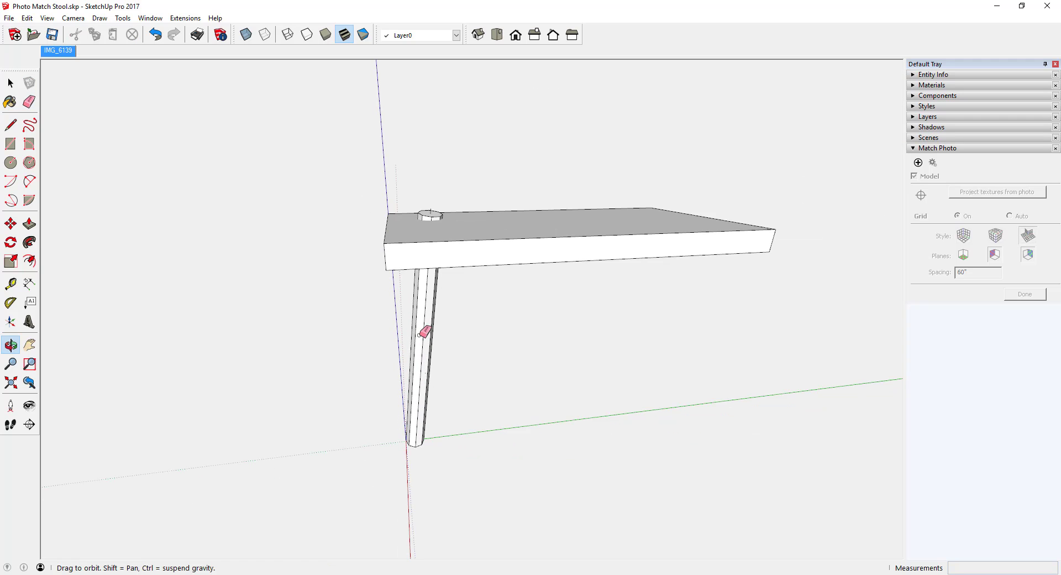
mouse_move(425, 332)
middle_mouse_down()
mouse_move(429, 357)
mouse_move(552, 383)
mouse_move(775, 384)
mouse_move(768, 398)
middle_mouse_up()
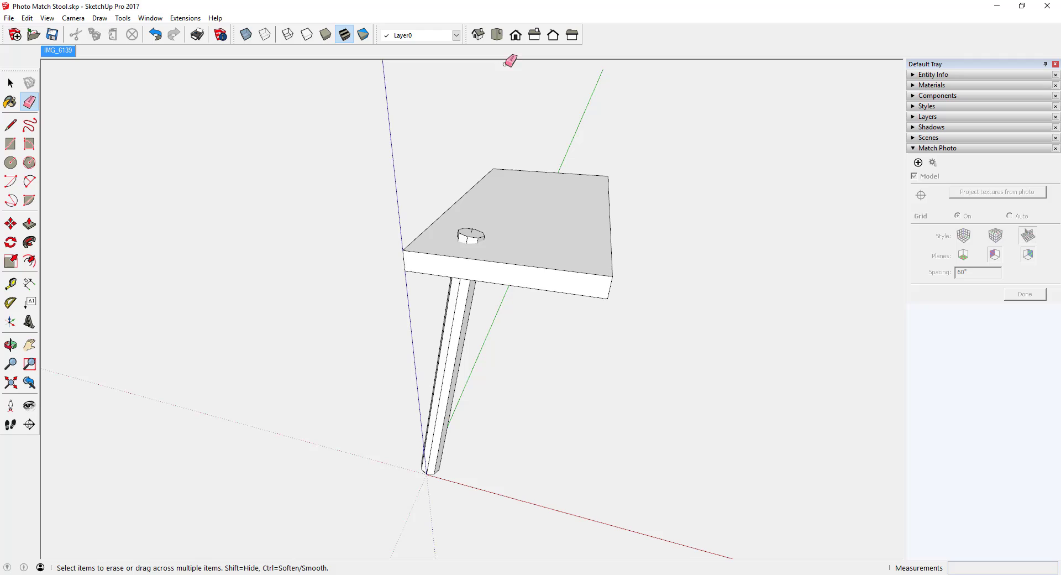
scroll(491, 173, "down", 1)
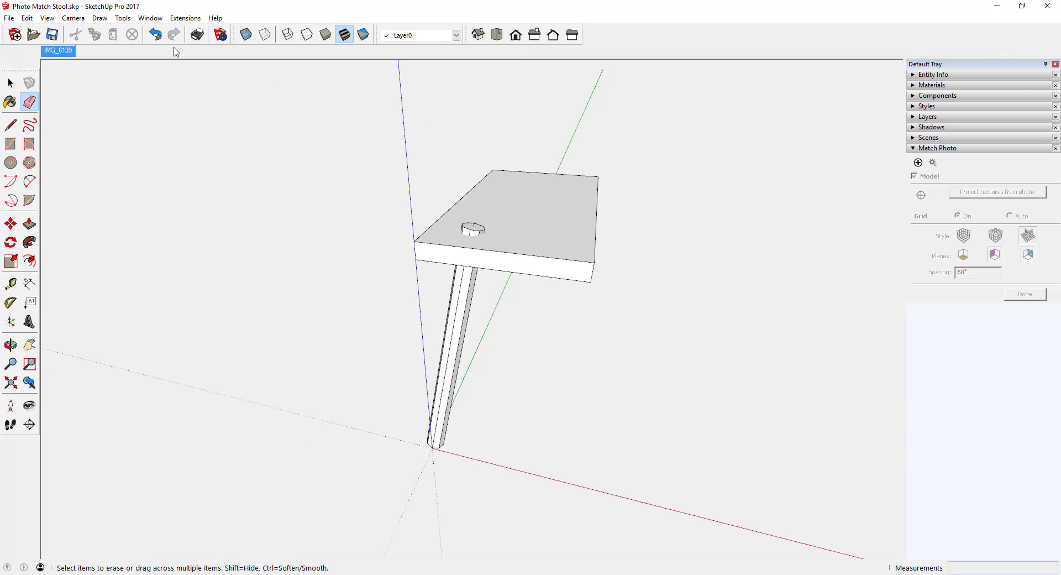
- Set the camera's Field of View to a 75 mm focal length
left_click(72, 18)
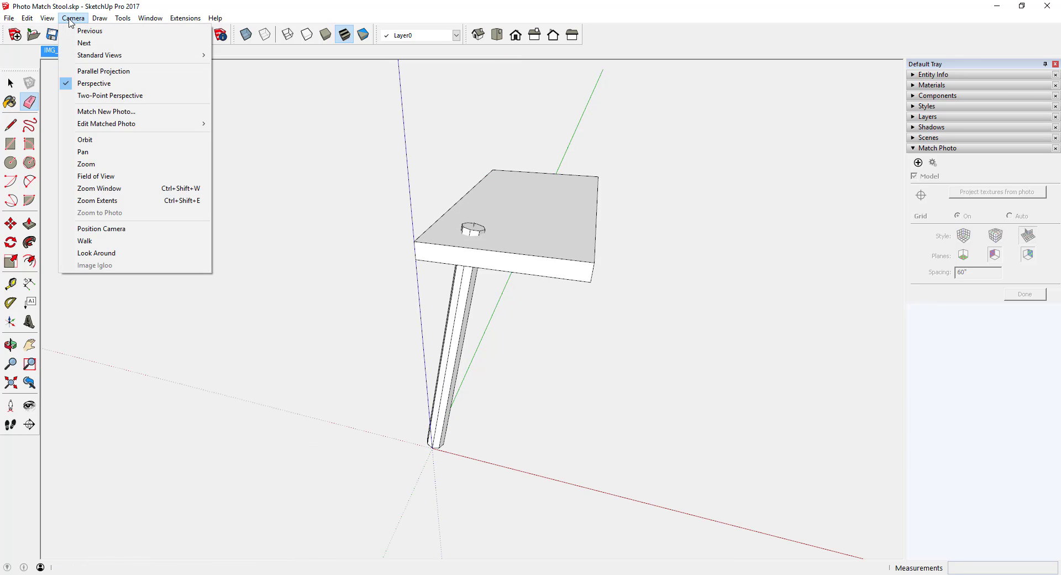
left_click(111, 179)
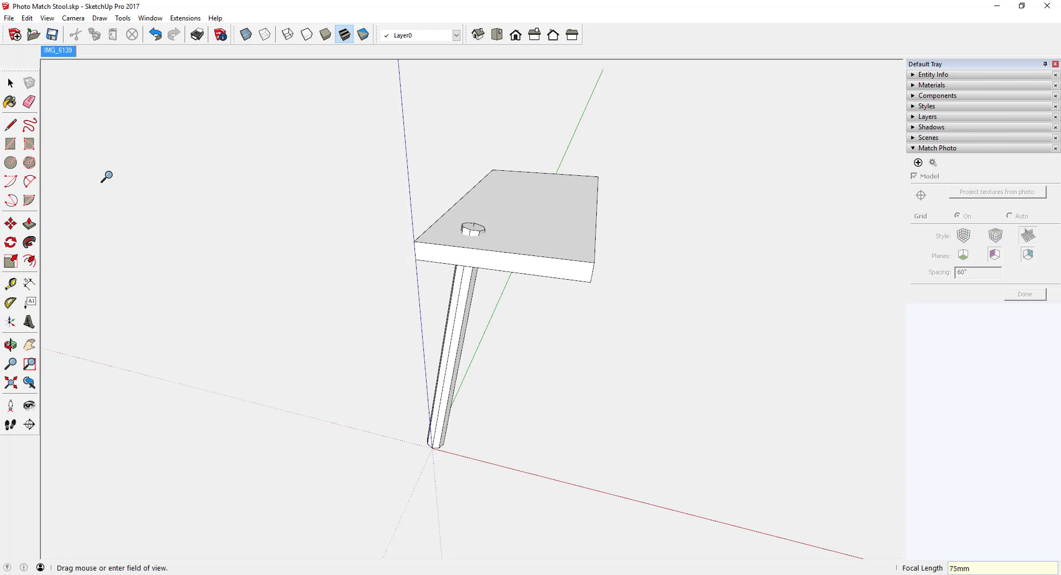
key("Return")
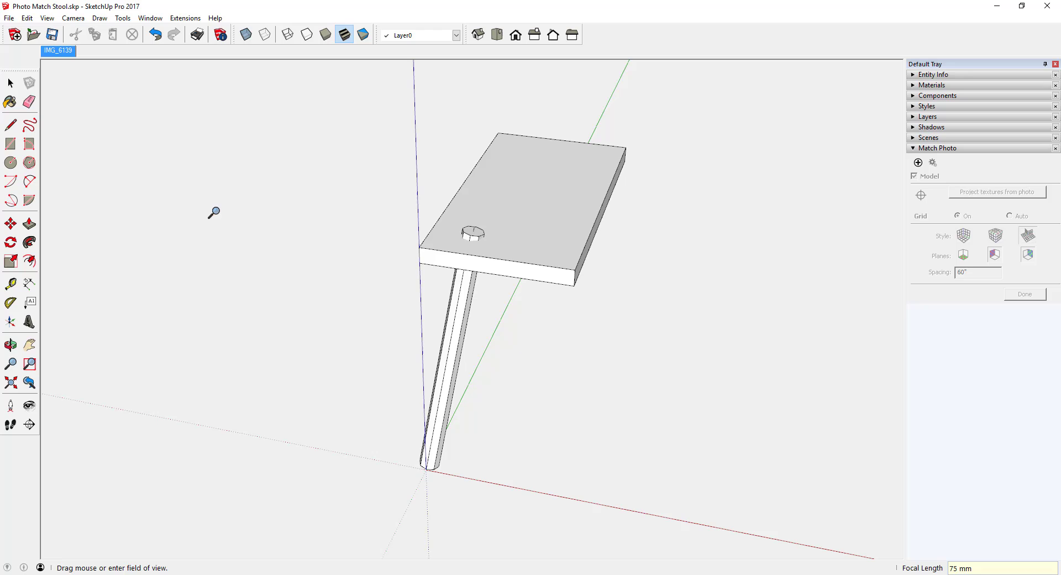
left_click_drag(442, 245, 424, 181)
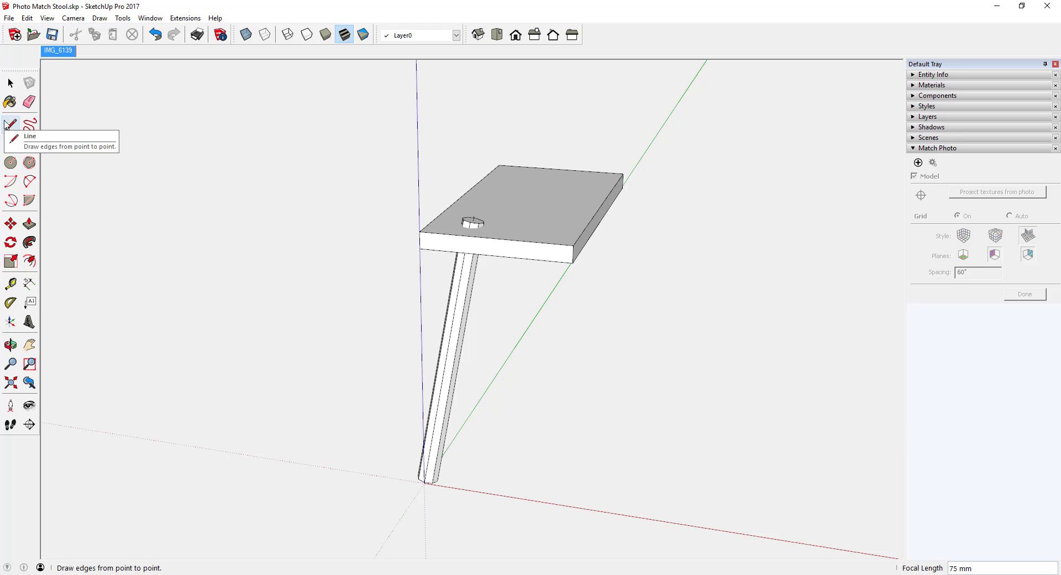
- Switch to the front view with perspective turned off
left_click(515, 36)
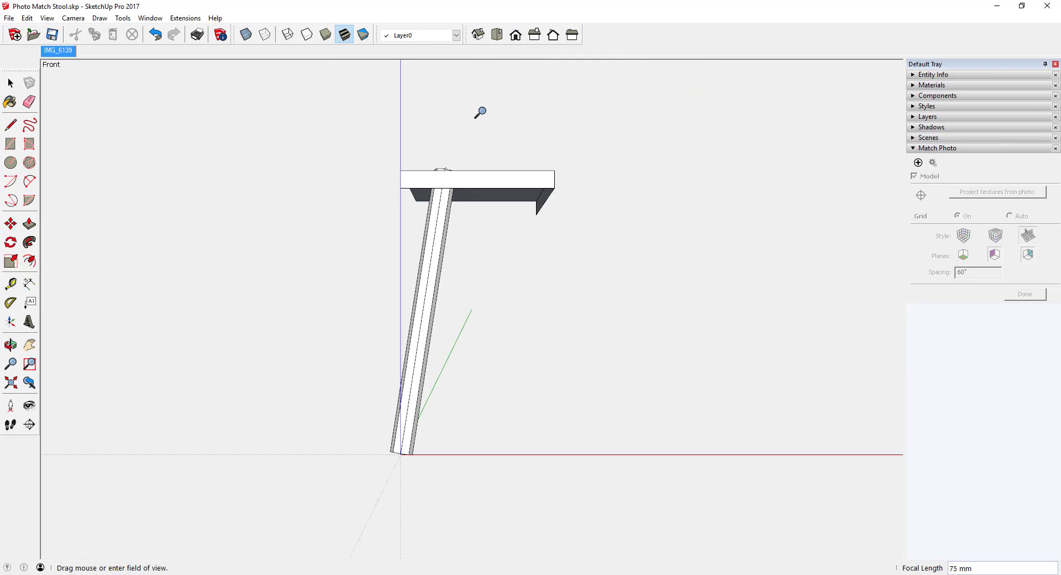
left_click(73, 18)
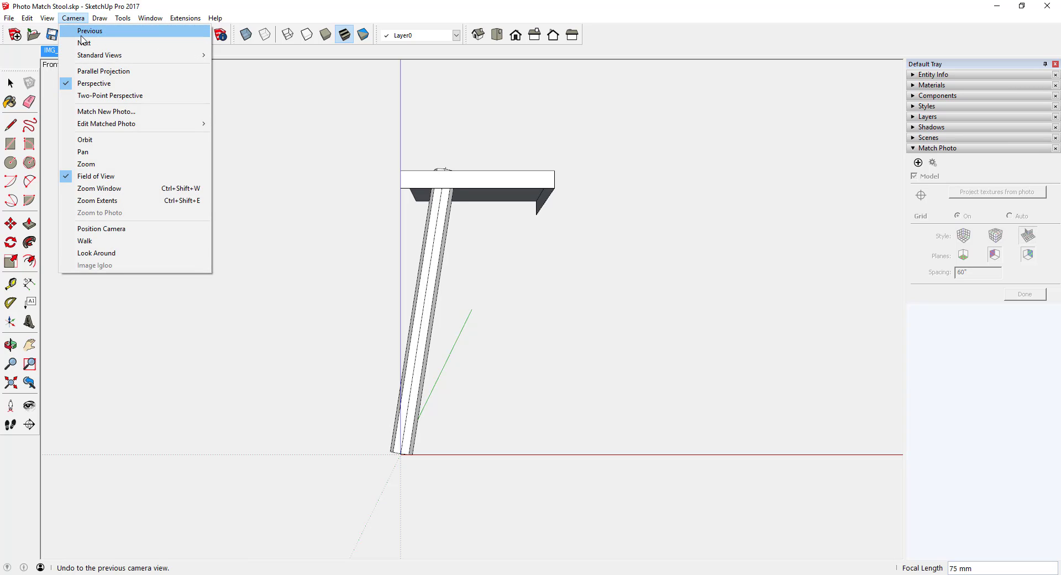
left_click(97, 72)
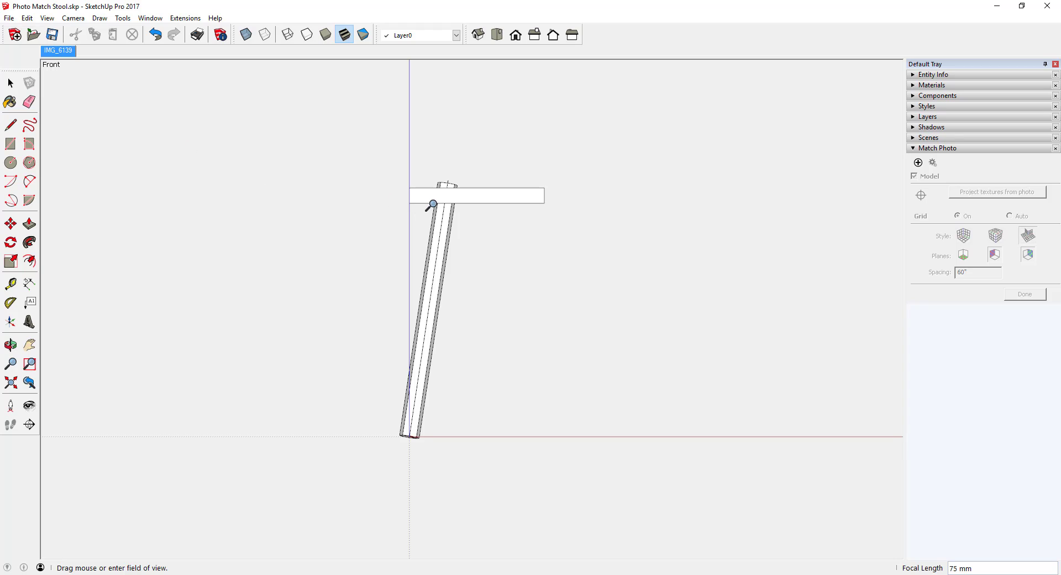
- Make the seat slab a component named 'S'
left_click(10, 83)
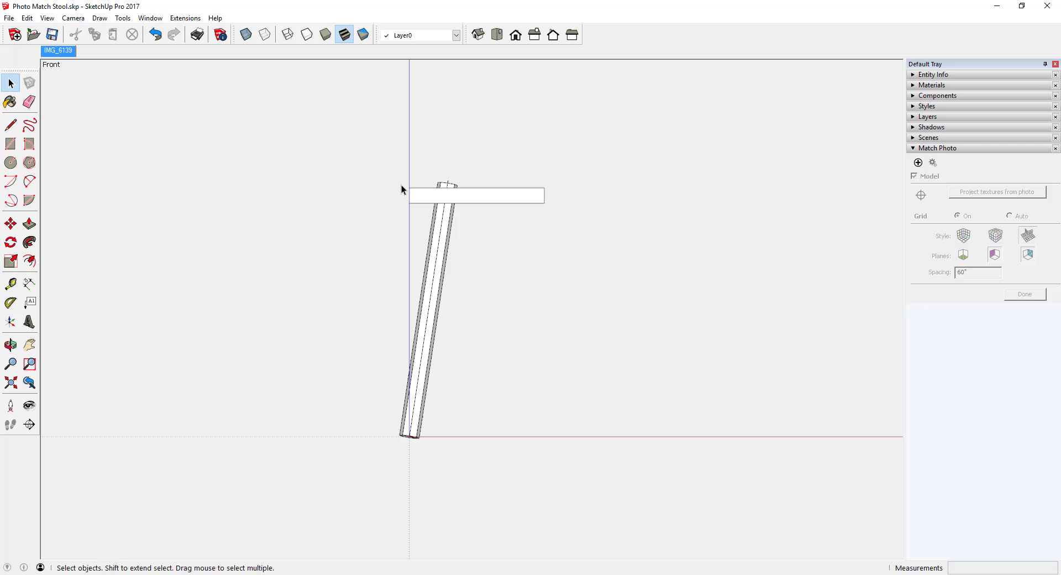
scroll(415, 190, "up", 3)
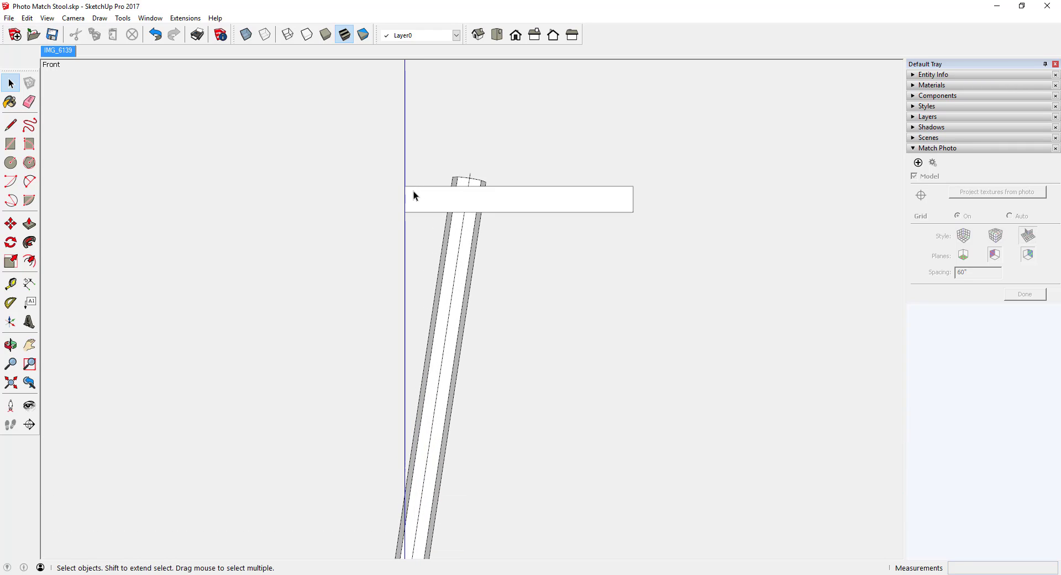
mouse_move(392, 181)
left_mouse_down()
mouse_move(493, 227)
mouse_move(663, 256)
left_mouse_up()
scroll(514, 197, "up", 1)
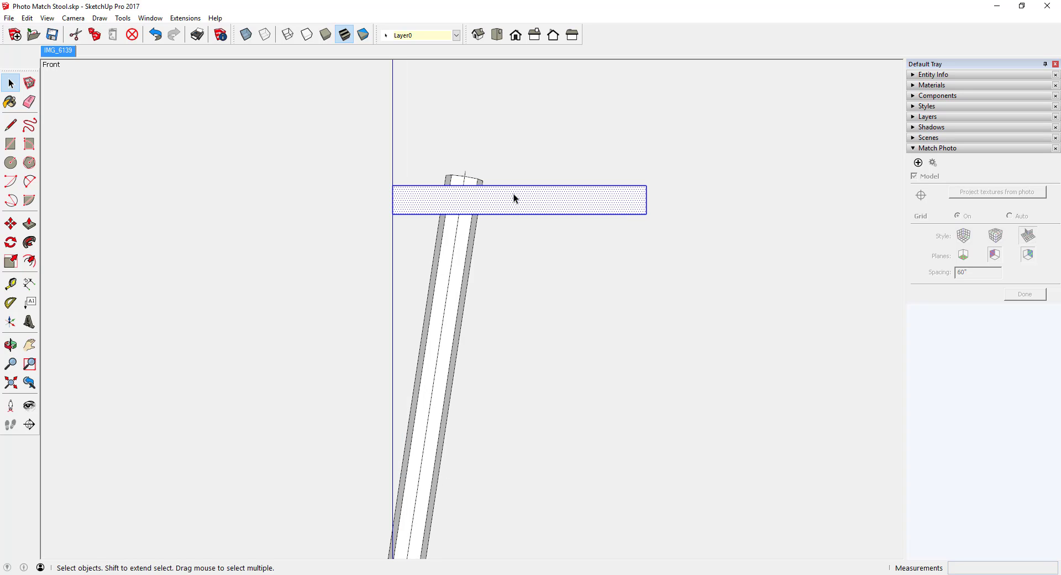
right_click(514, 194)
left_click(552, 277)
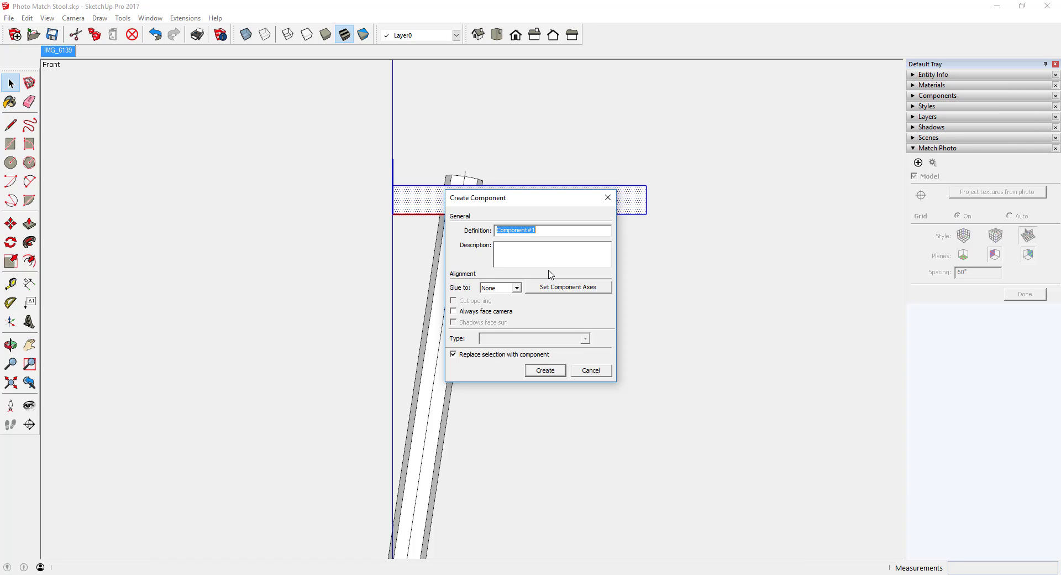
type("Seat")
key("Return")
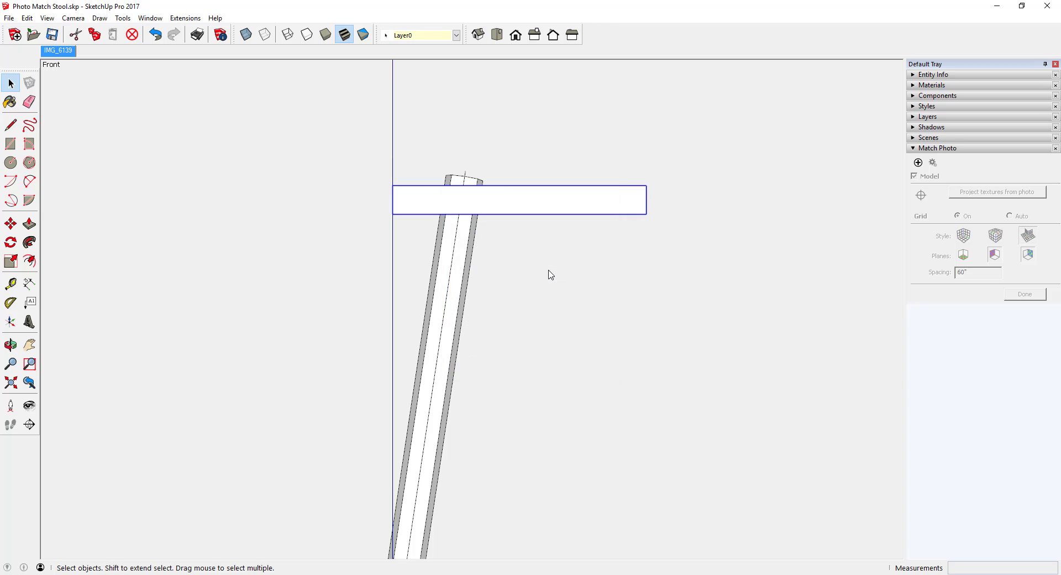
scroll(429, 197, "down", 4)
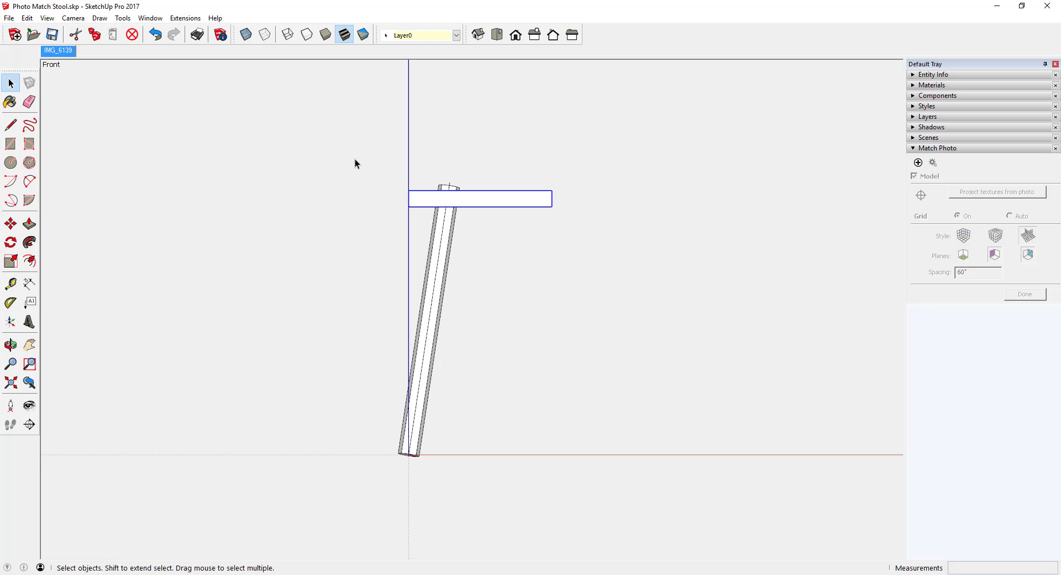
- Make the whole hexagonal leg a component named 'Leg'
left_click_drag(355, 158, 472, 472)
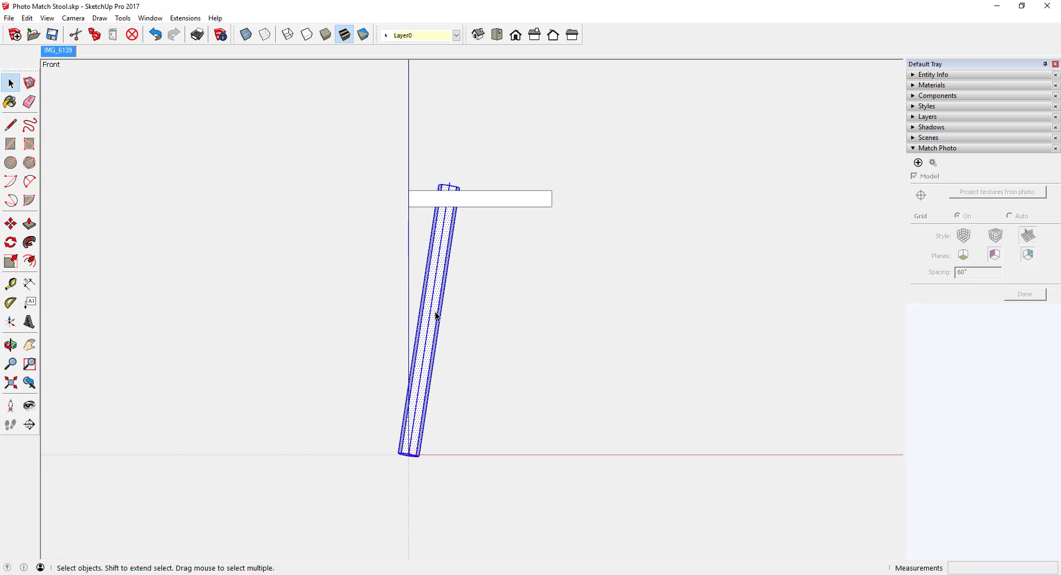
right_click(435, 290)
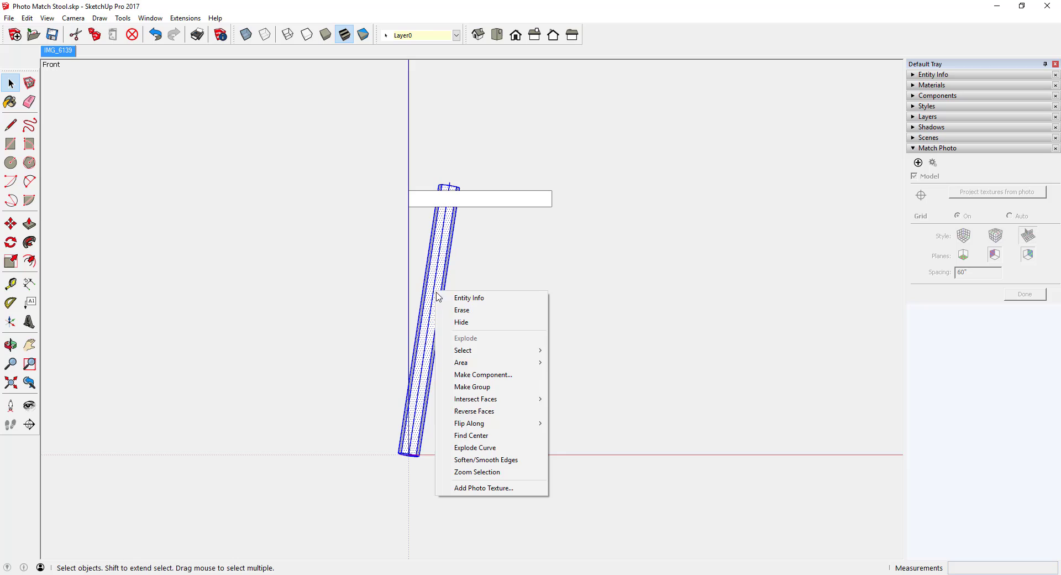
left_click(481, 372)
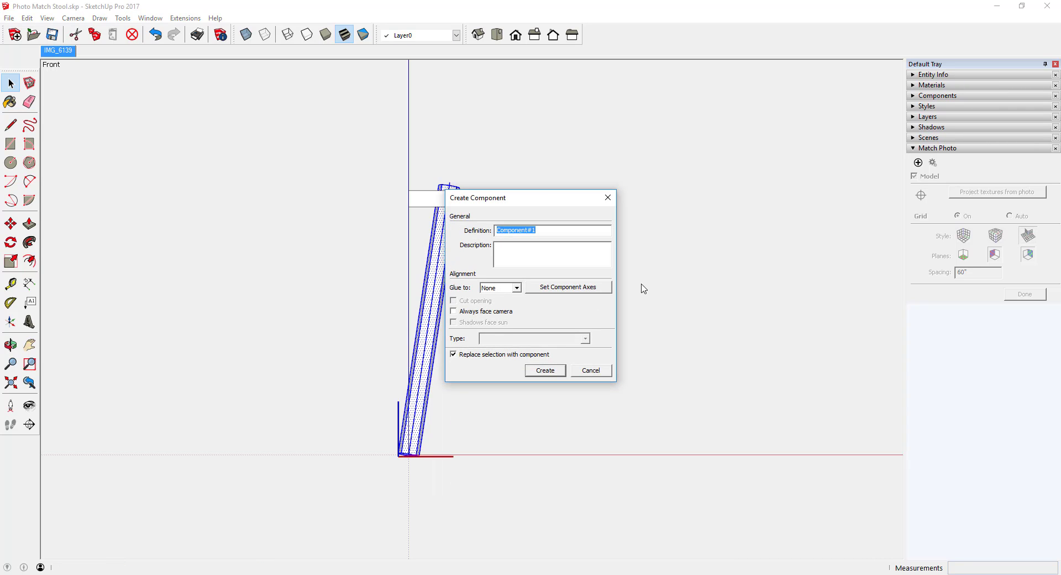
type("Leg")
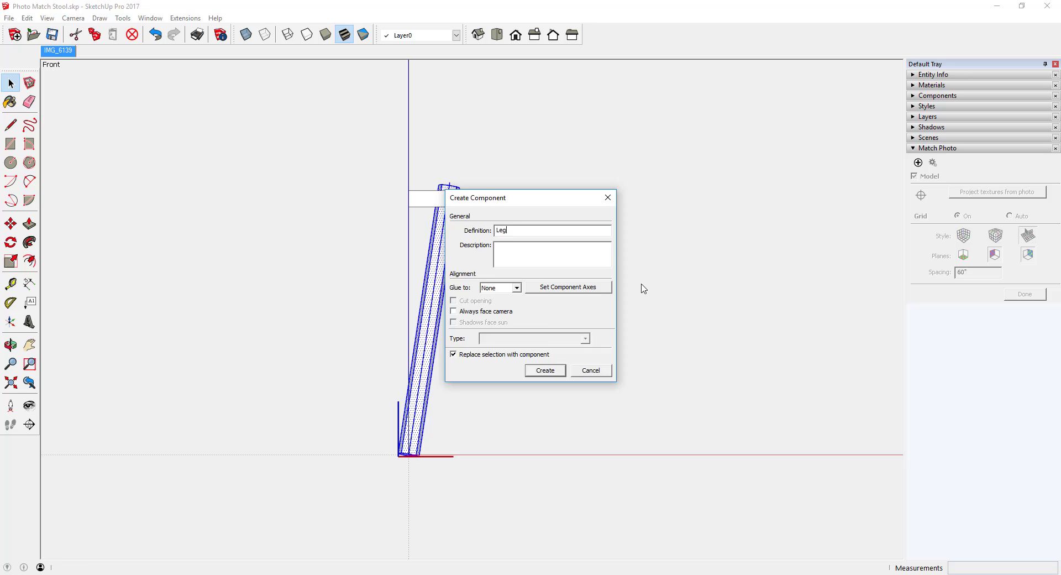
key("Return")
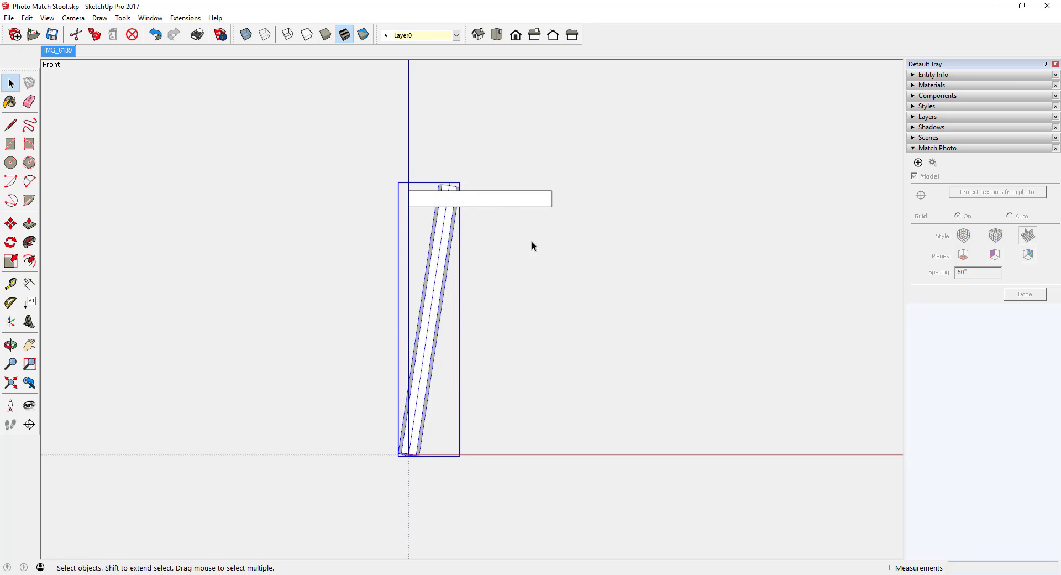
middle_click_drag(501, 197, 469, 222)
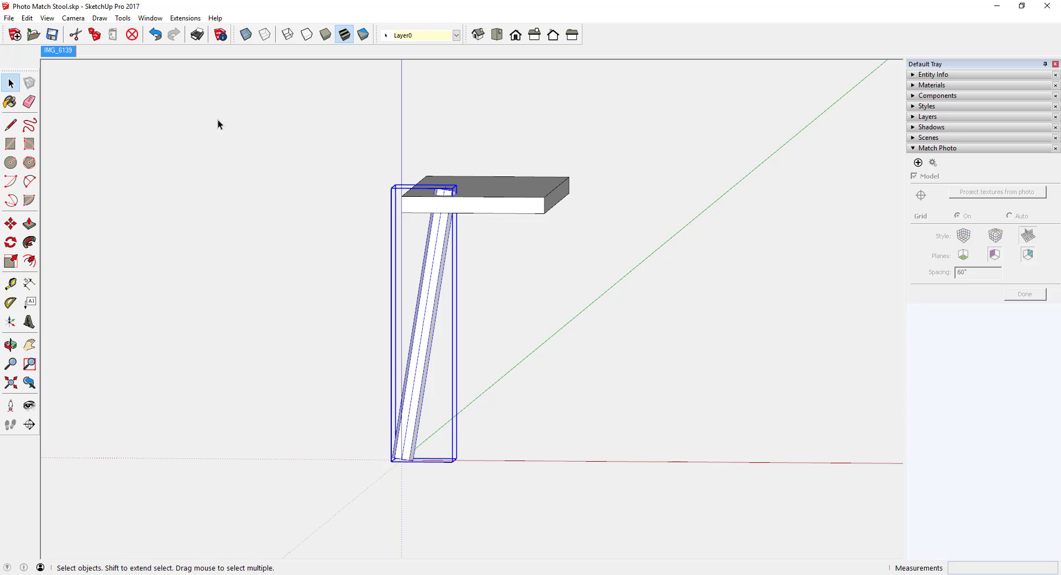
- Switch the camera to Perspective and open the seat board component for editing
left_click(73, 19)
left_click(92, 83)
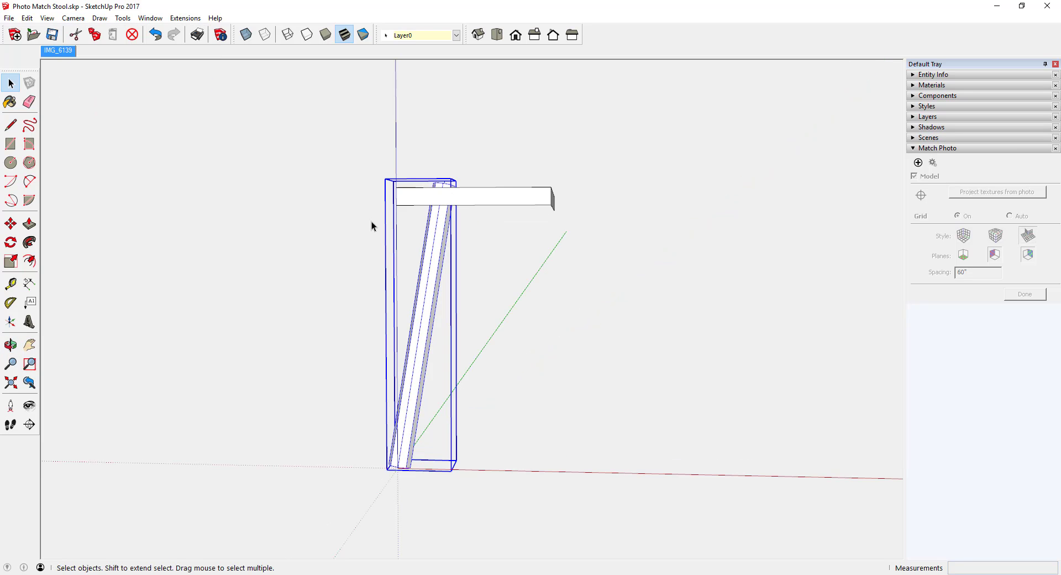
middle_click_drag(500, 193, 642, 200)
right_click(570, 199)
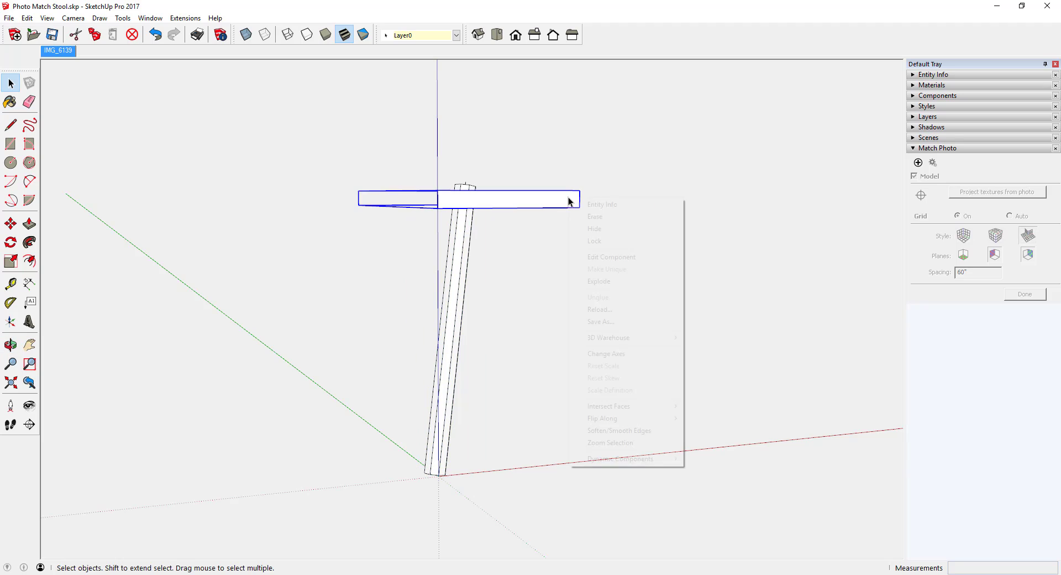
left_click(603, 256)
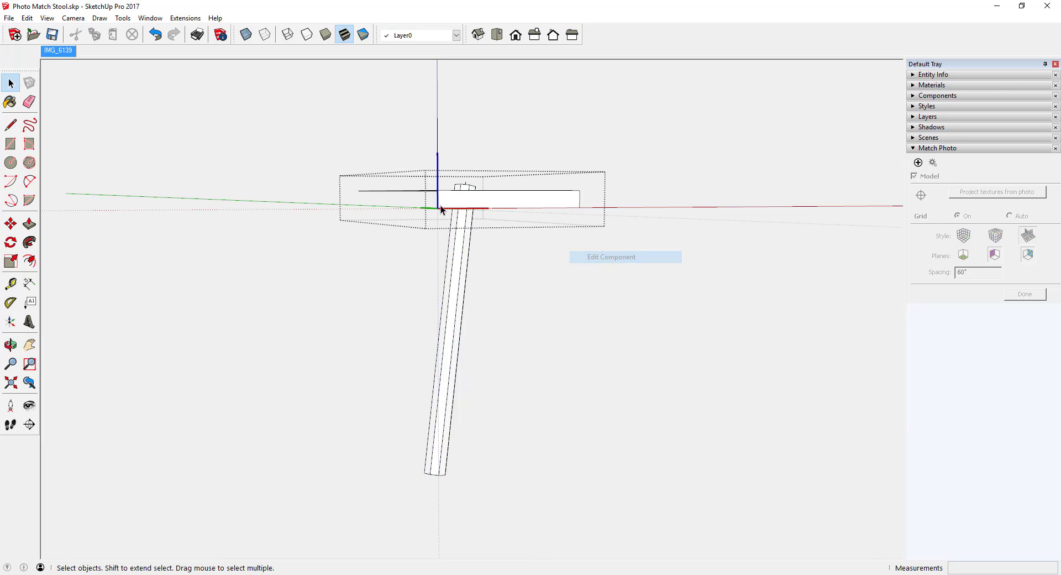
- Draw two lines across the seat board to close its missing faces
left_click(10, 125)
left_click(359, 191)
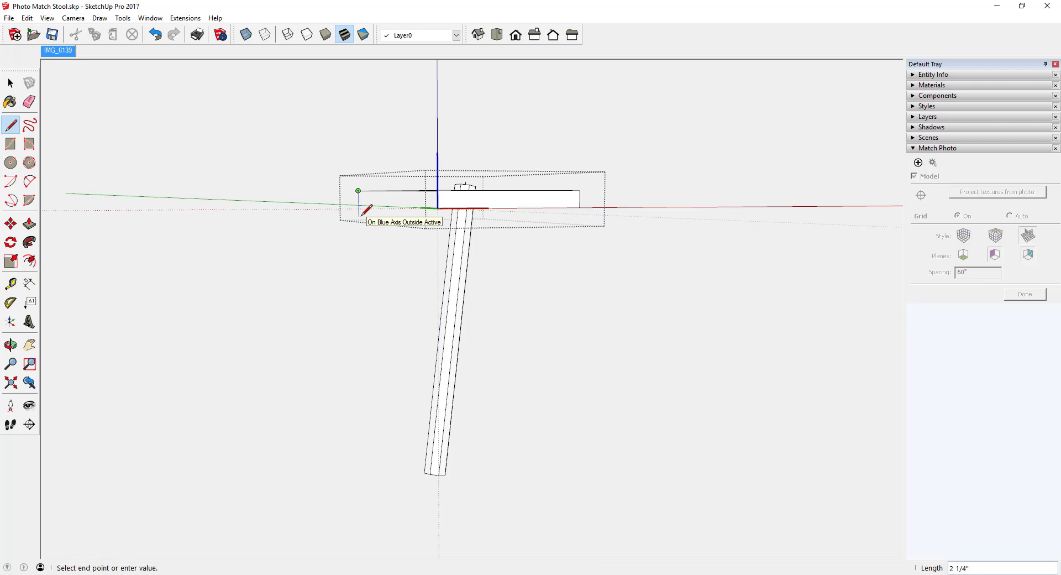
key("shift")
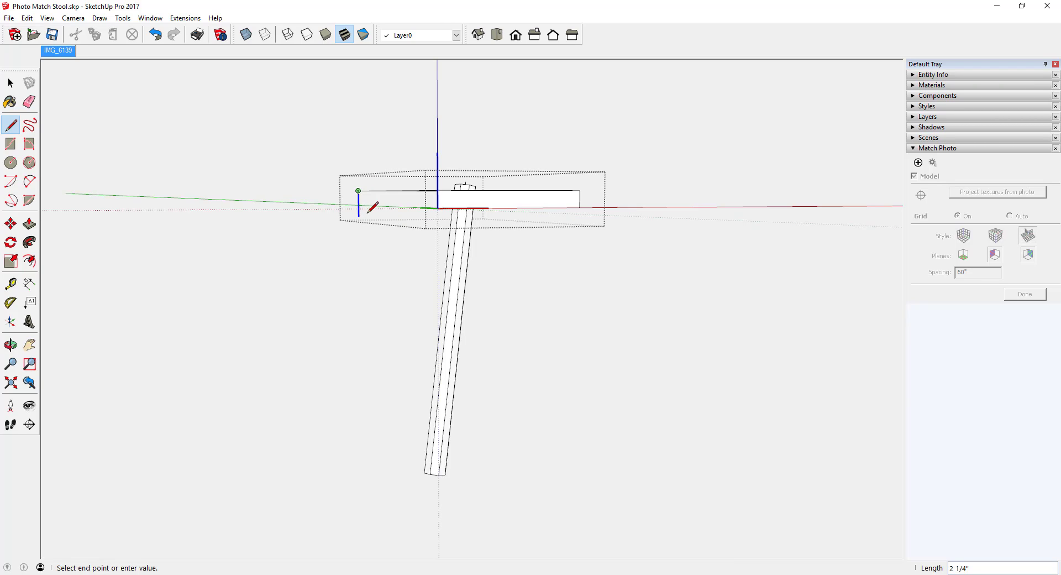
left_click(438, 207)
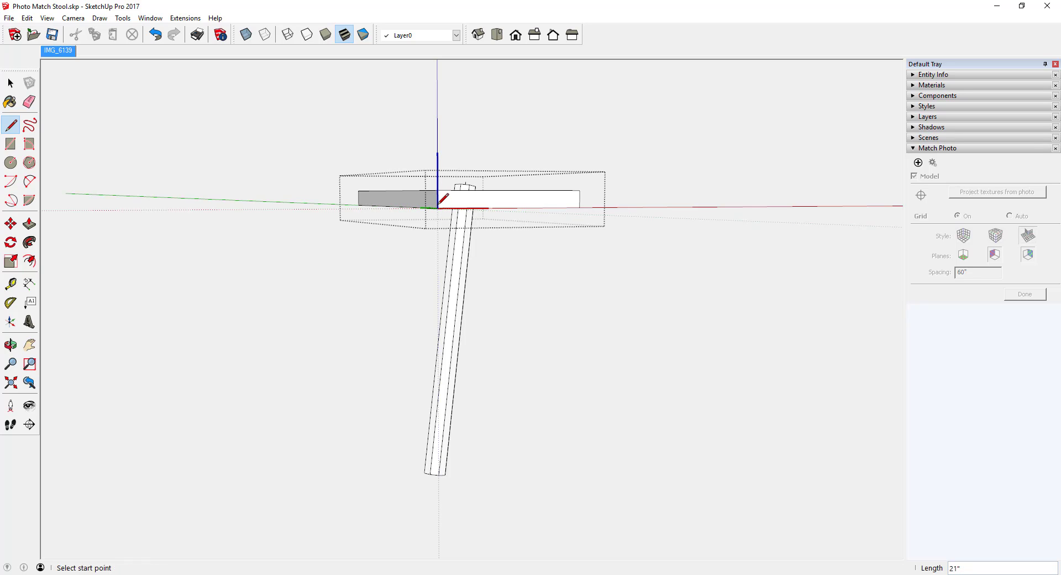
key("o")
left_click_drag(436, 199, 414, 166)
key("l")
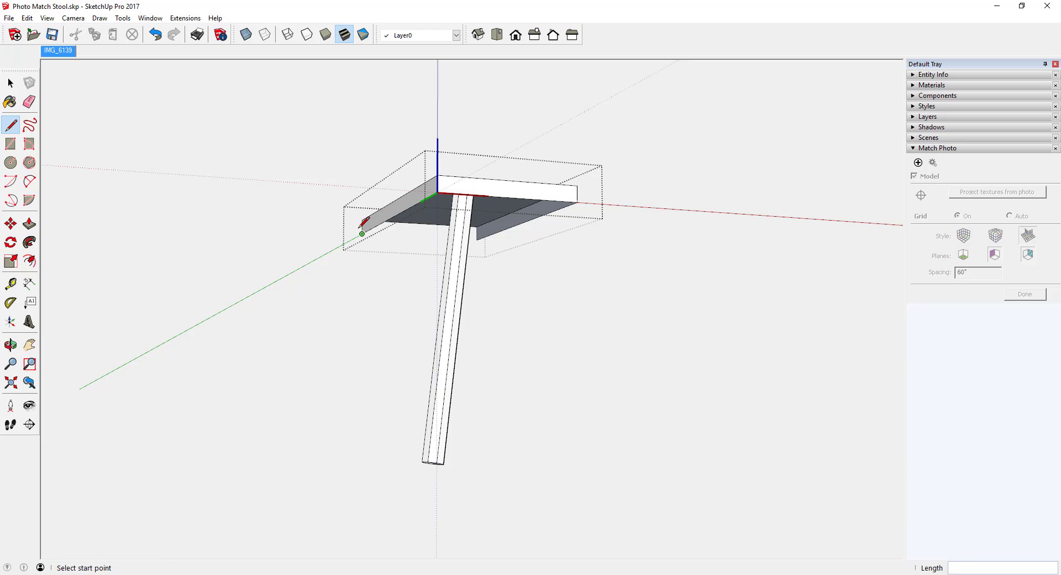
left_click(362, 227)
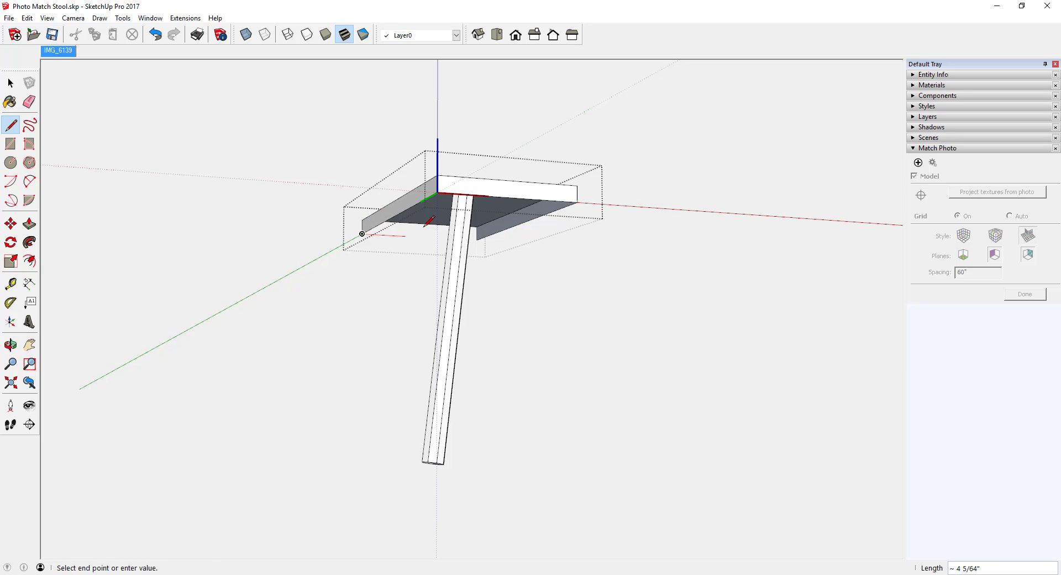
left_click(478, 239)
- Close the seat board component and orbit around the stool
key("o")
left_click_drag(437, 231, 323, 343)
key("l")
right_click(496, 101)
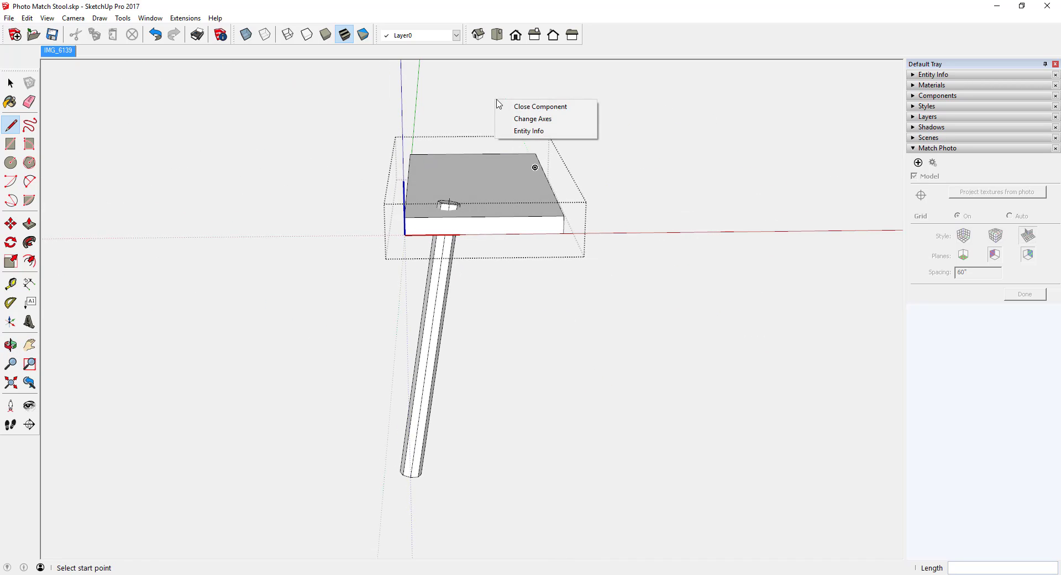
left_click(519, 107)
key("o")
left_click_drag(510, 197, 398, 194)
key("l")
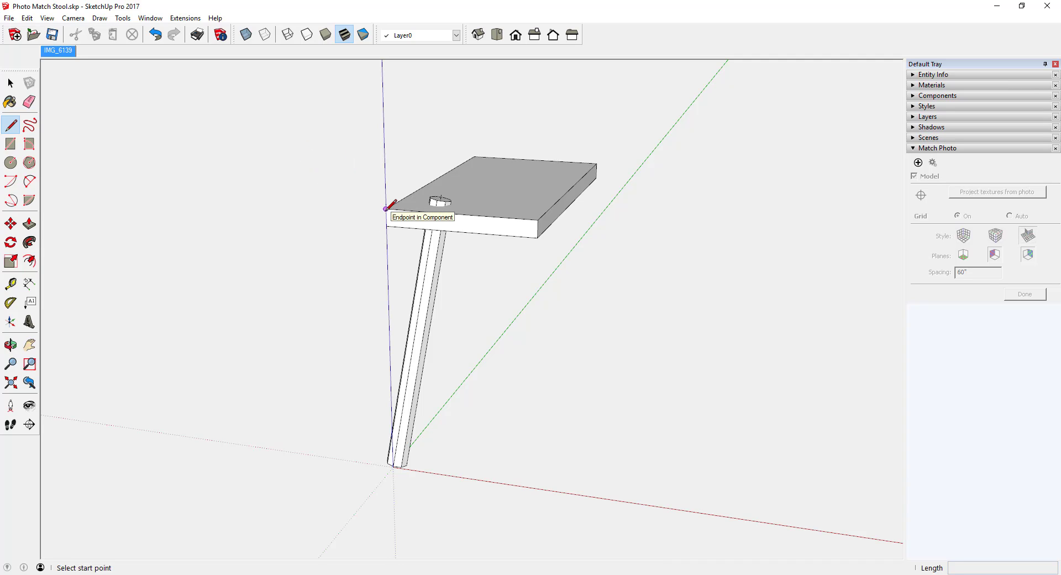
- Cancel the stray line and box-select the angled leg
left_click(385, 209)
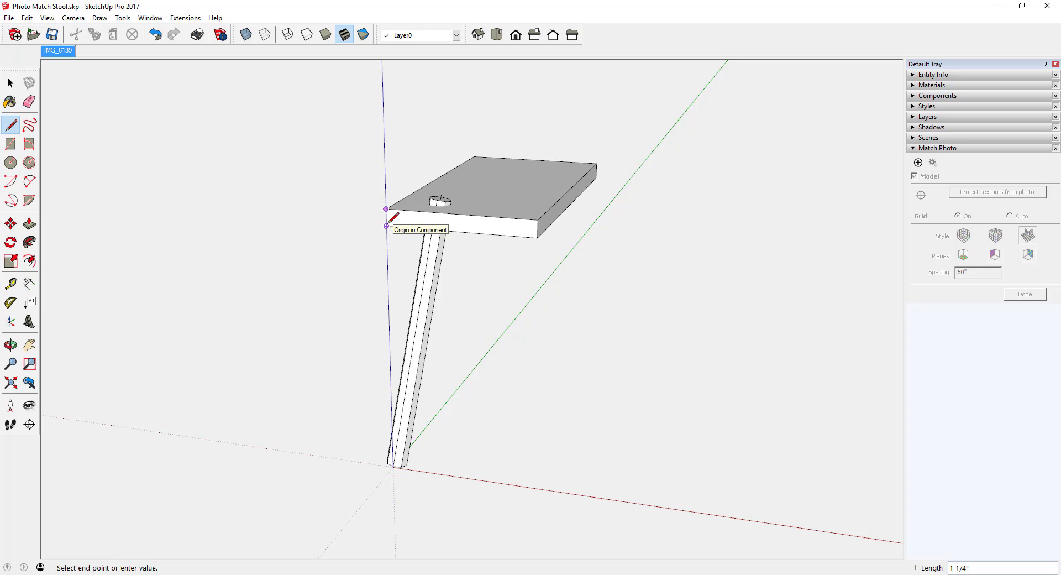
left_click(44, 84)
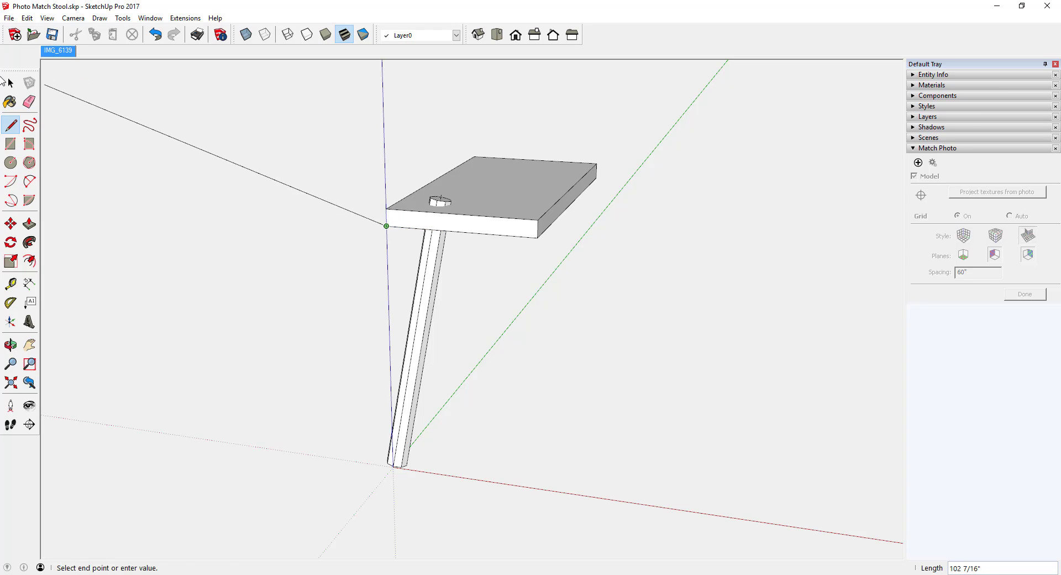
left_click(9, 83)
left_click(8, 82)
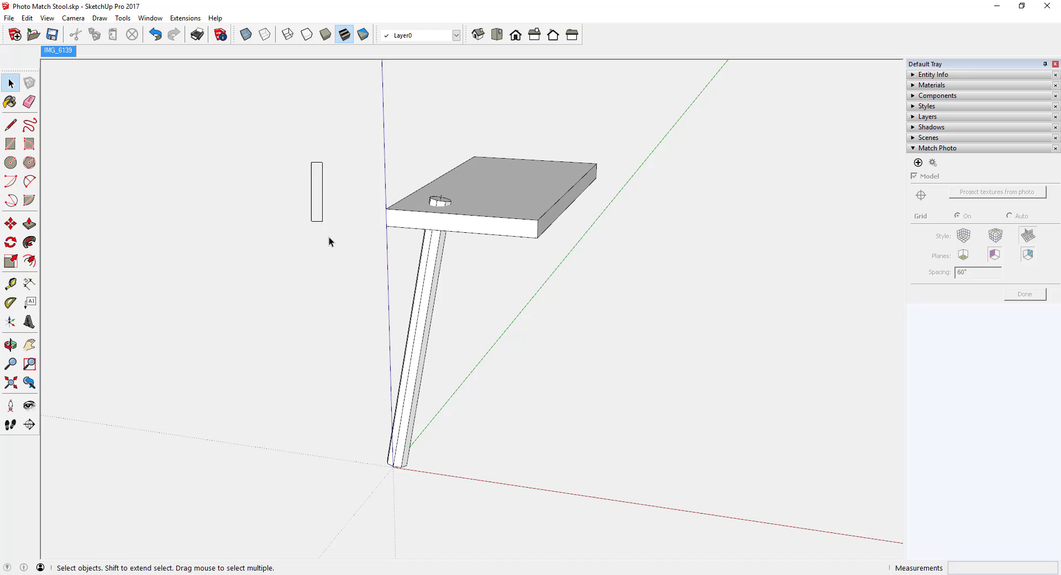
left_click_drag(328, 237, 466, 478)
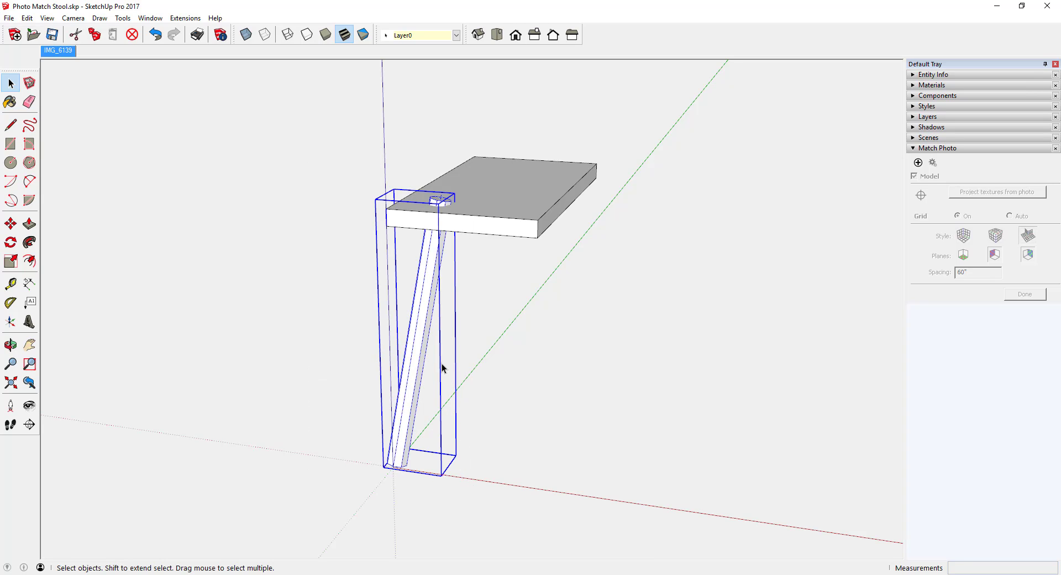
- Copy the leg along the red axis and flip the copy along the red direction
left_click(10, 223)
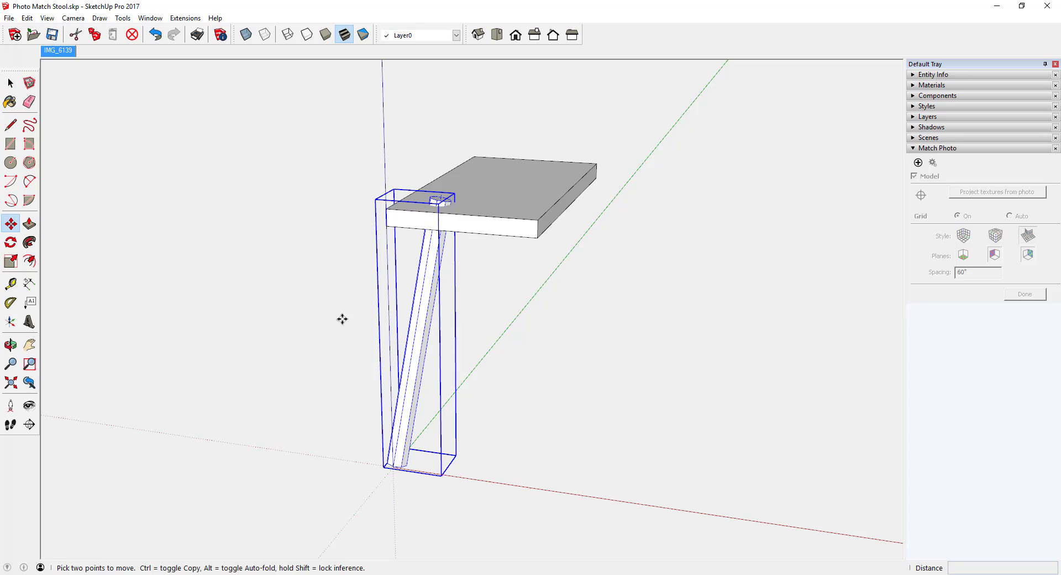
left_click(414, 336, "ctrl")
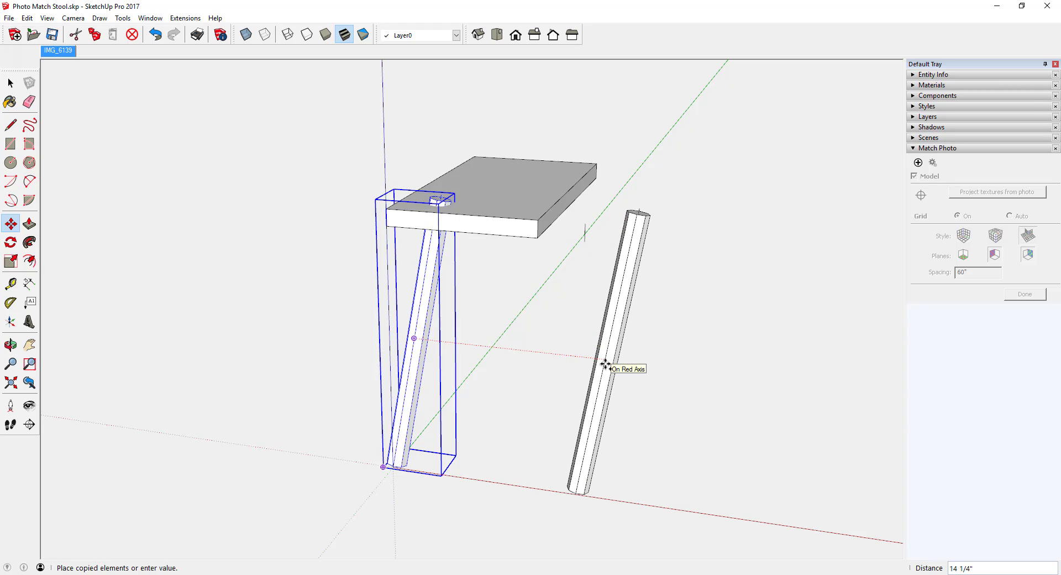
left_click(605, 364)
right_click(616, 360)
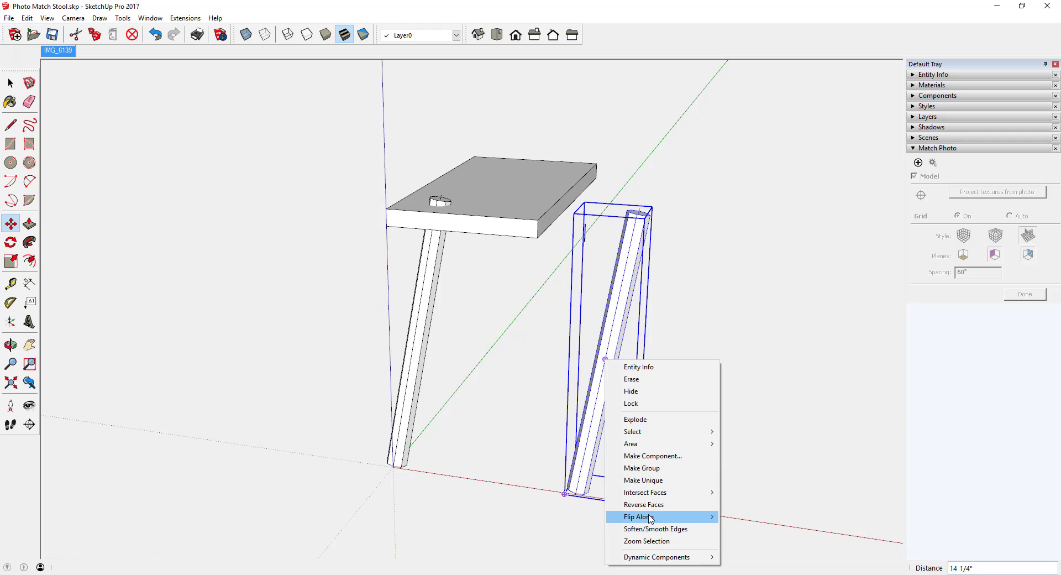
mouse_move(650, 518)
left_click(744, 517)
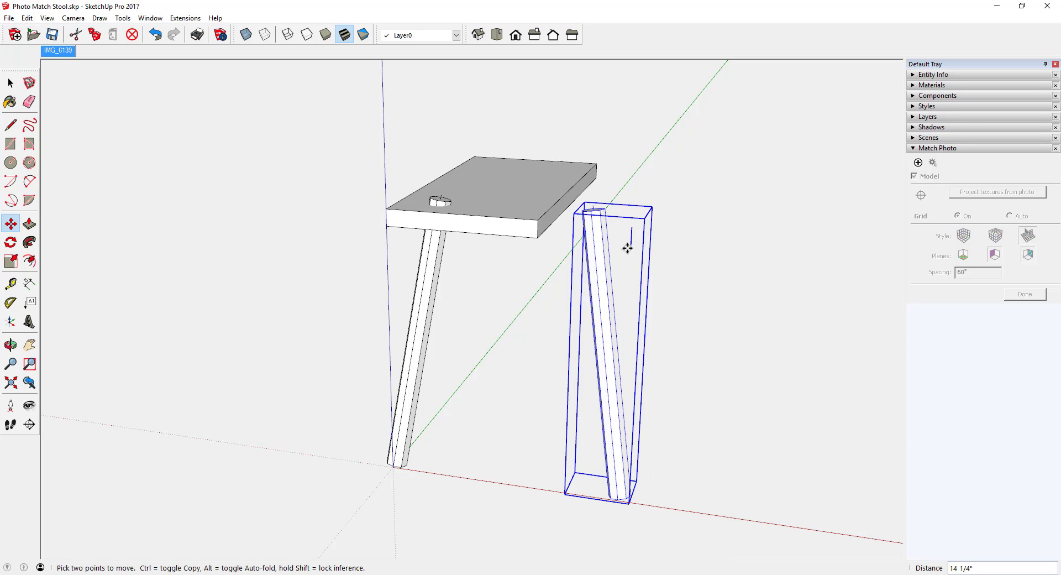
- Move the mirrored leg under the seat's other front corner and check both legs
left_click(645, 230)
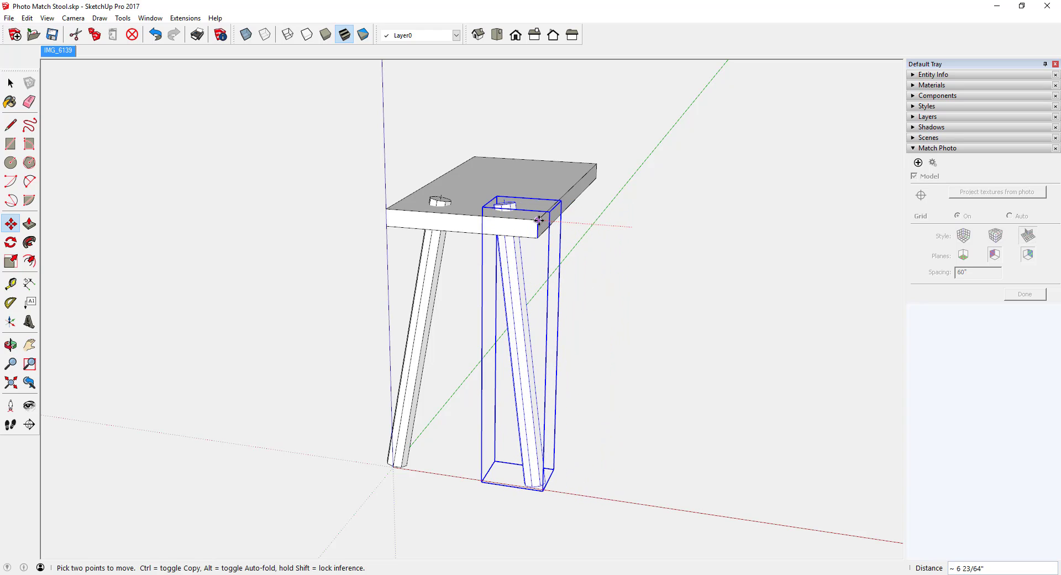
left_click(539, 220)
key("o")
left_click_drag(550, 190, 355, 248)
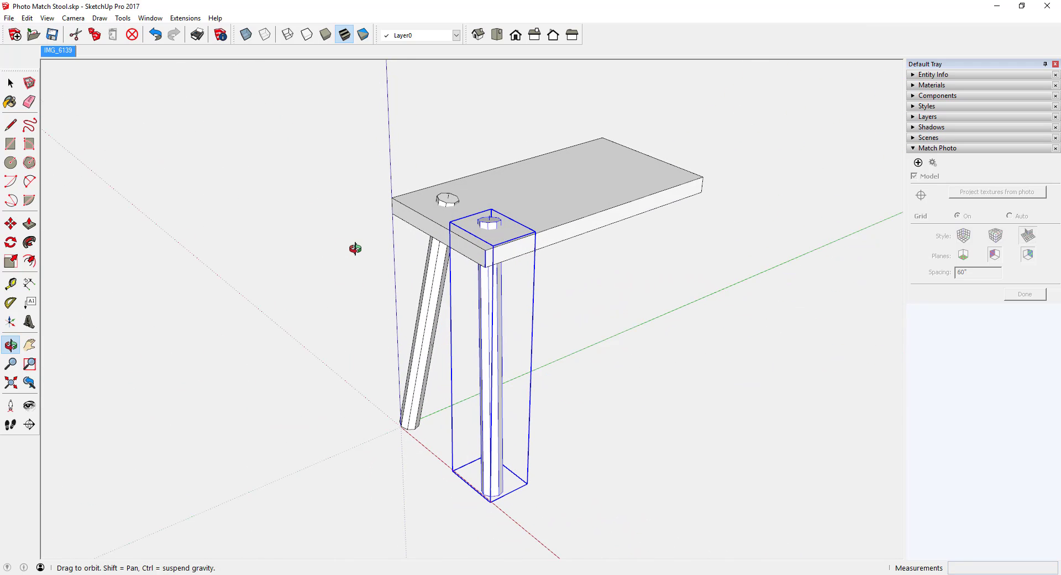
key("m")
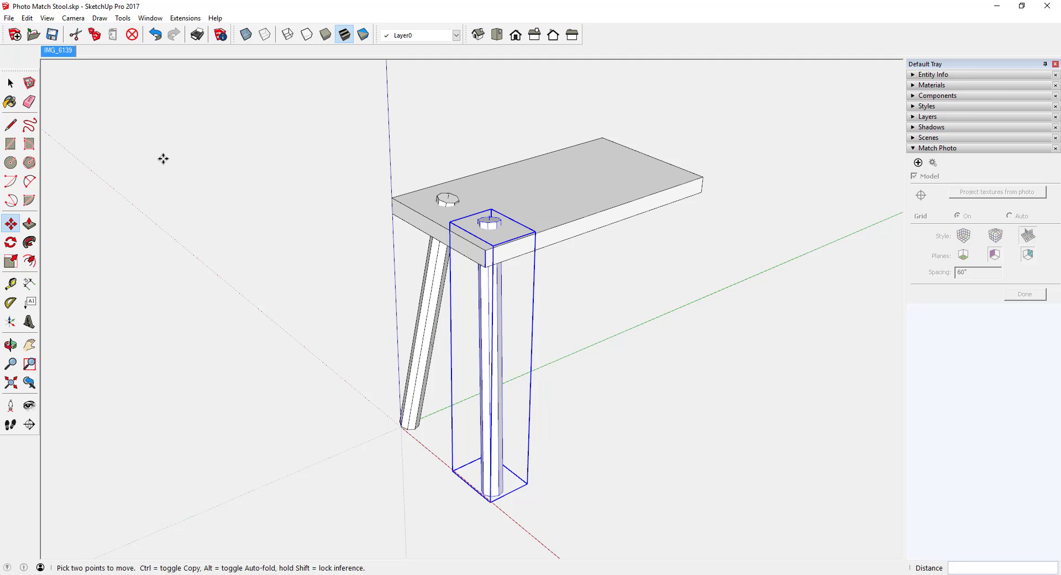
left_click(10, 82)
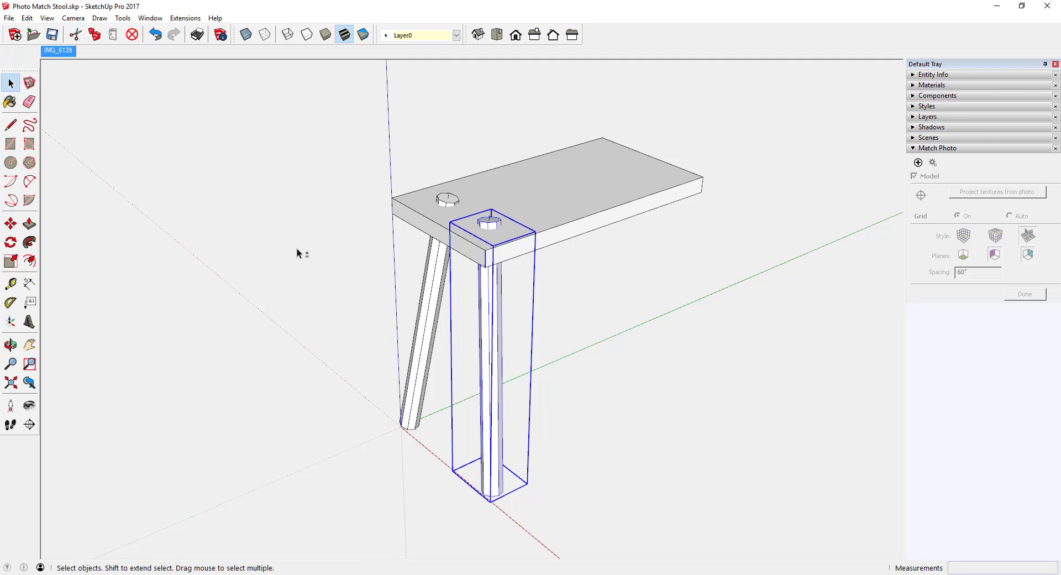
- Select both front legs and orbit to view the stool from the front
left_click(439, 284, "shift")
scroll(277, 218, "down", 3)
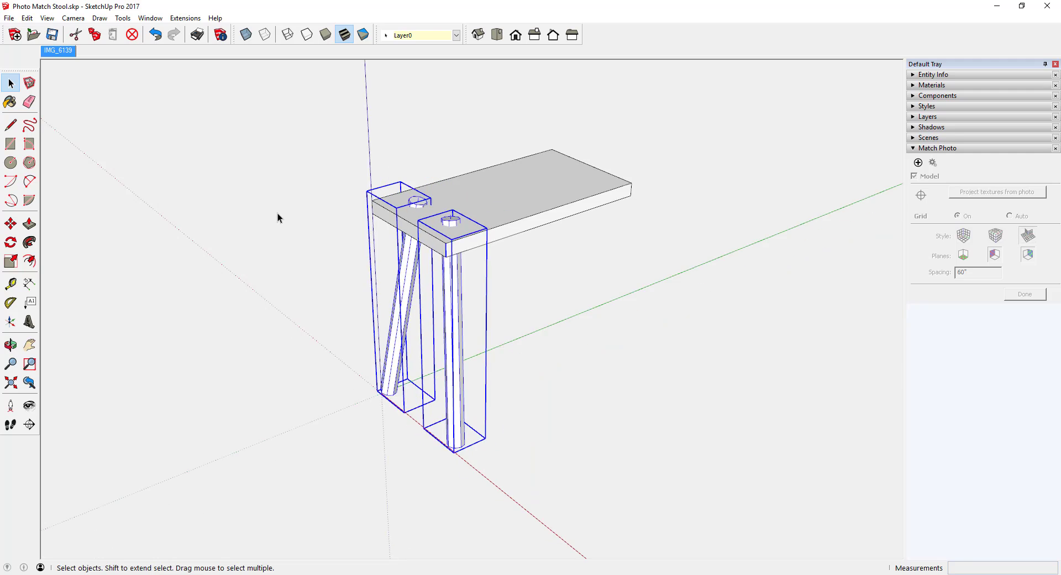
key("o")
left_click_drag(466, 219, 336, 199)
key("space")
key("m")
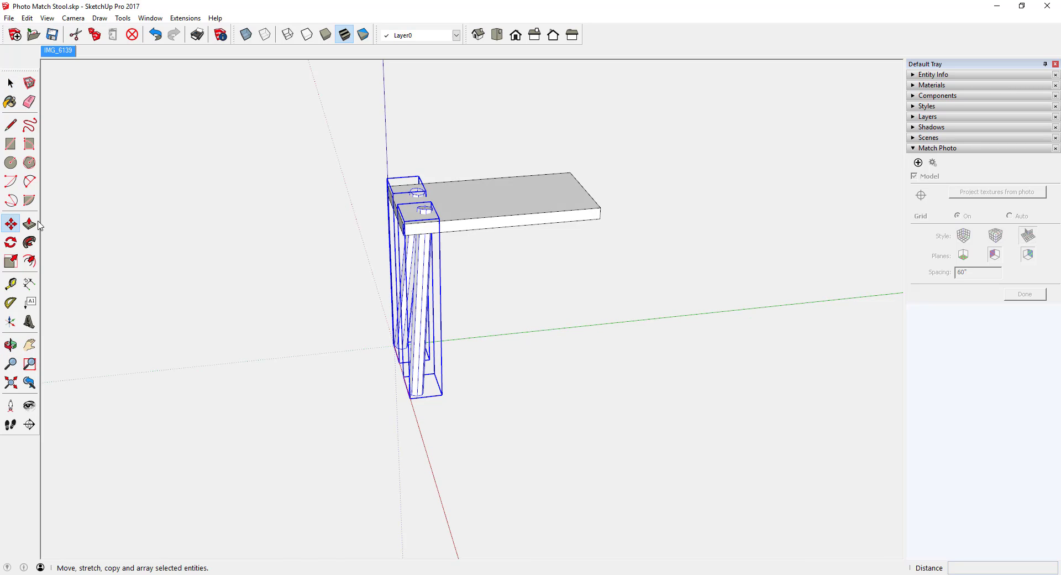
scroll(444, 190, "up", 3)
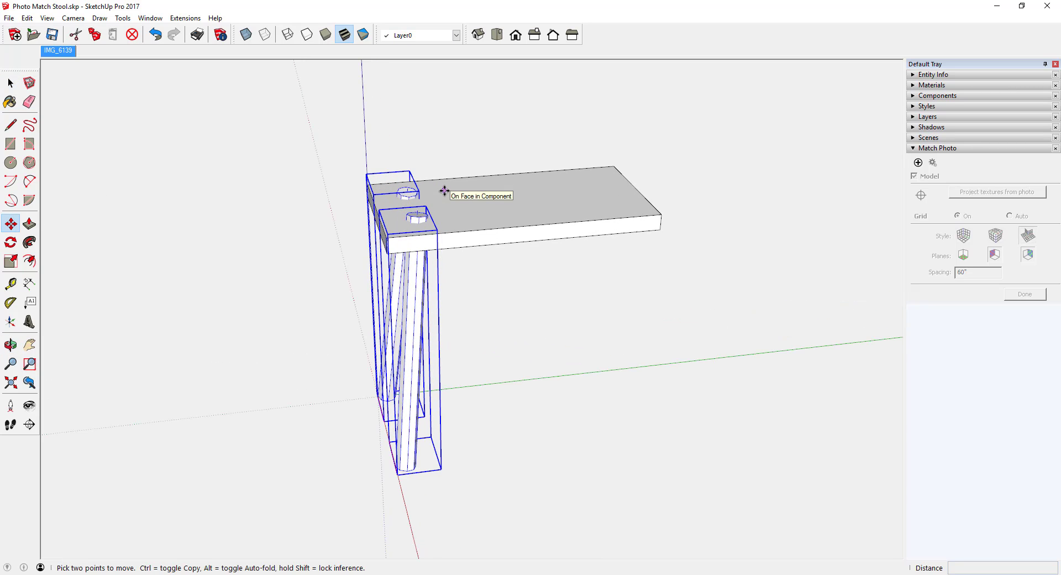
scroll(444, 191, "up", 1)
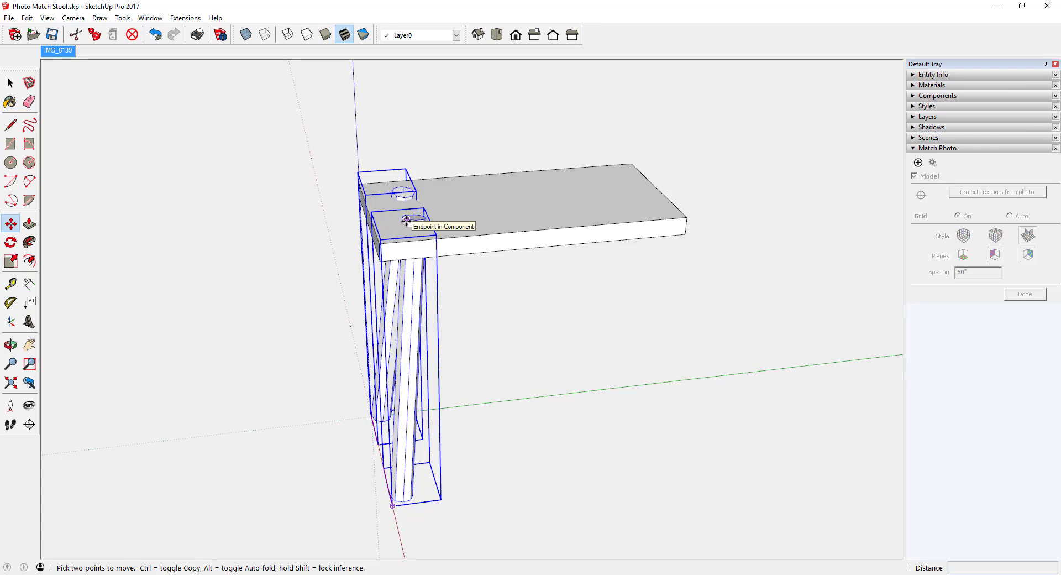
- Copy both legs along the green axis and flip the copies along the green direction
left_click(406, 220)
key("ctrl")
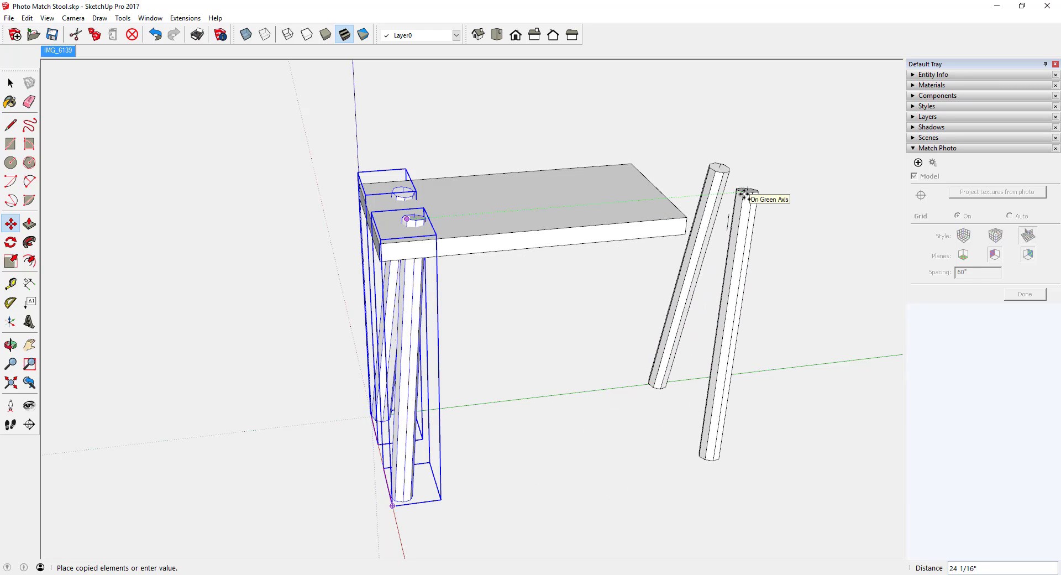
left_click(745, 193)
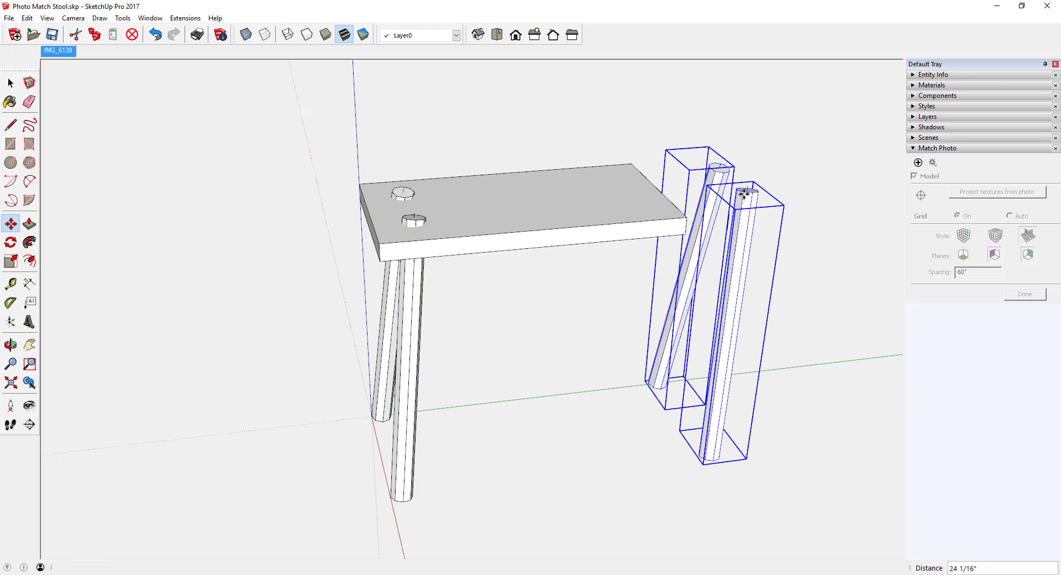
right_click(745, 194)
mouse_move(784, 352)
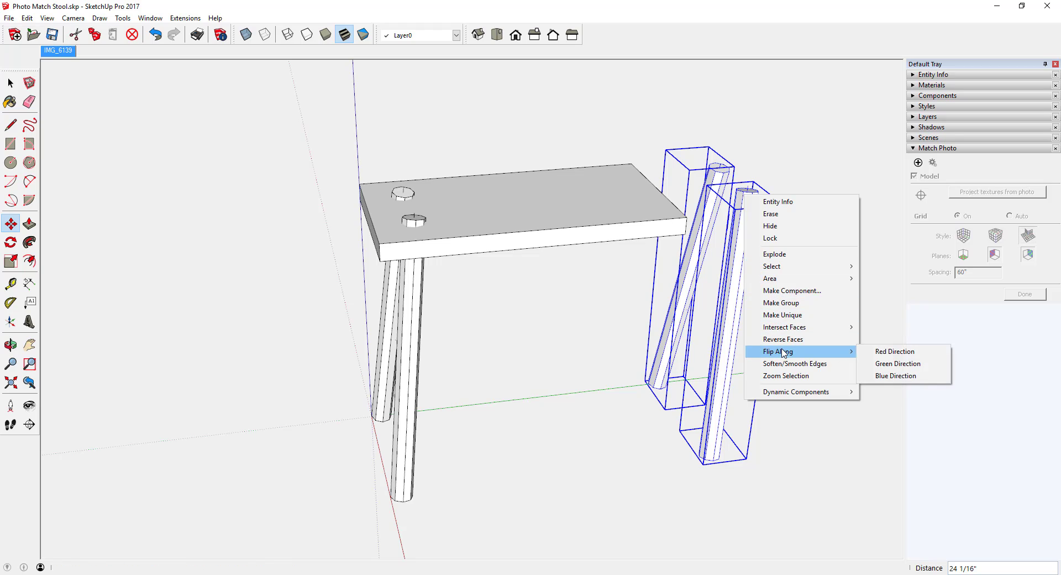
left_click(898, 363)
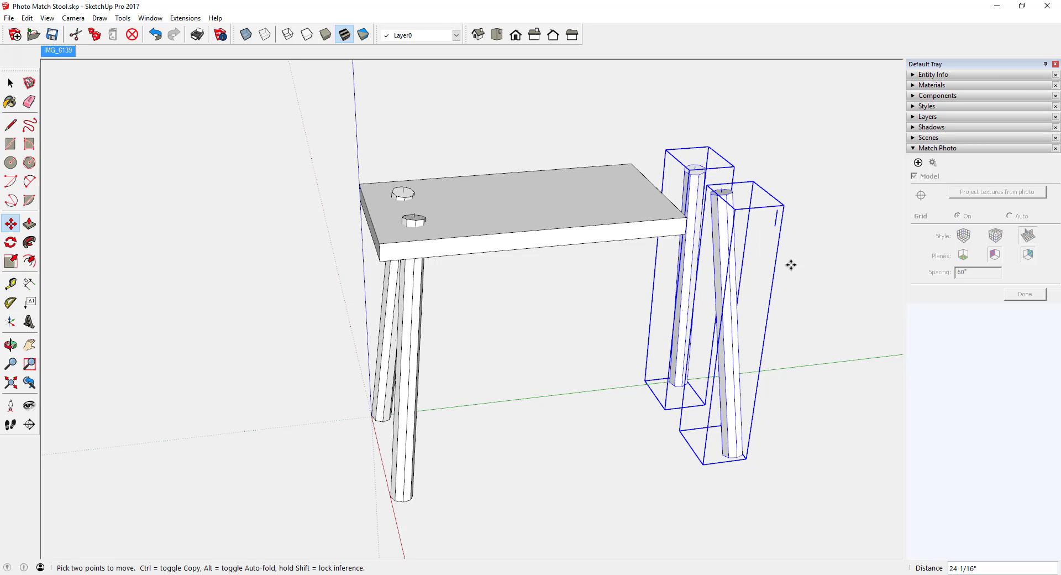
- Set the mirrored leg pair at the seat's far corner and clear the selection
left_click(778, 212)
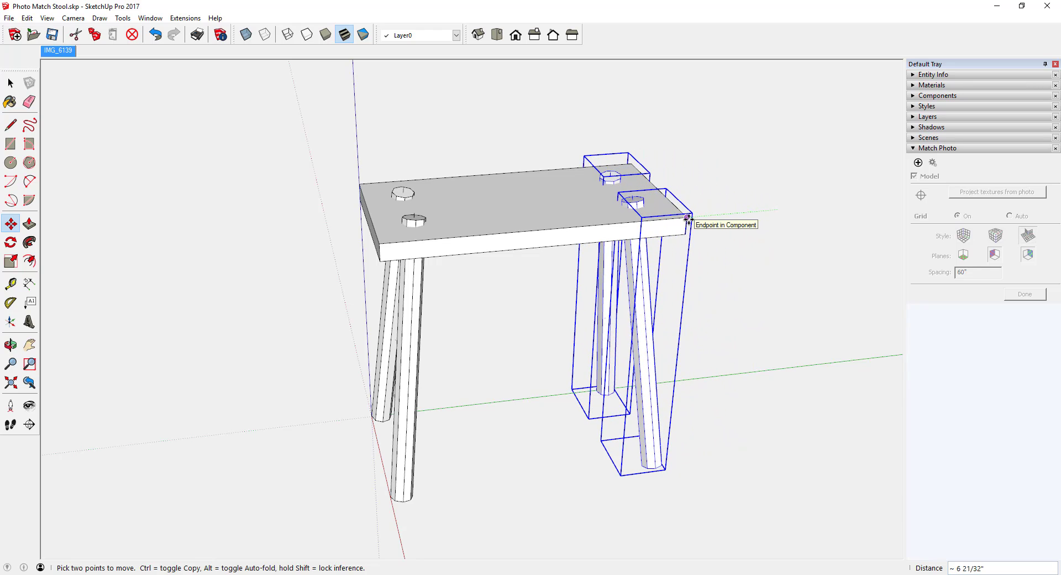
left_click(688, 218)
left_click(9, 86)
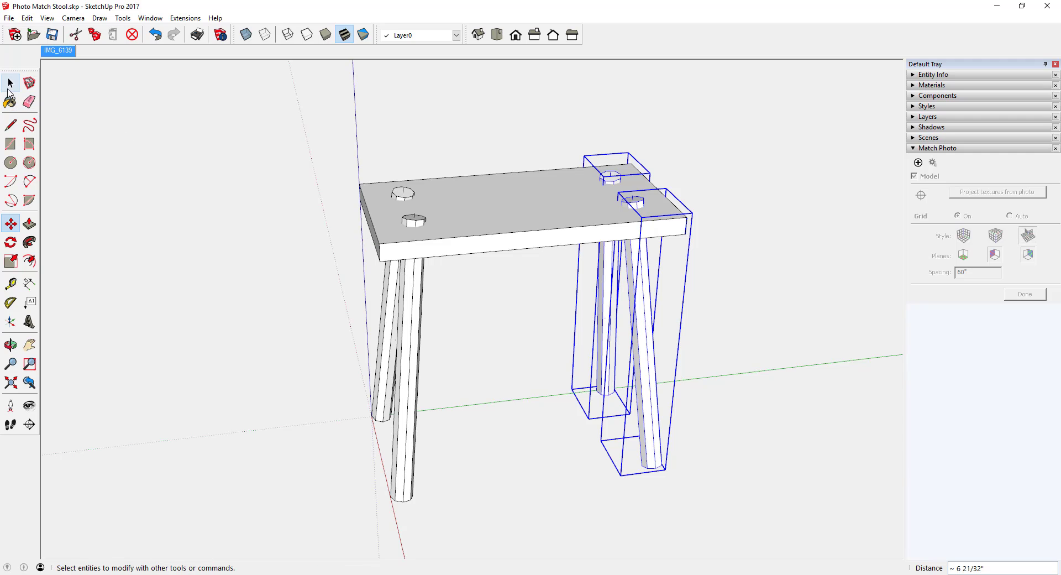
left_click(8, 88)
left_click(171, 184)
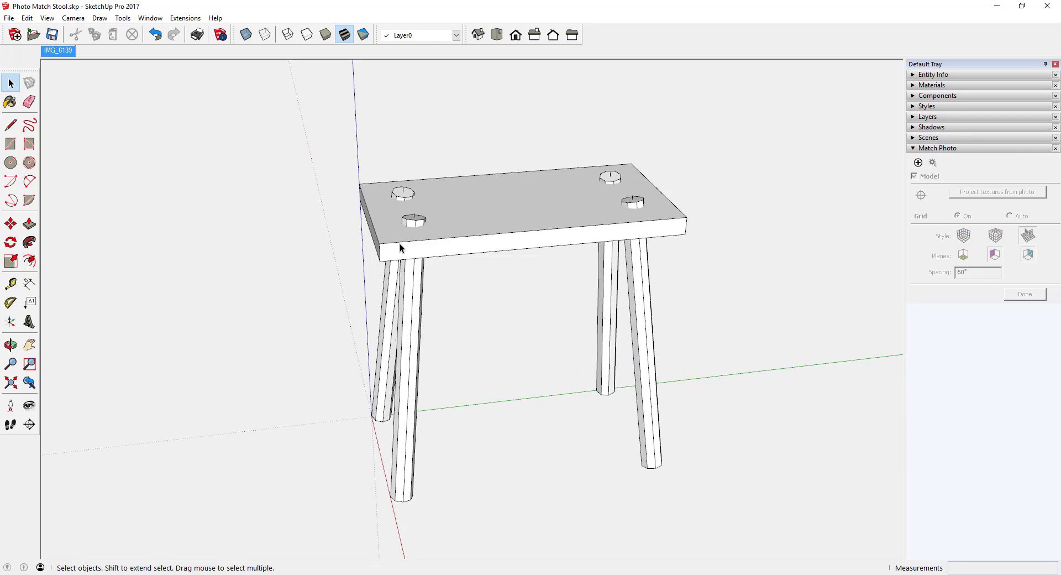
middle_click_drag(400, 243, 763, 299)
scroll(560, 208, "down", 3)
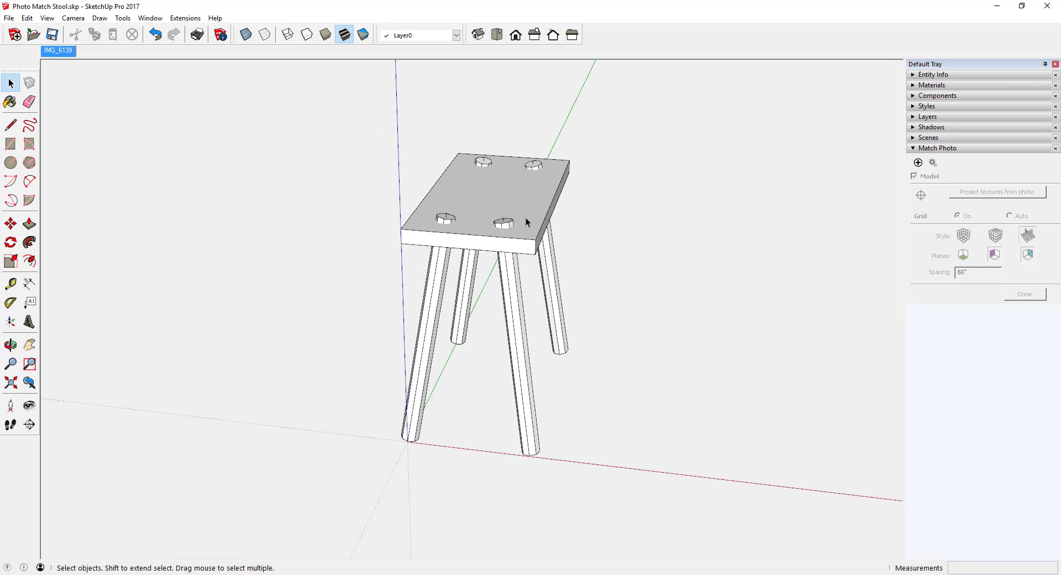
middle_click_drag(526, 221, 387, 222)
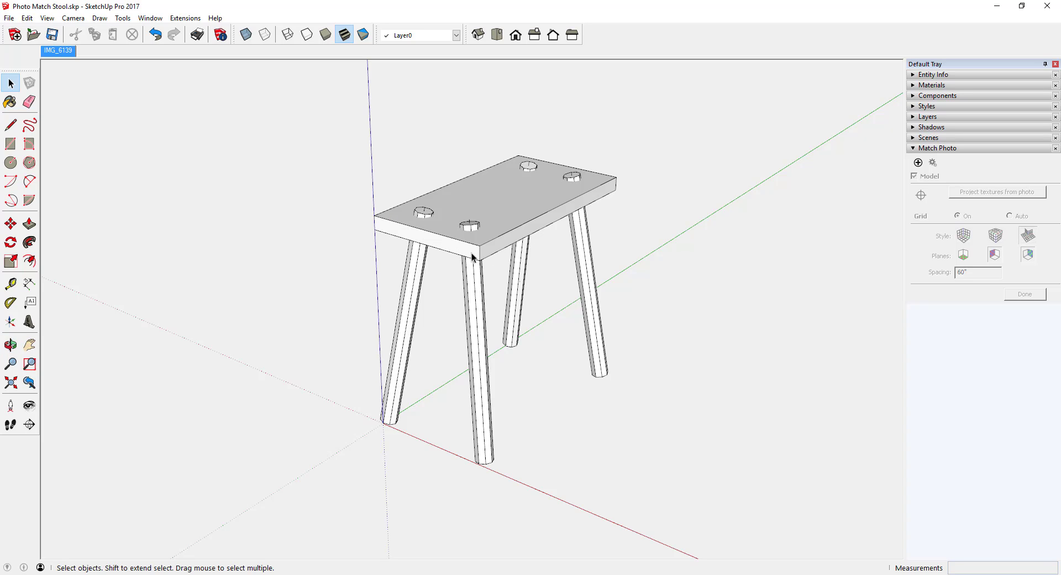
scroll(472, 257, "up", 6)
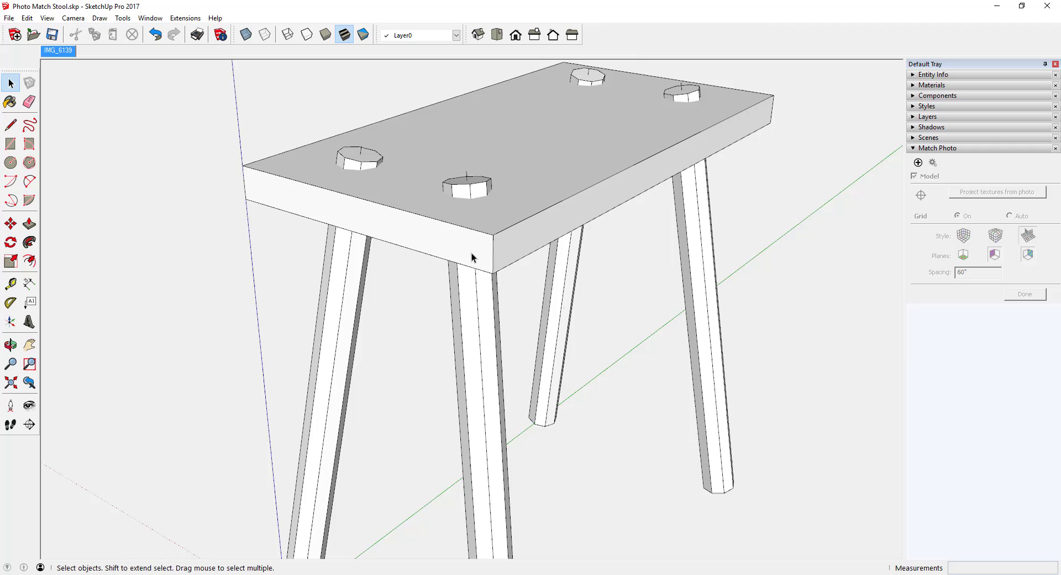
scroll(472, 257, "up", 2)
middle_click_drag(472, 255, 482, 241)
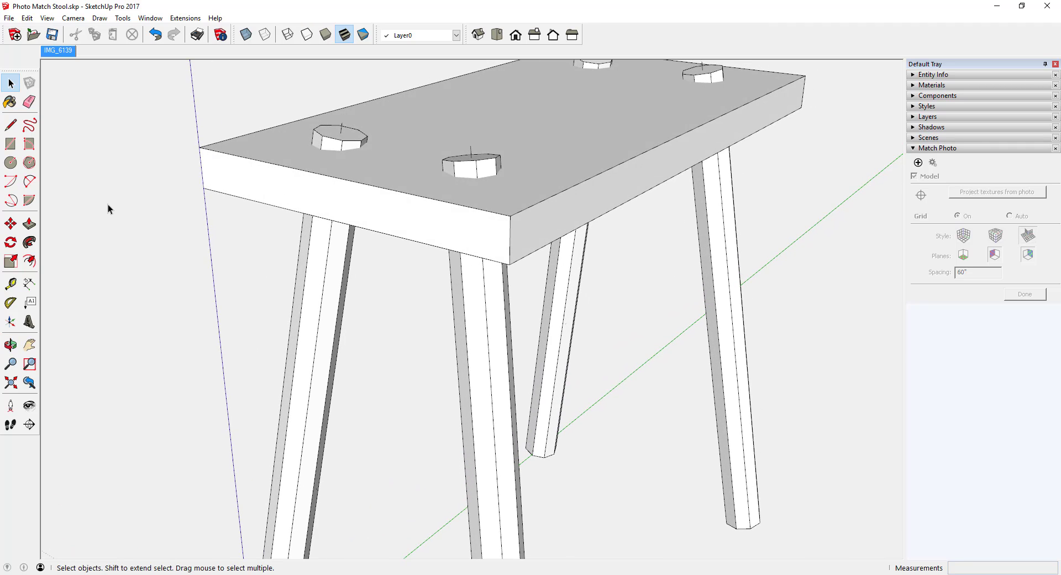
- Create a Tape Measure guide 7/16" in from the seat's front corner
left_click(11, 284)
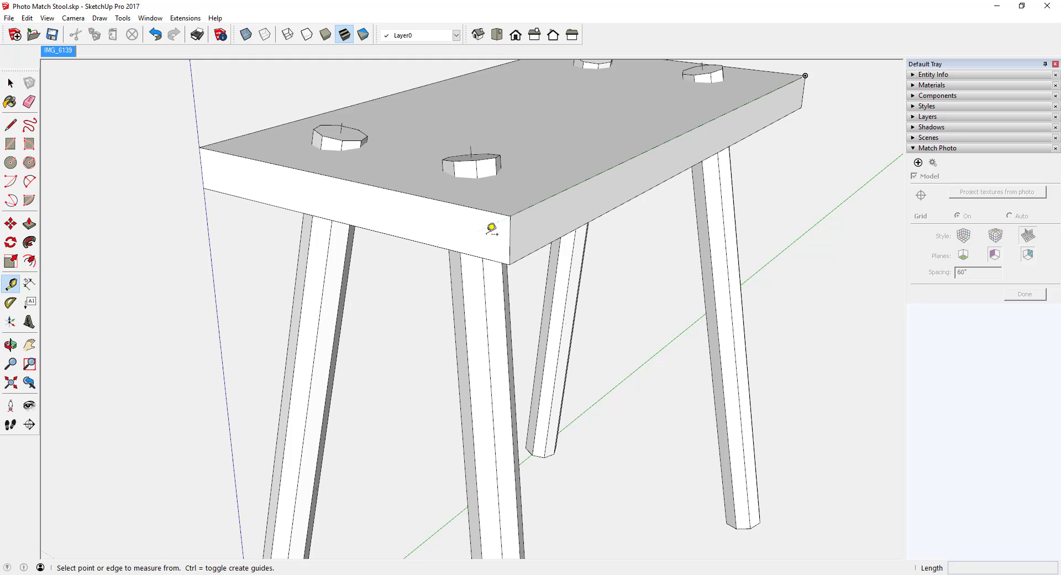
left_click(507, 222)
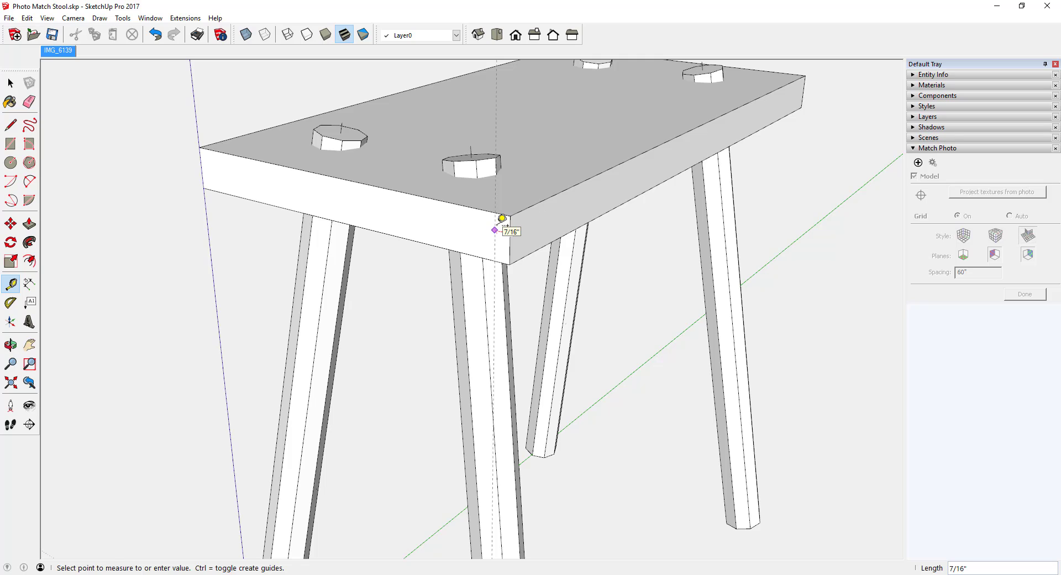
left_click(502, 218)
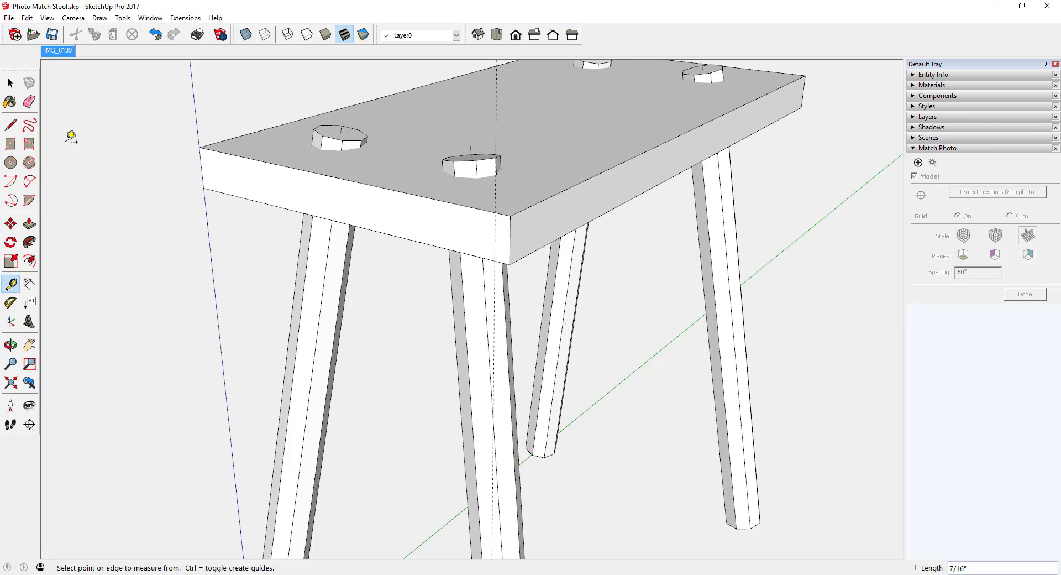
left_click(10, 125)
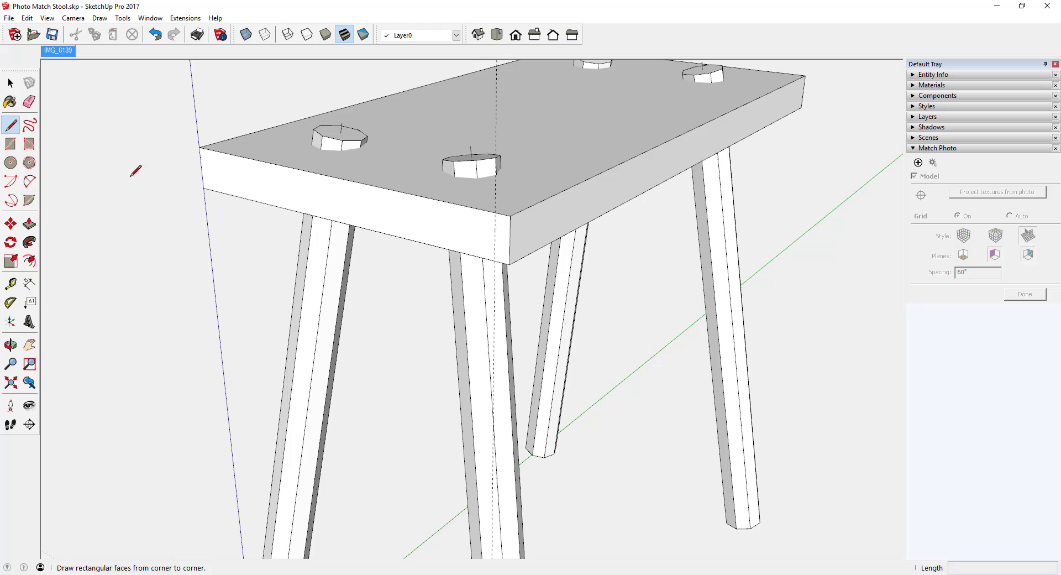
right_click(467, 218)
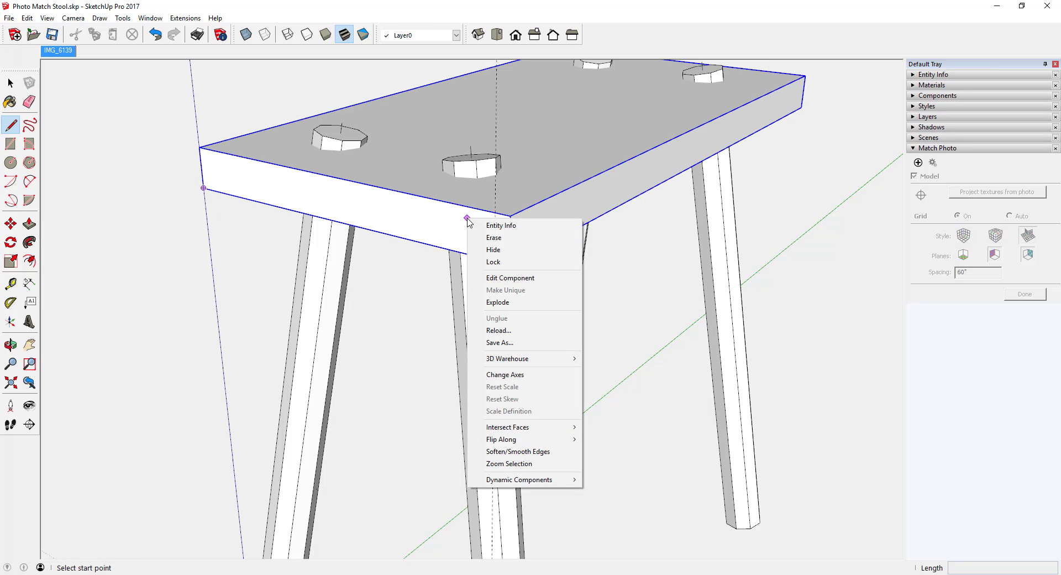
- Inside the seat component, draw a diagonal chamfer profile line across the corner
left_click(503, 277)
left_click(495, 212)
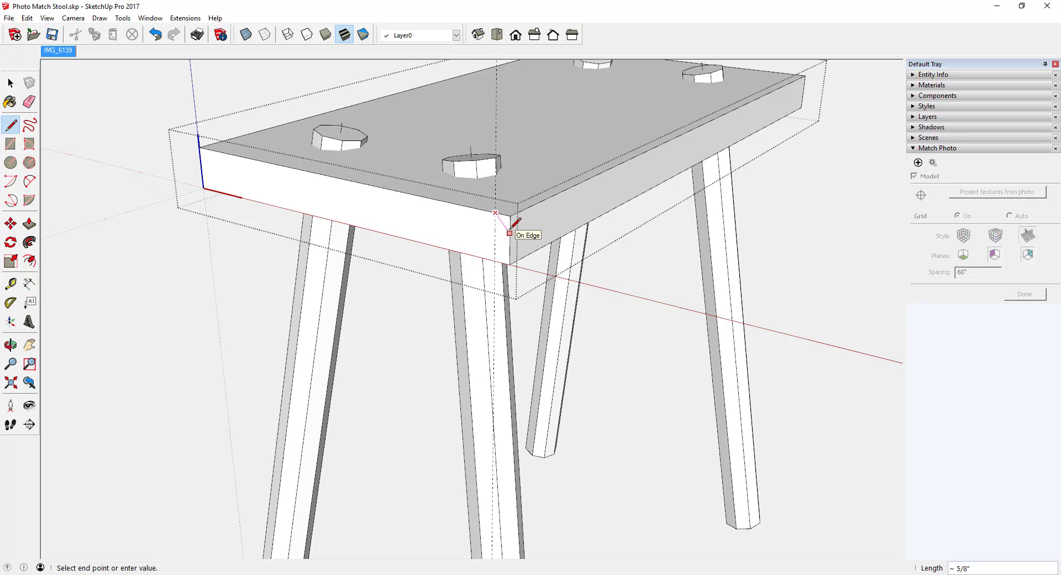
left_click(510, 233)
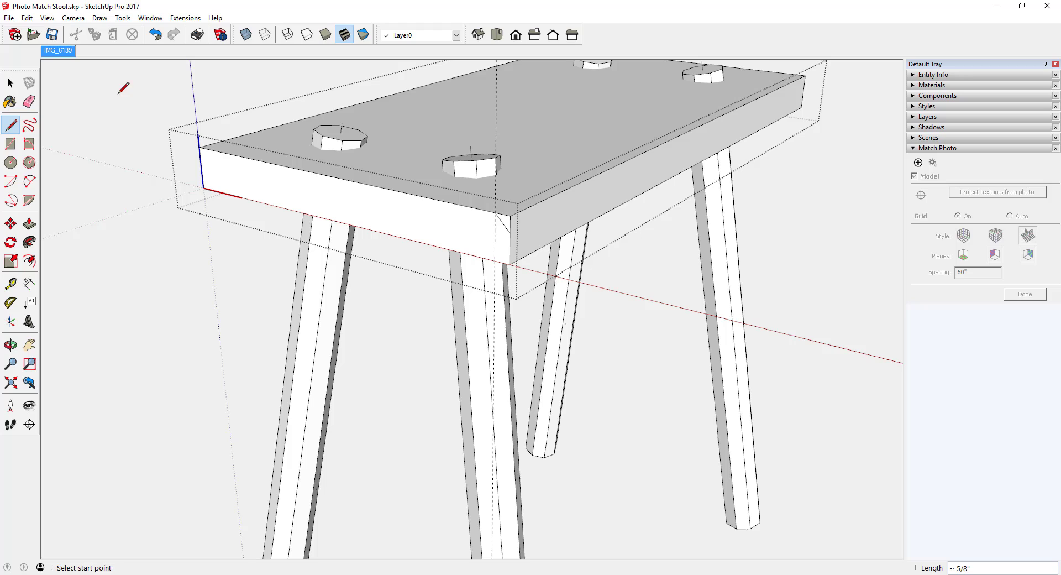
left_click(11, 83)
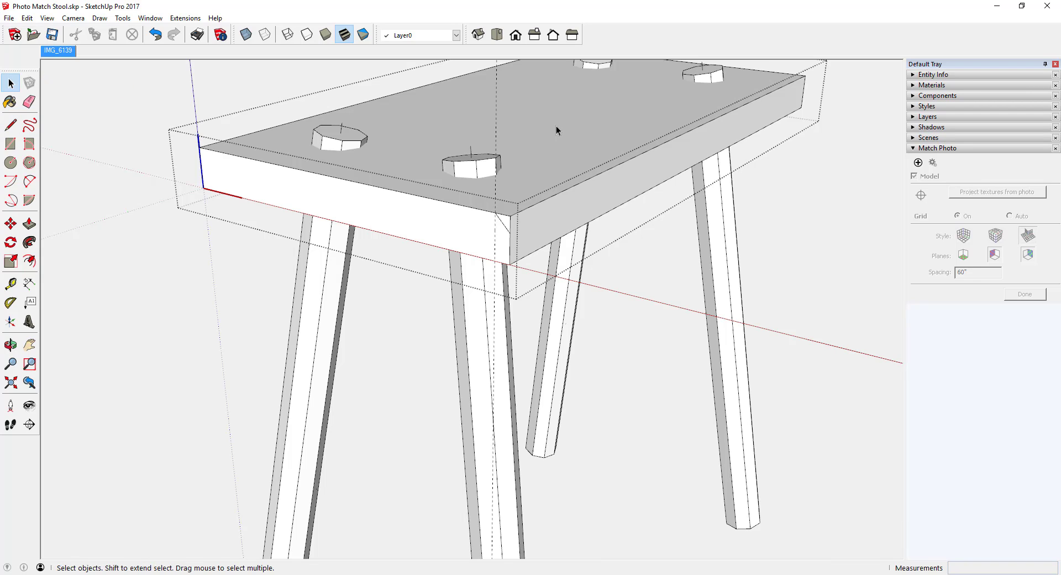
- Select the seat's top face and sweep the chamfer profile around it with Follow Me
left_click(581, 125)
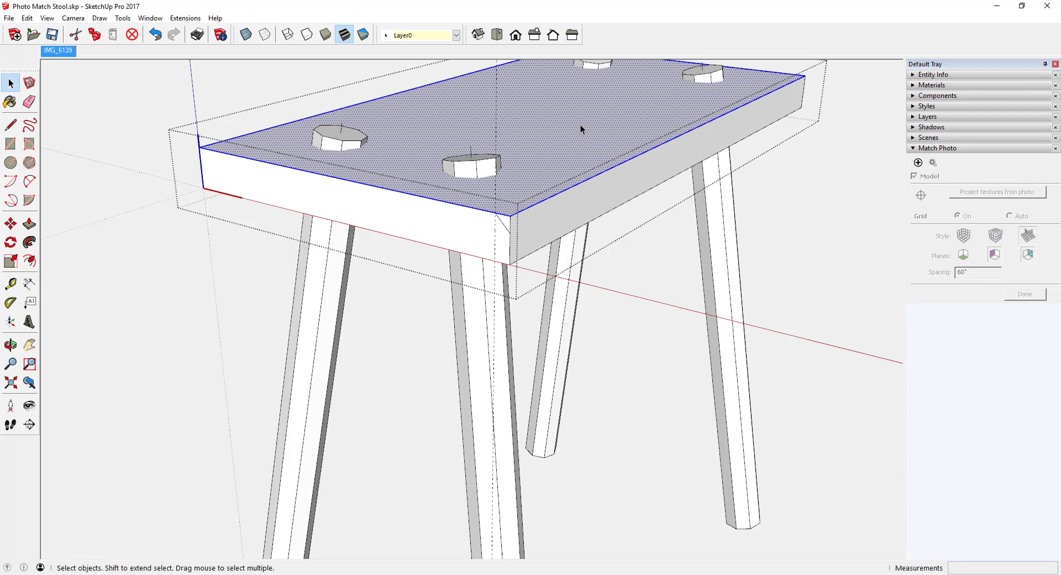
left_click(30, 242)
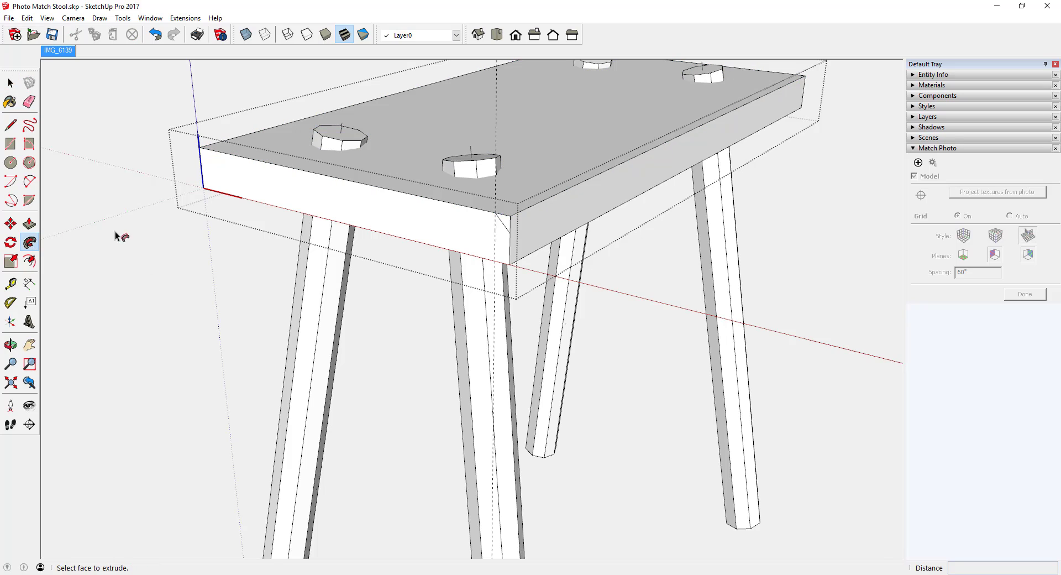
left_click(505, 218)
scroll(491, 224, "down", 3)
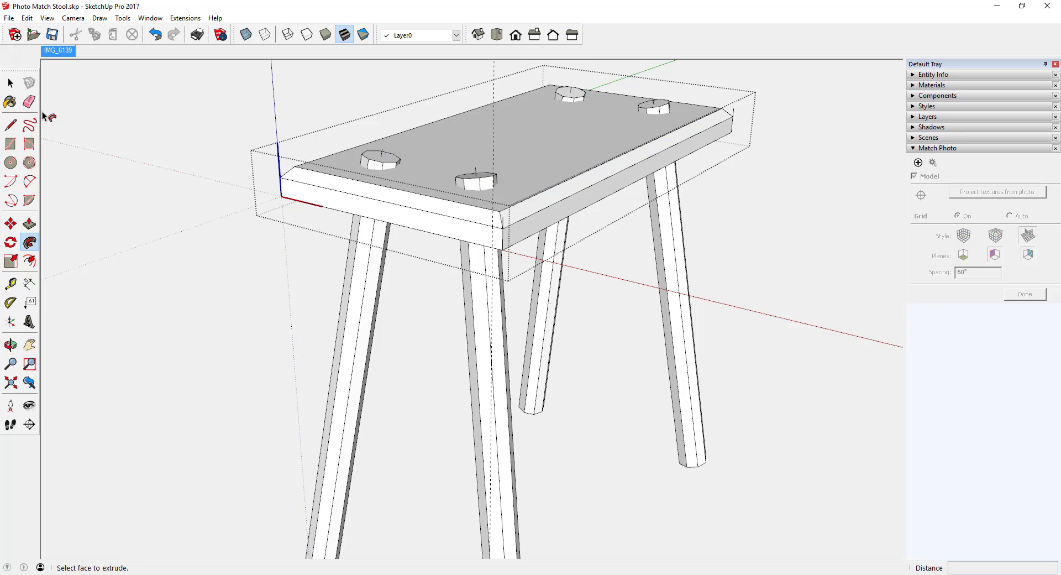
left_click(29, 101)
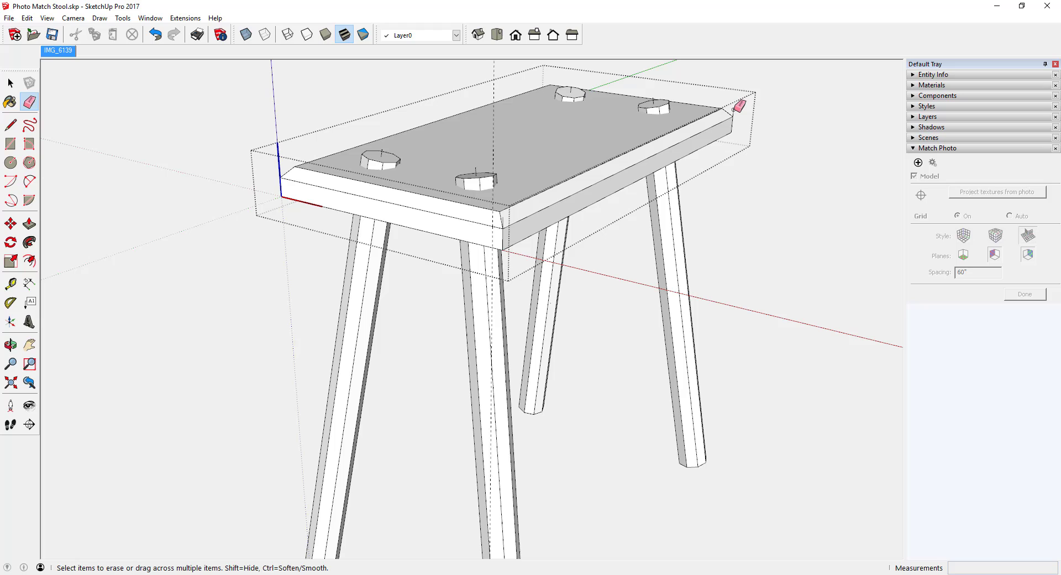
- Close the seat component and orbit around the stool
right_click(775, 109)
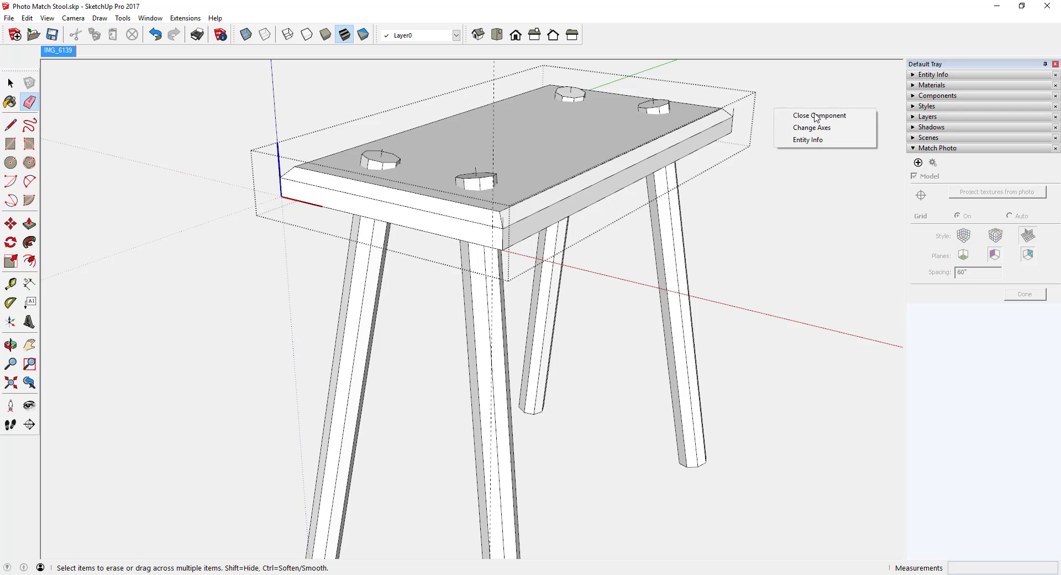
left_click(816, 117)
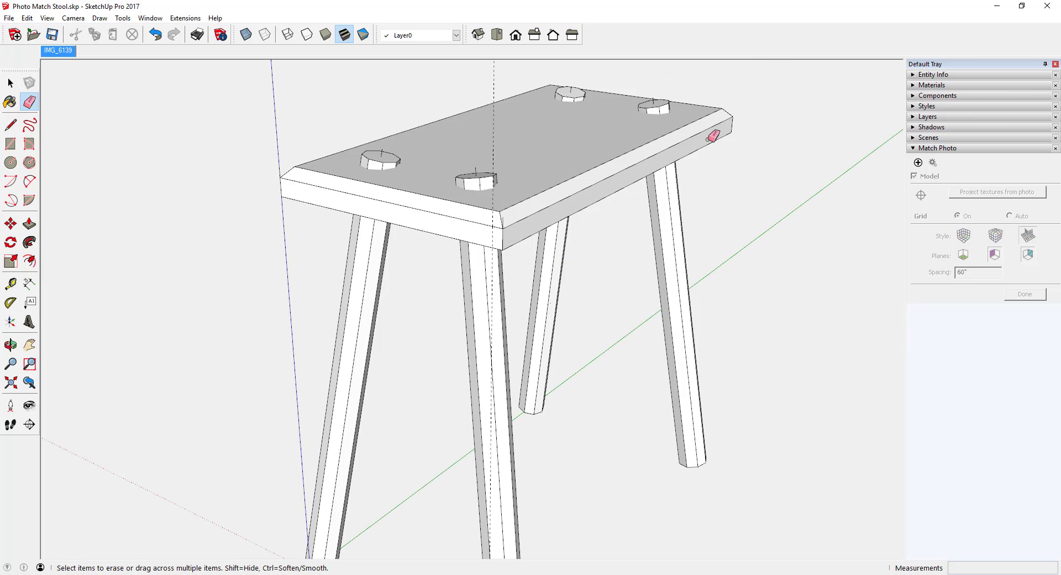
mouse_move(576, 178)
middle_mouse_down()
mouse_move(705, 183)
mouse_move(654, 161)
mouse_move(573, 197)
middle_mouse_up()
scroll(578, 194, "up", 1)
scroll(577, 195, "up", 3)
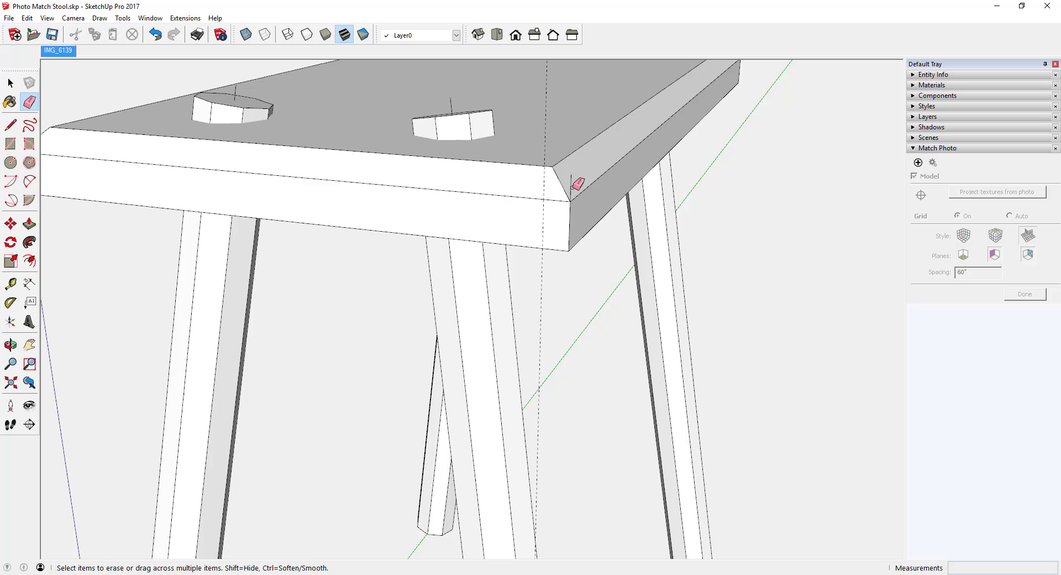
scroll(574, 180, "down", 5)
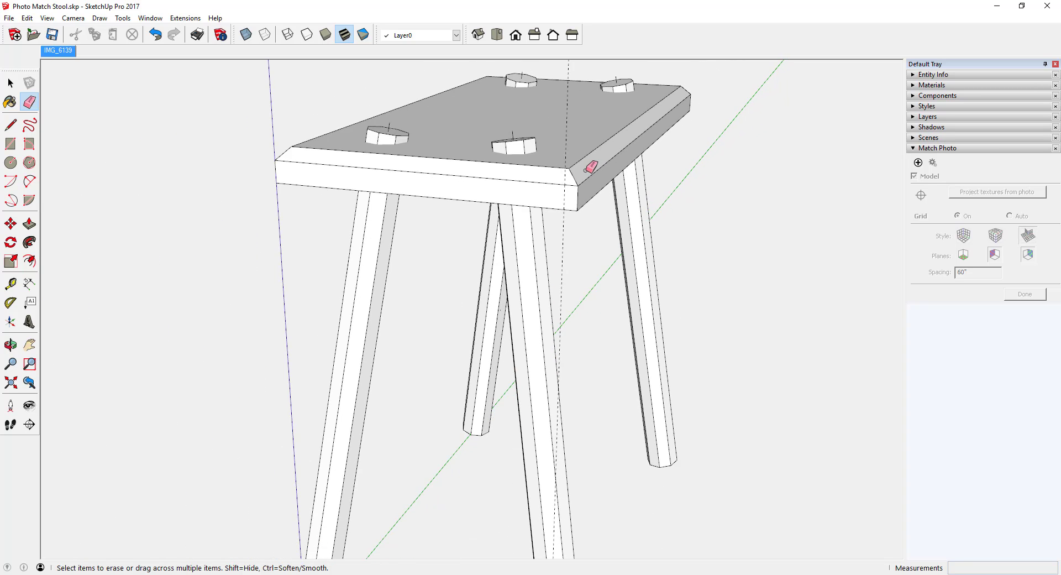
mouse_move(501, 176)
middle_mouse_down()
mouse_move(504, 184)
mouse_move(398, 201)
mouse_move(338, 195)
mouse_move(417, 208)
middle_mouse_up()
scroll(429, 213, "down", 2)
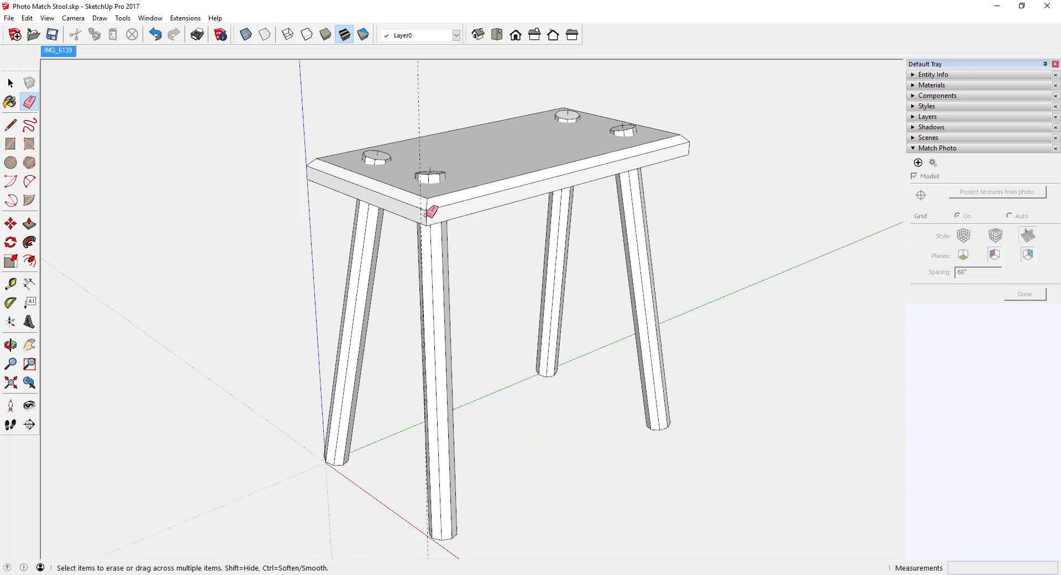
- Erase the leftover vertical guide line and orbit to inspect the legs
left_click(418, 116)
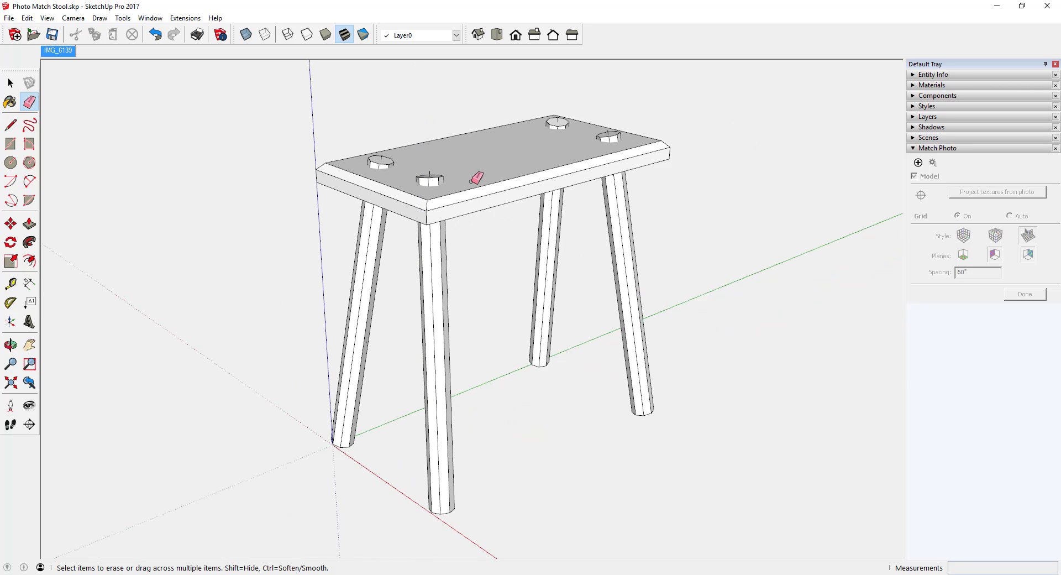
middle_click_drag(477, 177, 149, 166)
mouse_move(343, 161)
middle_mouse_down()
mouse_move(367, 170)
mouse_move(273, 171)
mouse_move(459, 181)
middle_mouse_up()
key("e")
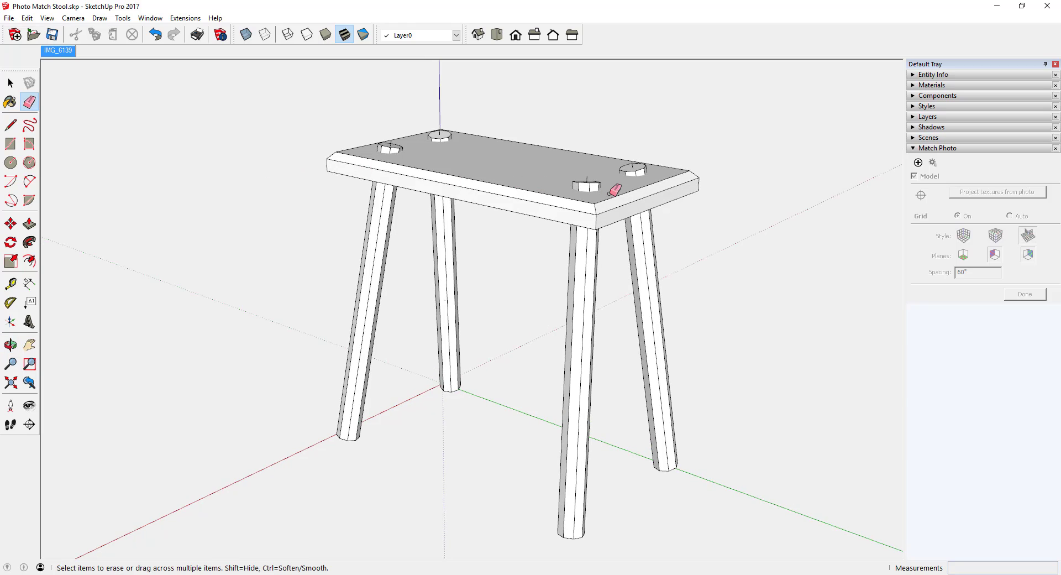
mouse_move(615, 190)
middle_mouse_down()
mouse_move(519, 197)
mouse_move(296, 180)
middle_mouse_up()
mouse_move(509, 187)
middle_mouse_down()
mouse_move(343, 182)
mouse_move(351, 178)
middle_mouse_up()
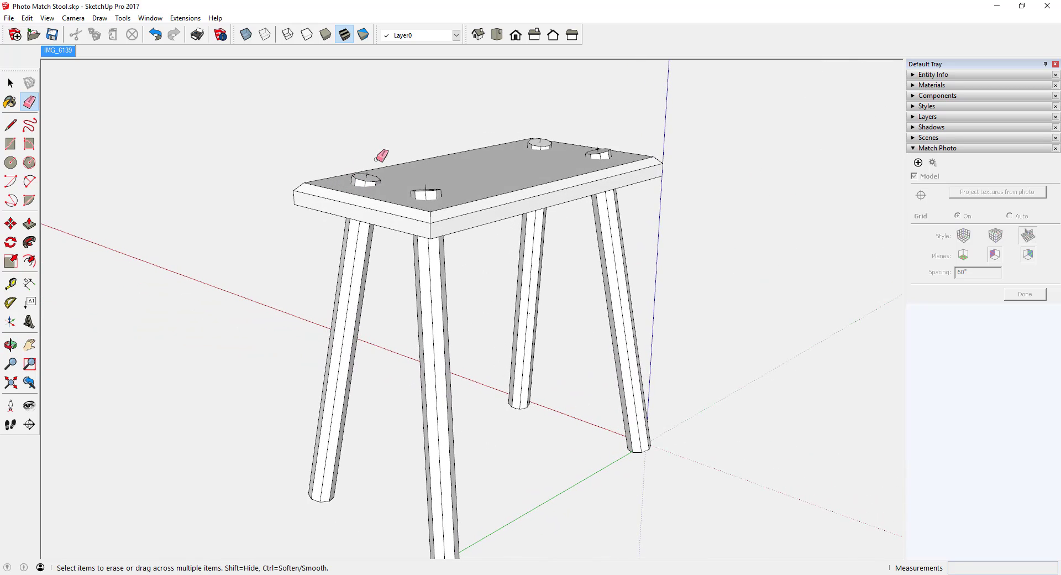
- Switch to the IMG_6139 scene and zoom to compare the model with the photo
left_click(60, 50)
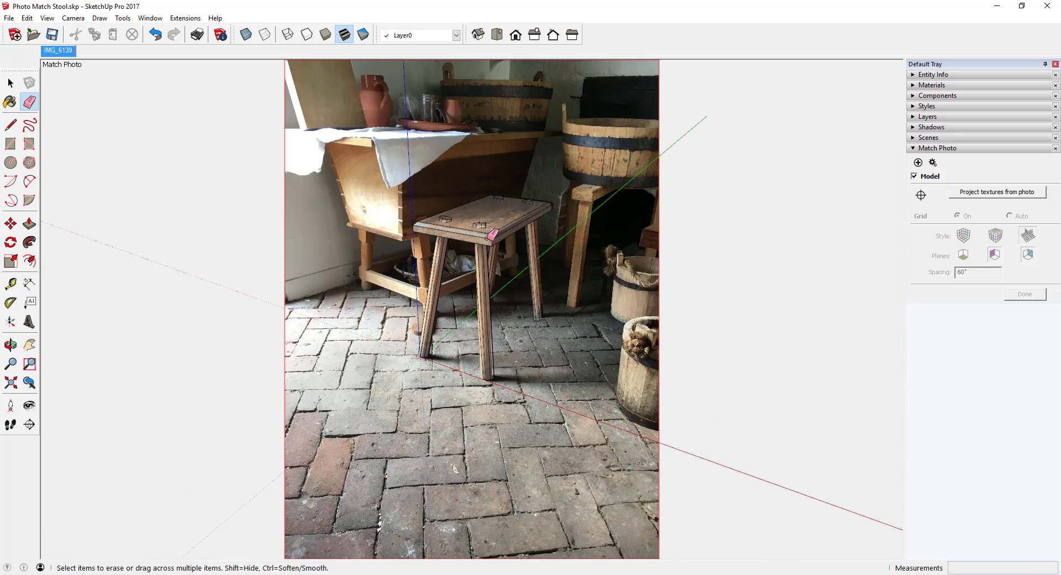
scroll(493, 235, "up", 3)
scroll(493, 234, "up", 4)
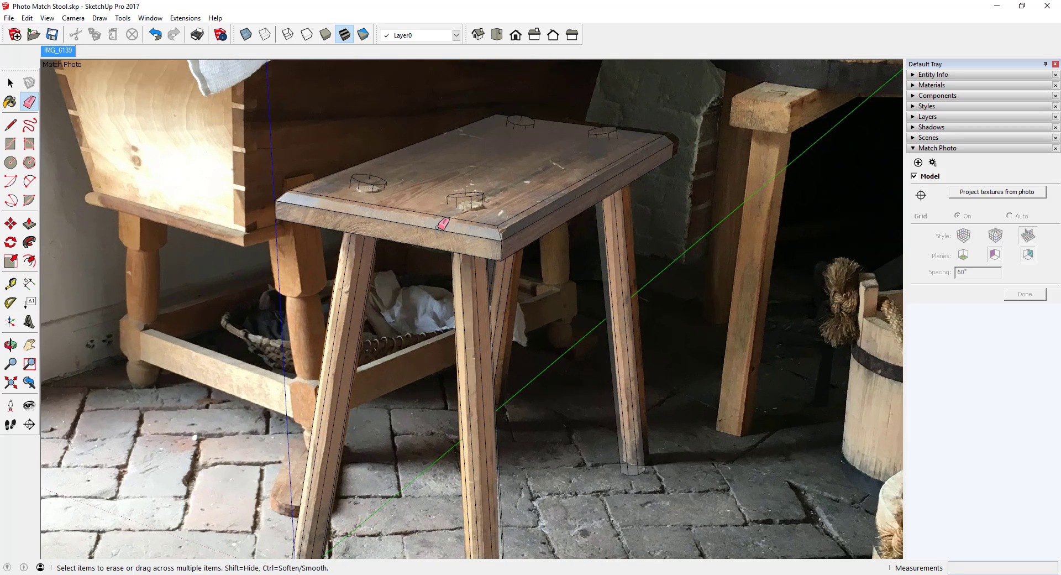
scroll(451, 201, "down", 4)
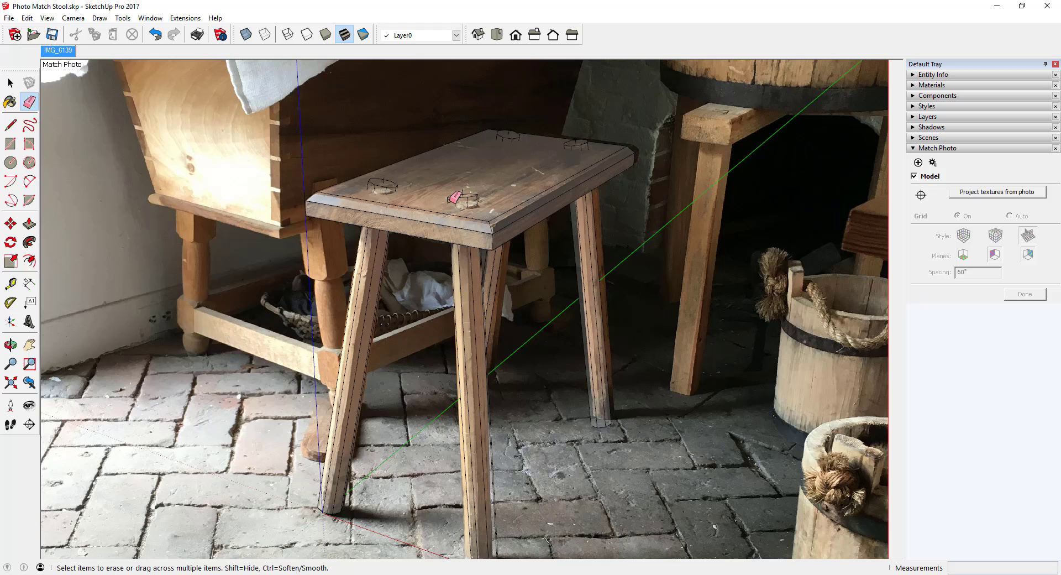
scroll(455, 196, "down", 2)
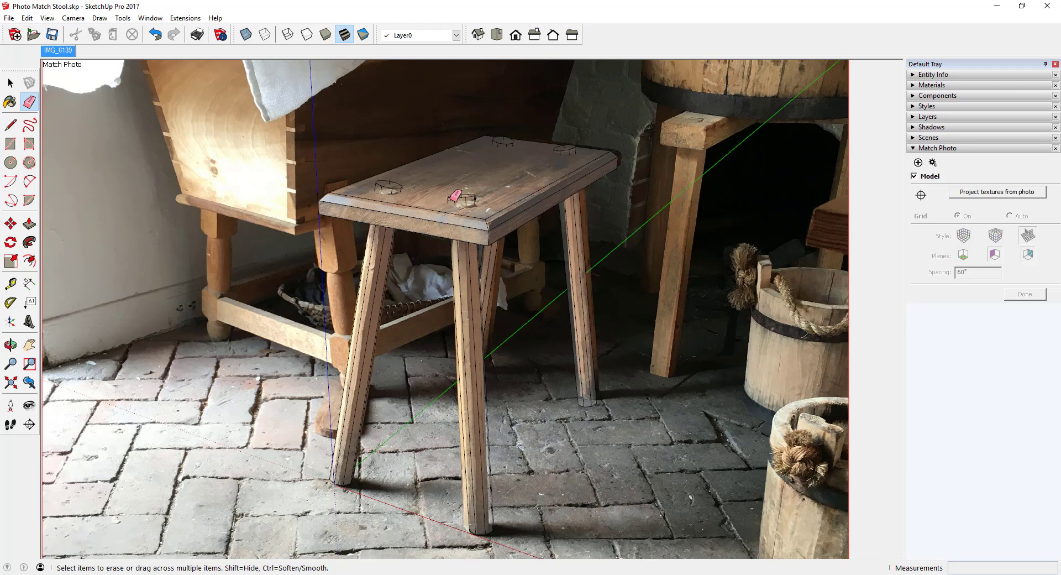